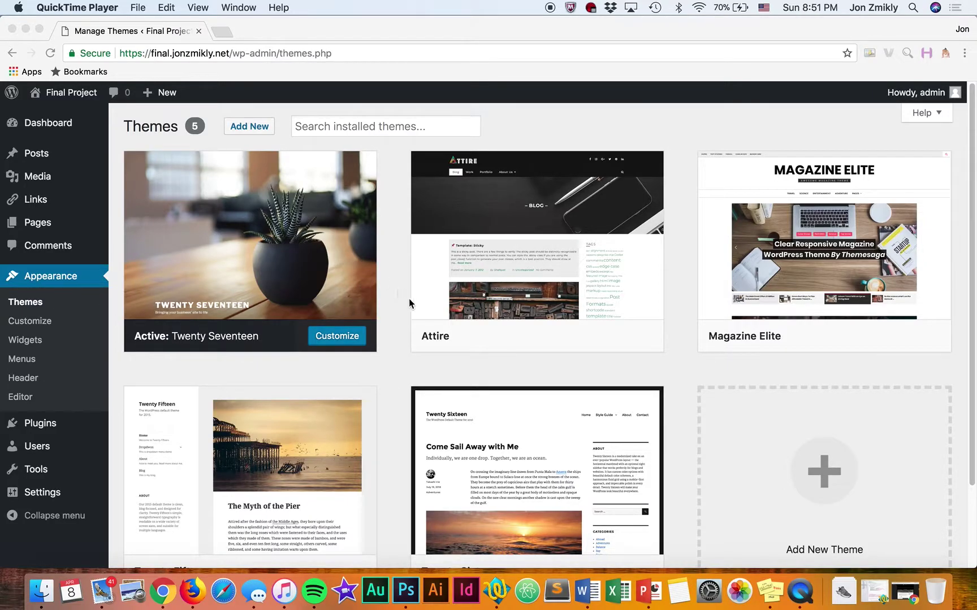
Activate the Magazine Elite theme among the installed themes.
{"action": "scroll", "coordinate": [402, 318], "scroll_direction": "down", "scroll_amount": 5}
{"action": "scroll", "coordinate": [392, 341], "scroll_direction": "up", "scroll_amount": 5}
{"action": "left_click", "coordinate": [392, 329]}
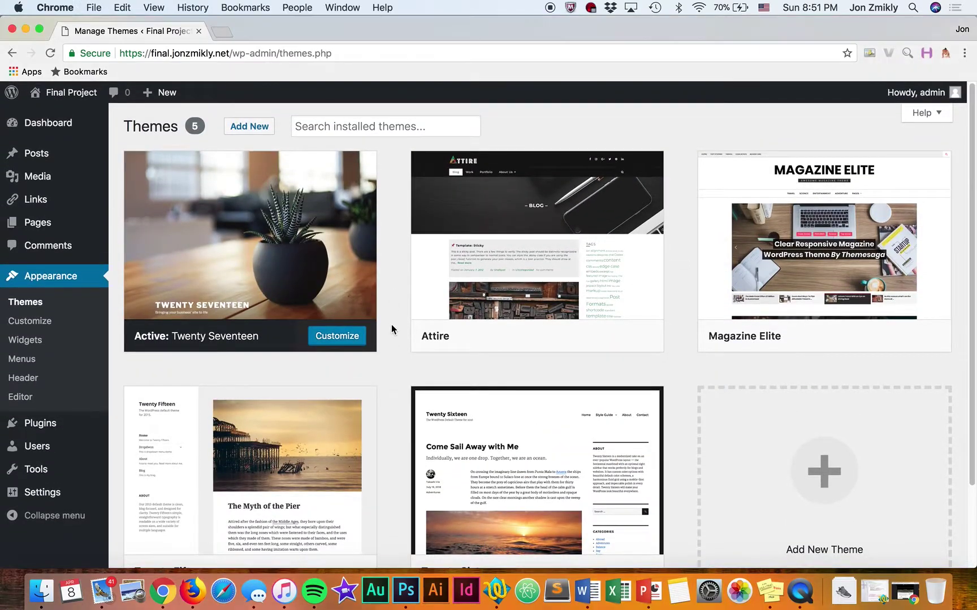
{"action": "mouse_move", "coordinate": [787, 260]}
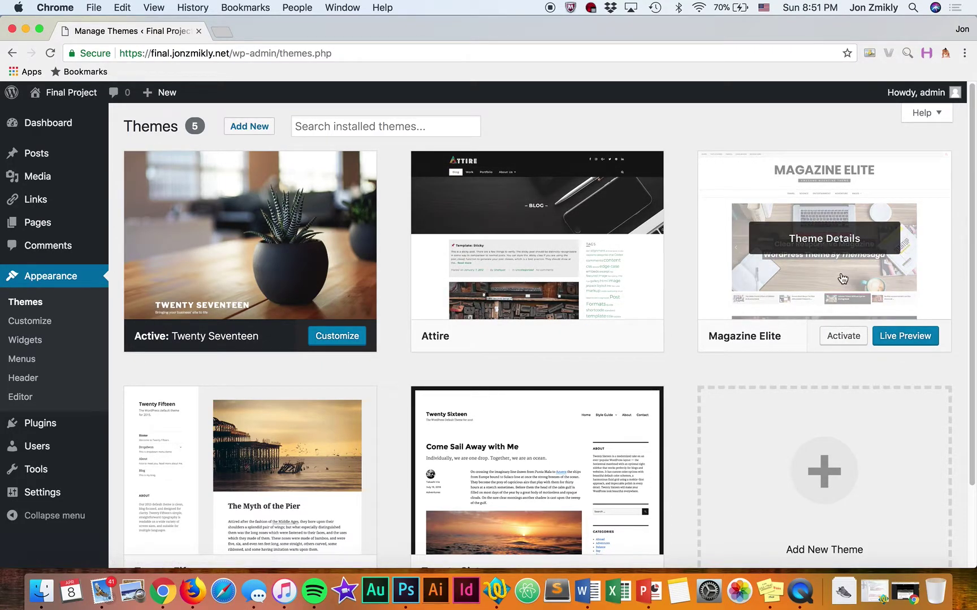
{"action": "left_click", "coordinate": [843, 337]}
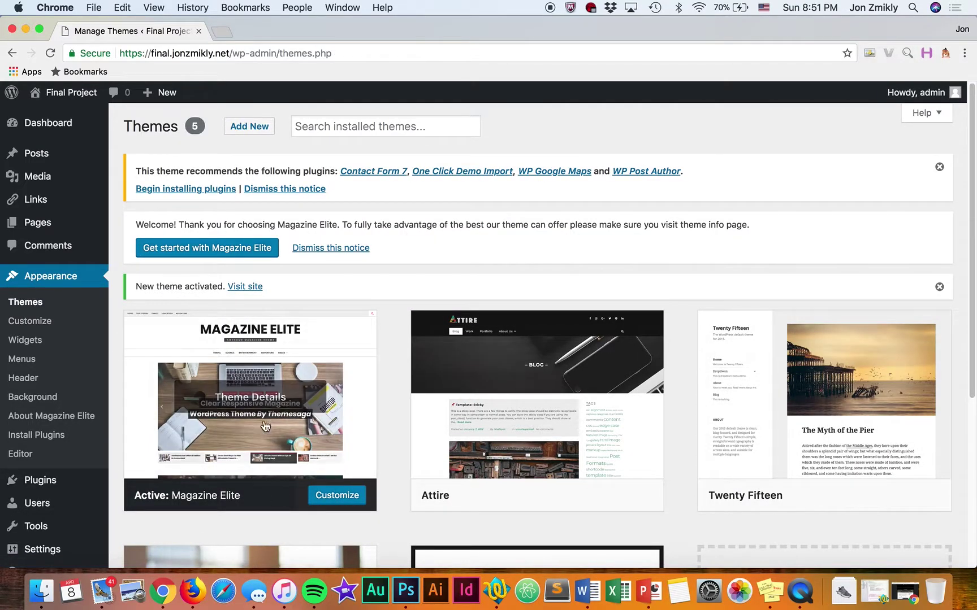
Open the live site in a new browser tab and look over its homepage from header to footer.
{"action": "scroll", "coordinate": [255, 400], "scroll_direction": "down", "scroll_amount": 1}
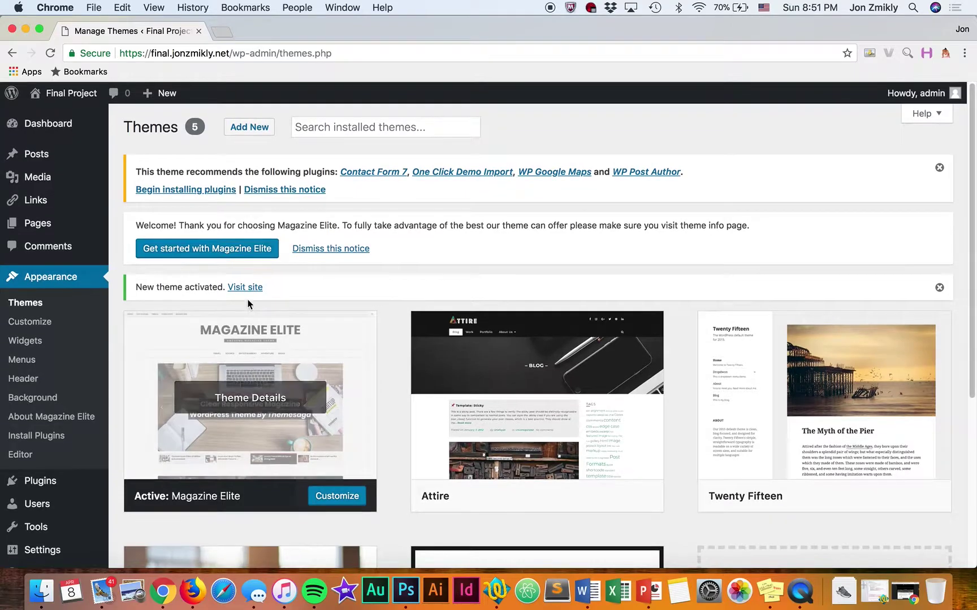
{"action": "right_click", "coordinate": [248, 283]}
{"action": "left_click", "coordinate": [275, 292]}
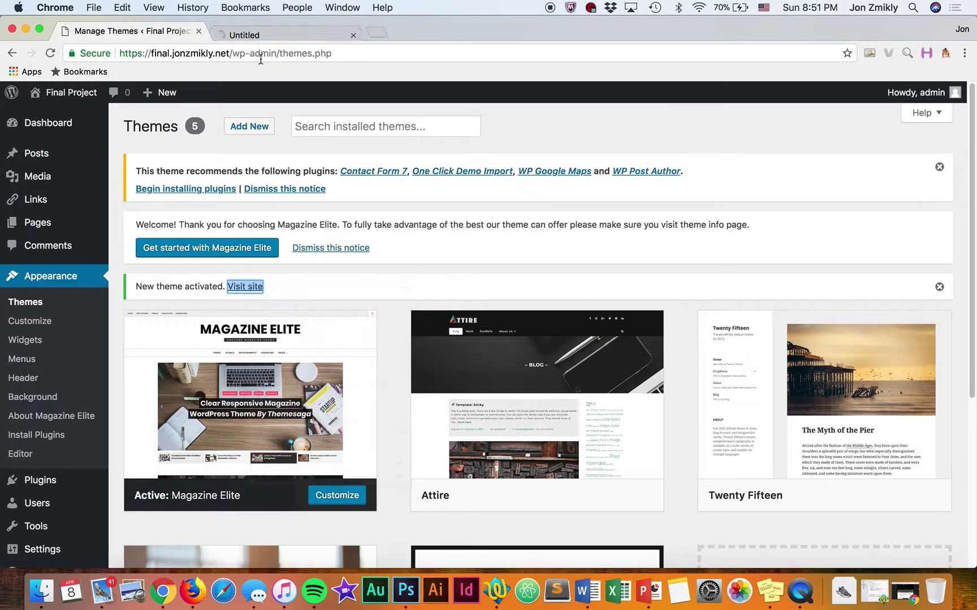
{"action": "left_click", "coordinate": [248, 31]}
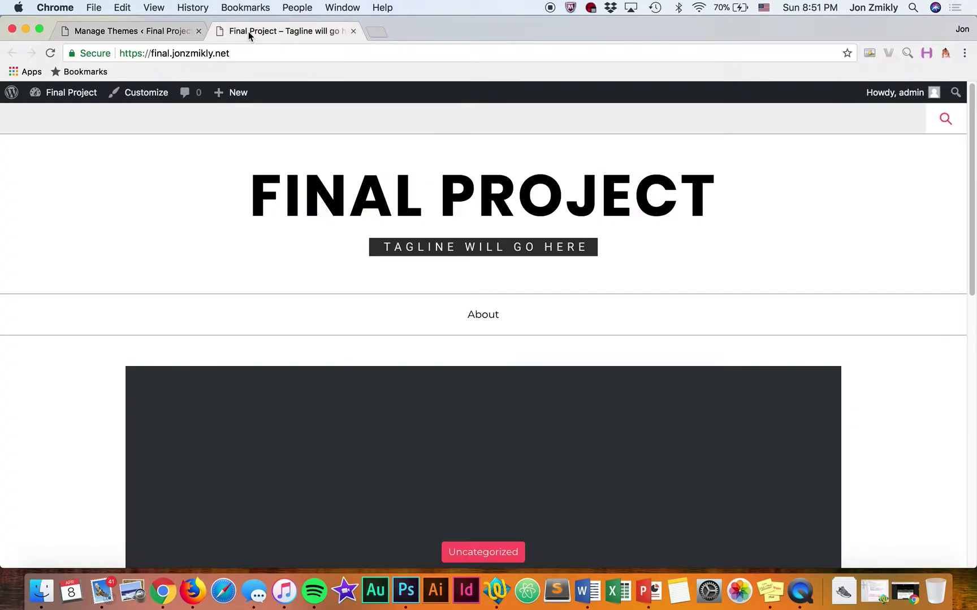
{"action": "scroll", "coordinate": [106, 342], "scroll_direction": "down", "scroll_amount": 10}
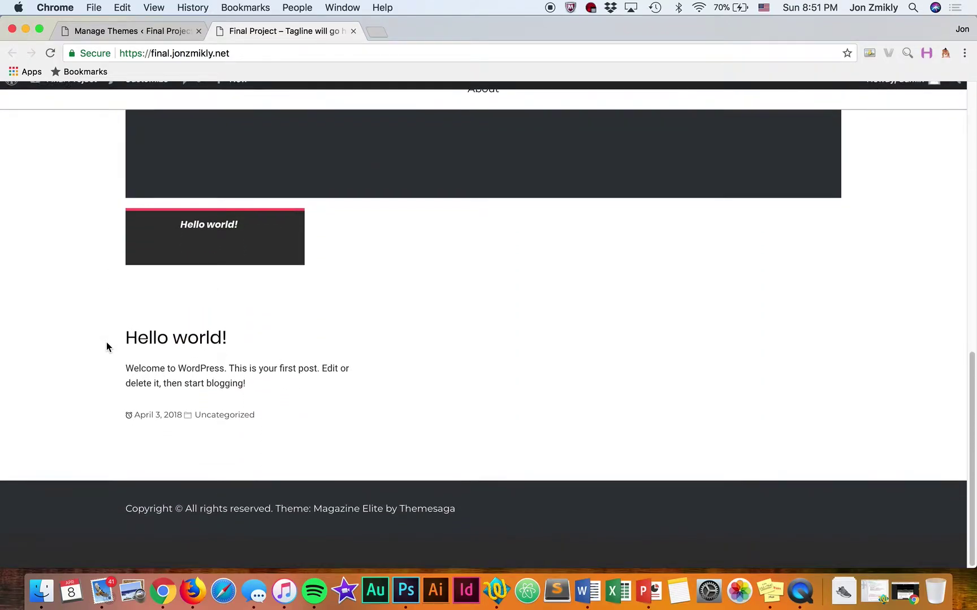
{"action": "scroll", "coordinate": [106, 342], "scroll_direction": "up", "scroll_amount": 10}
Return to the Manage Themes page and open the theme details of Magazine Elite.
{"action": "left_click", "coordinate": [130, 32]}
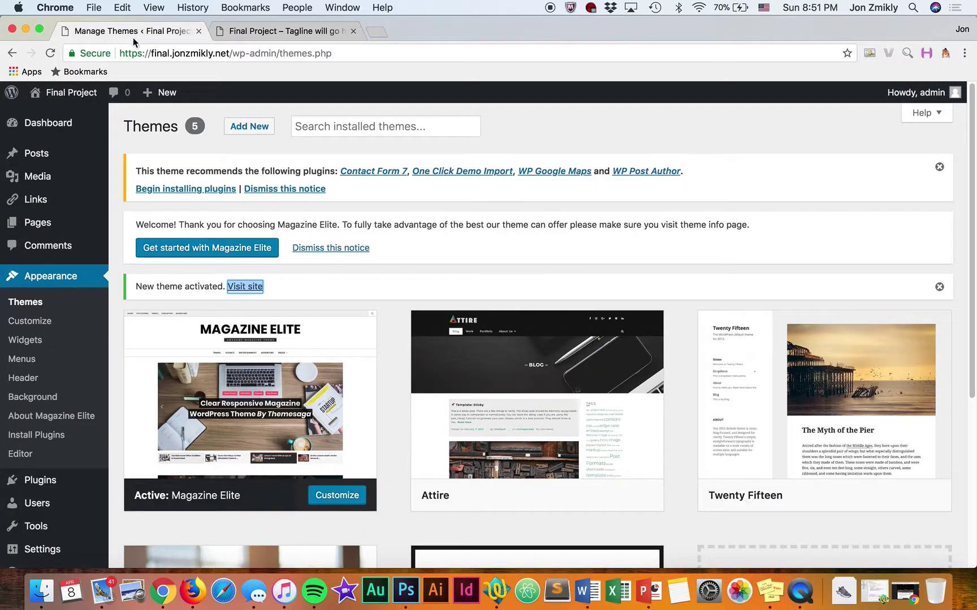
{"action": "scroll", "coordinate": [392, 367], "scroll_direction": "down", "scroll_amount": 2}
{"action": "scroll", "coordinate": [392, 366], "scroll_direction": "up", "scroll_amount": 2}
{"action": "mouse_move", "coordinate": [260, 427]}
{"action": "scroll", "coordinate": [121, 371], "scroll_direction": "down", "scroll_amount": 1}
{"action": "scroll", "coordinate": [120, 372], "scroll_direction": "up", "scroll_amount": 1}
{"action": "left_click", "coordinate": [256, 397]}
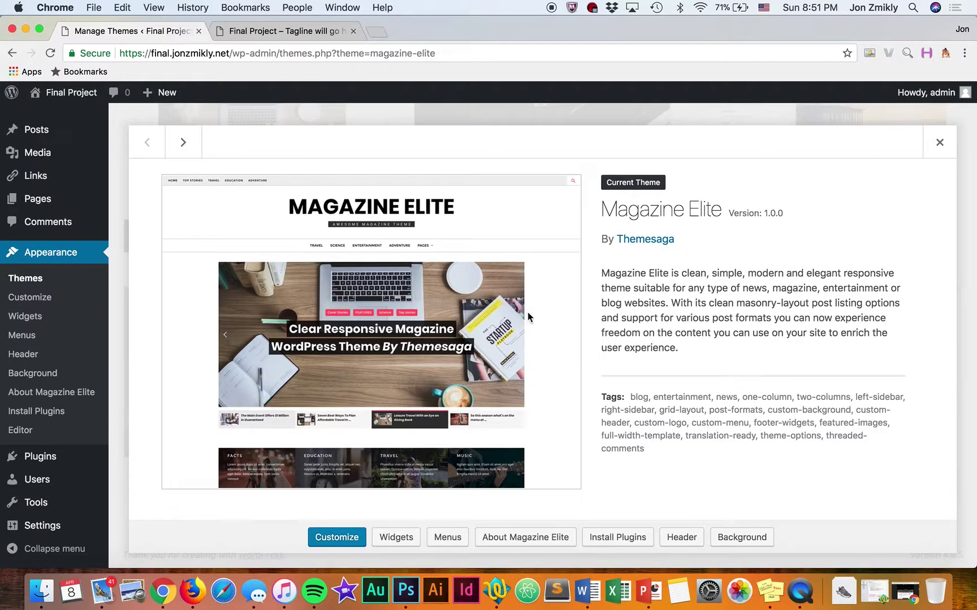
Visit theme author Themesaga's website and open the documentation from its support center.
{"action": "left_click", "coordinate": [646, 245]}
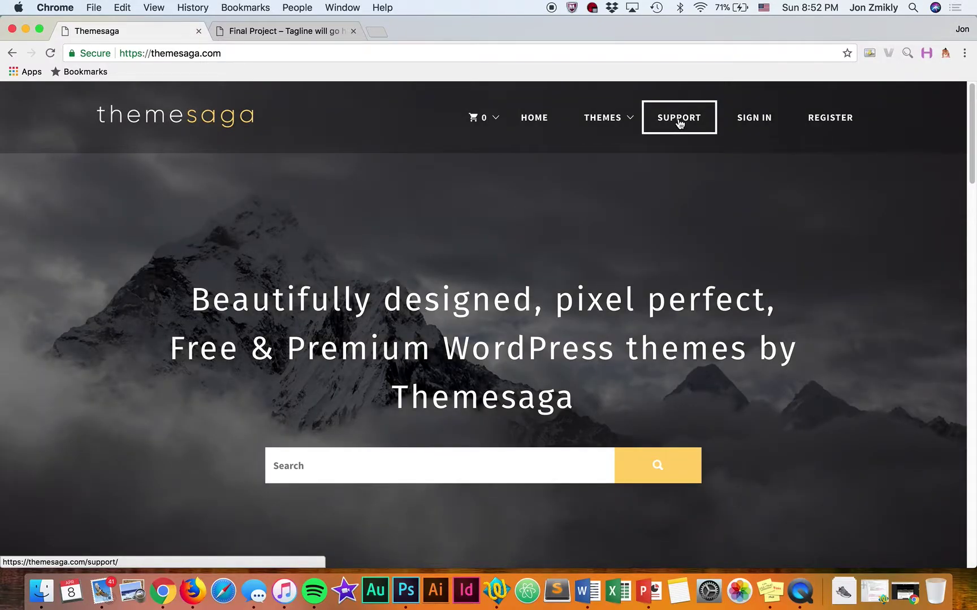
{"action": "left_click", "coordinate": [680, 122]}
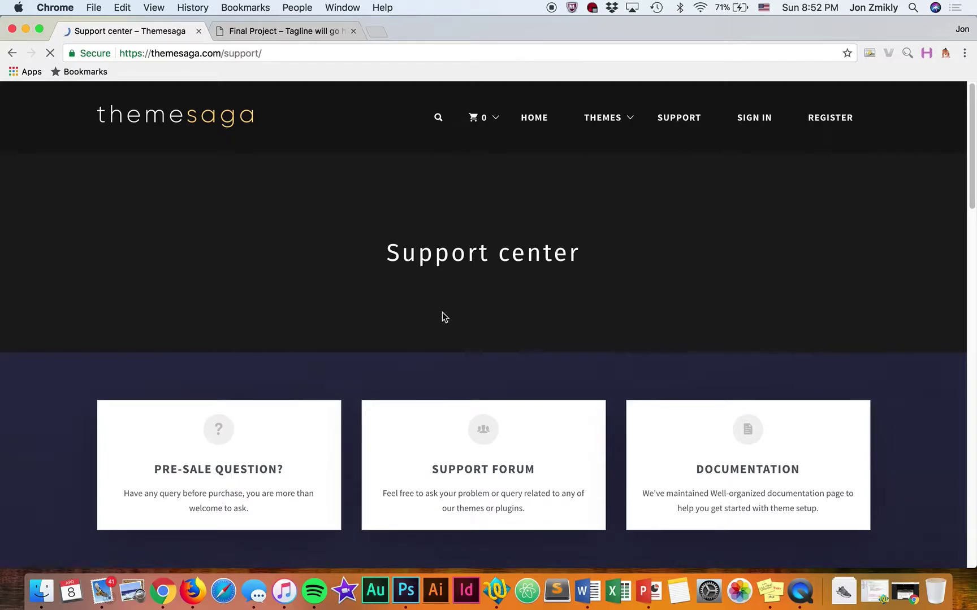
{"action": "scroll", "coordinate": [442, 312], "scroll_direction": "down", "scroll_amount": 5}
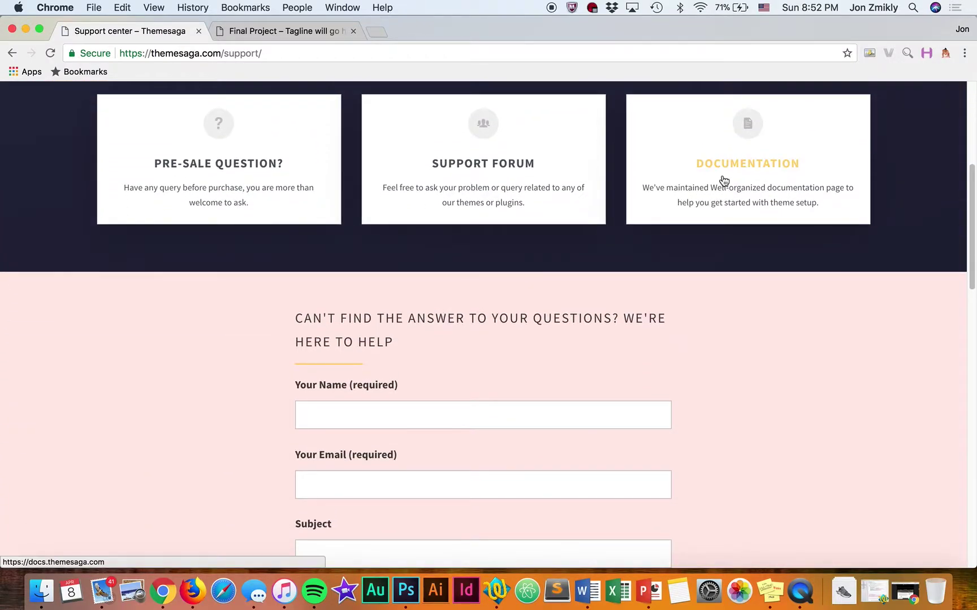
{"action": "scroll", "coordinate": [722, 183], "scroll_direction": "up", "scroll_amount": 3}
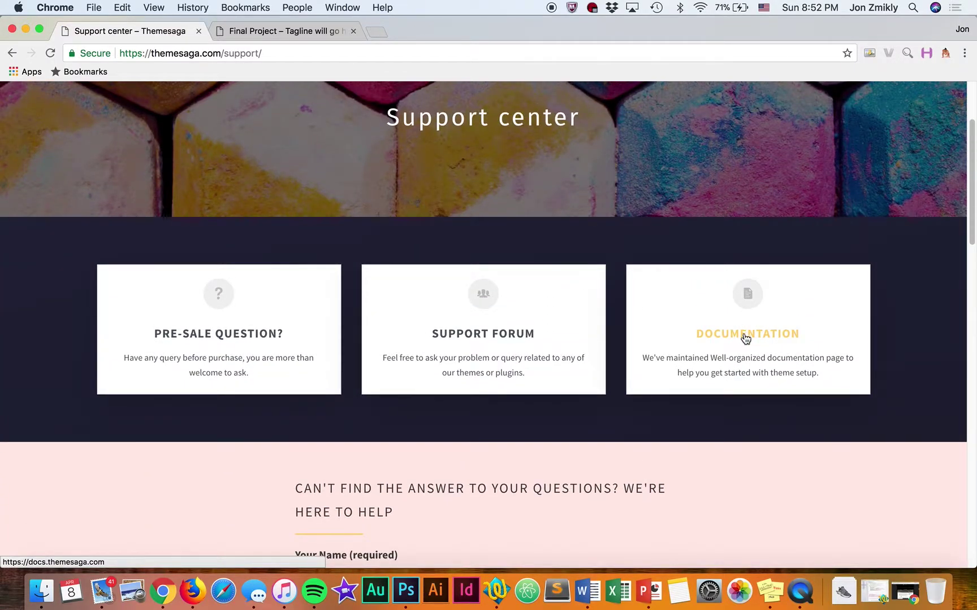
{"action": "scroll", "coordinate": [740, 338], "scroll_direction": "up", "scroll_amount": 3}
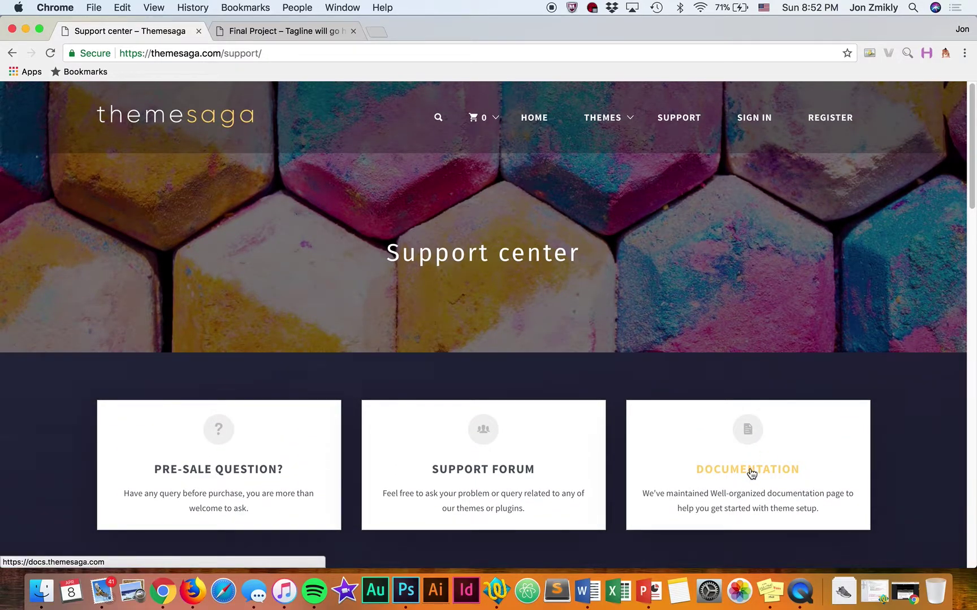
{"action": "left_click", "coordinate": [751, 472]}
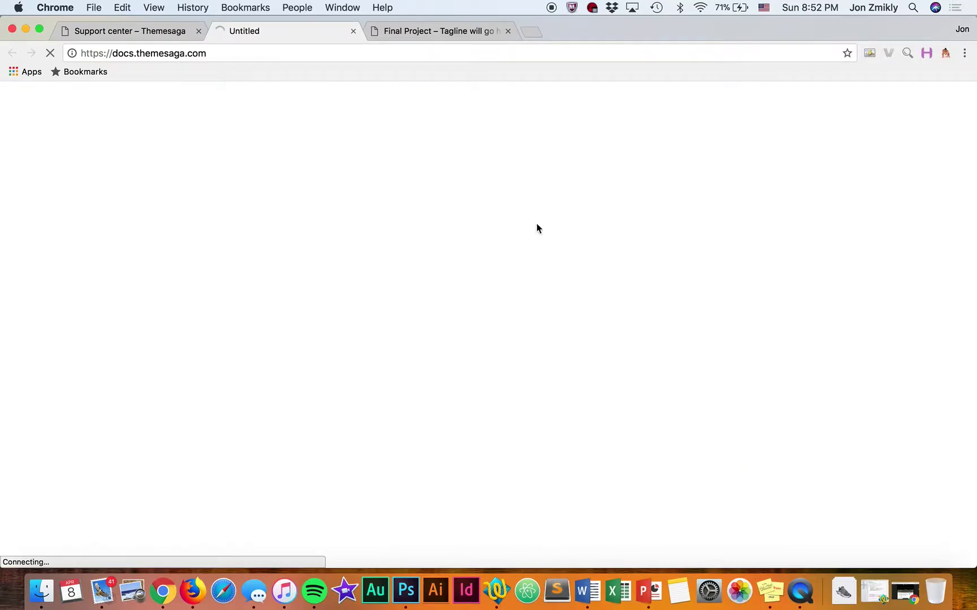
Browse the themes offered in the Themesaga documentation slider.
{"action": "left_click", "coordinate": [202, 52]}
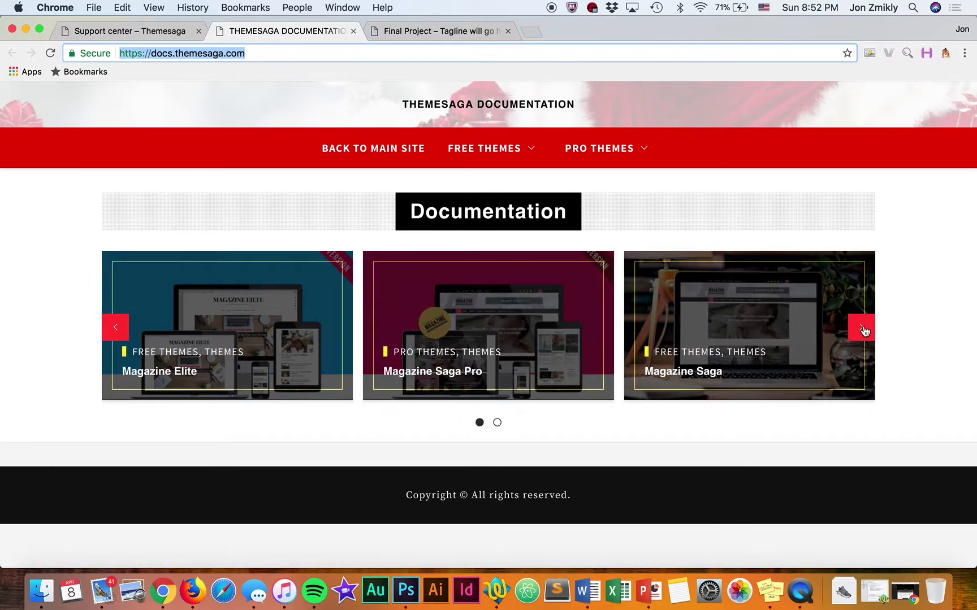
{"action": "left_click", "coordinate": [862, 328]}
{"action": "left_click", "coordinate": [116, 328]}
{"action": "left_click", "coordinate": [192, 352]}
{"action": "left_click", "coordinate": [12, 53]}
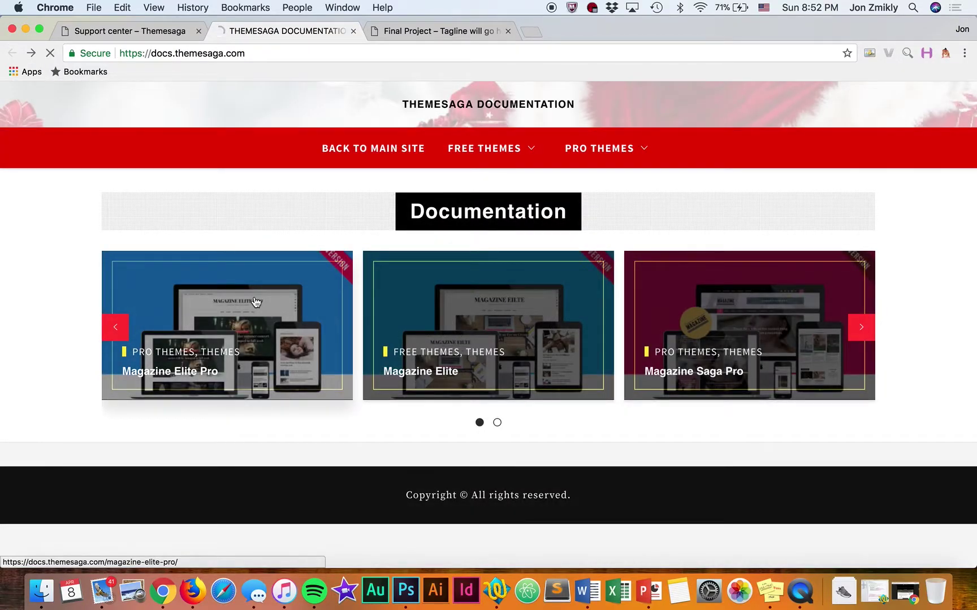
Open the Magazine Elite Pro documentation and review its installation, demo import and theme settings sections.
{"action": "left_click", "coordinate": [256, 302]}
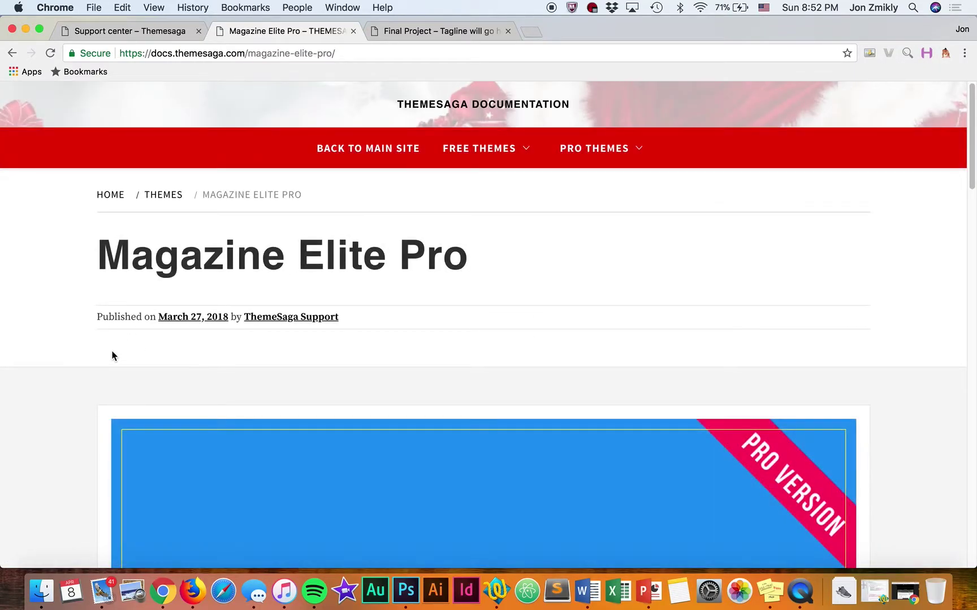
{"action": "scroll", "coordinate": [112, 355], "scroll_direction": "down", "scroll_amount": 10}
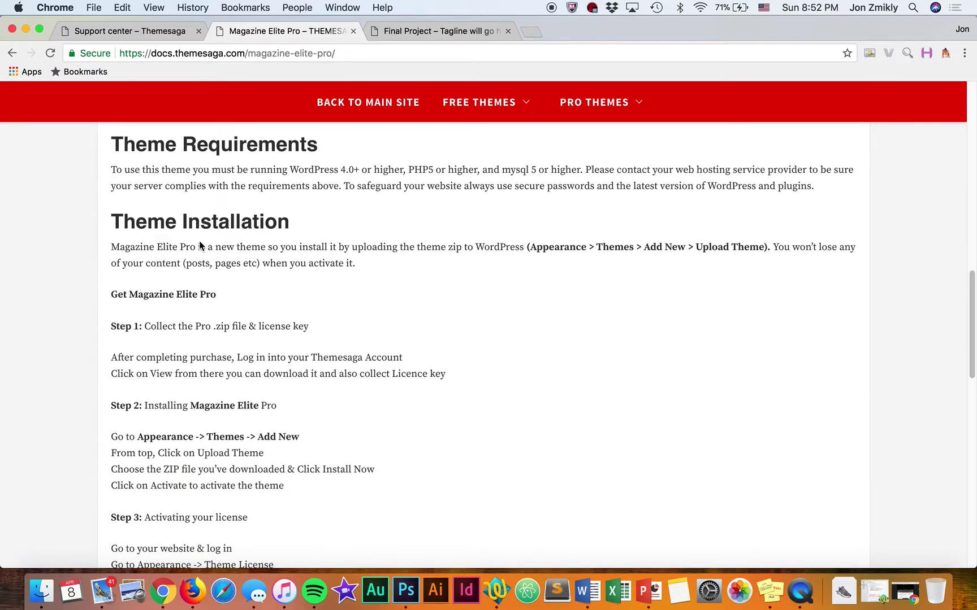
{"action": "scroll", "coordinate": [187, 307], "scroll_direction": "down", "scroll_amount": 5}
{"action": "scroll", "coordinate": [187, 307], "scroll_direction": "down", "scroll_amount": 6}
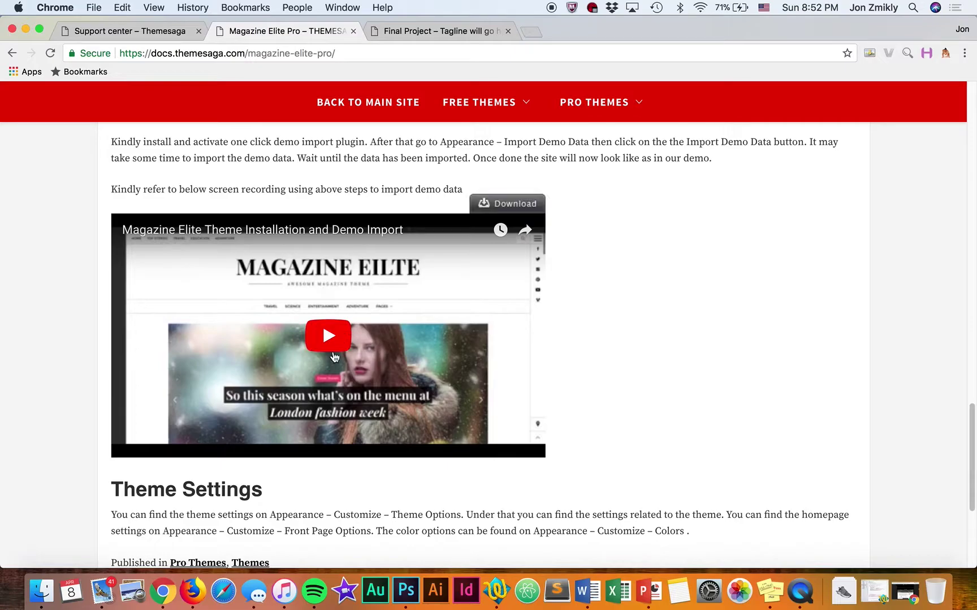
{"action": "scroll", "coordinate": [82, 418], "scroll_direction": "down", "scroll_amount": 5}
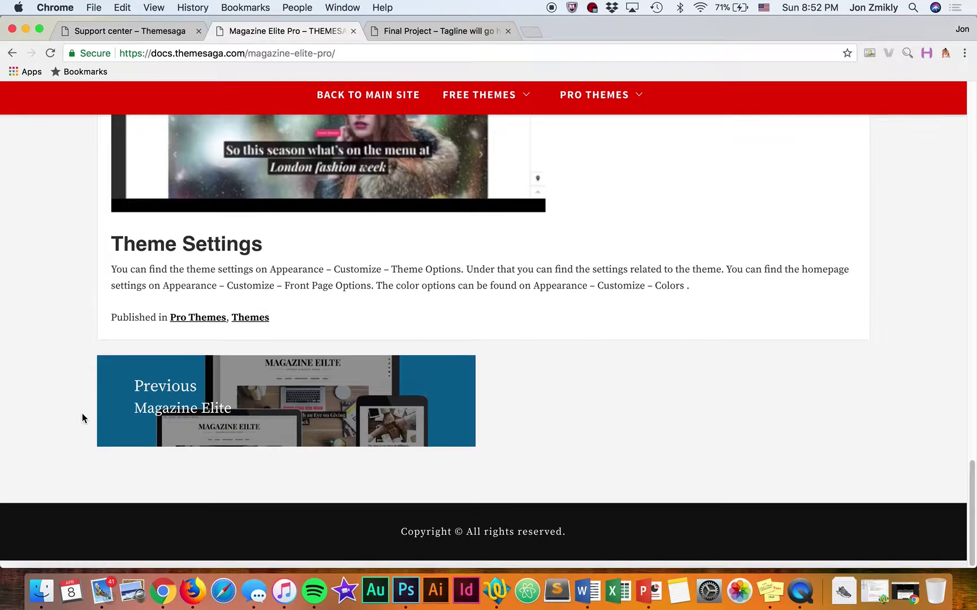
{"action": "scroll", "coordinate": [81, 413], "scroll_direction": "up", "scroll_amount": 20}
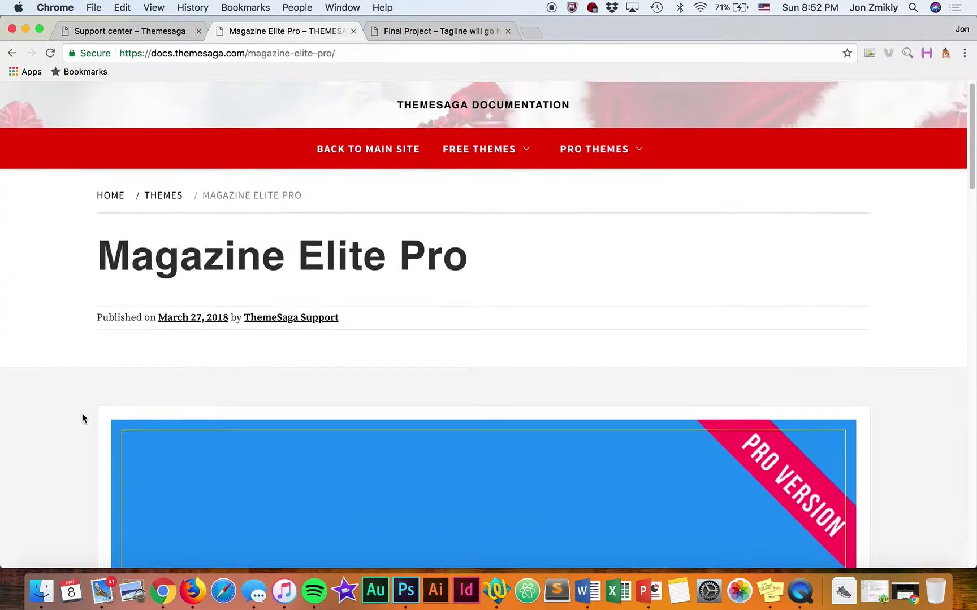
Go back from the Themesaga site to Manage Themes and close the Magazine Elite details.
{"action": "left_click", "coordinate": [146, 32]}
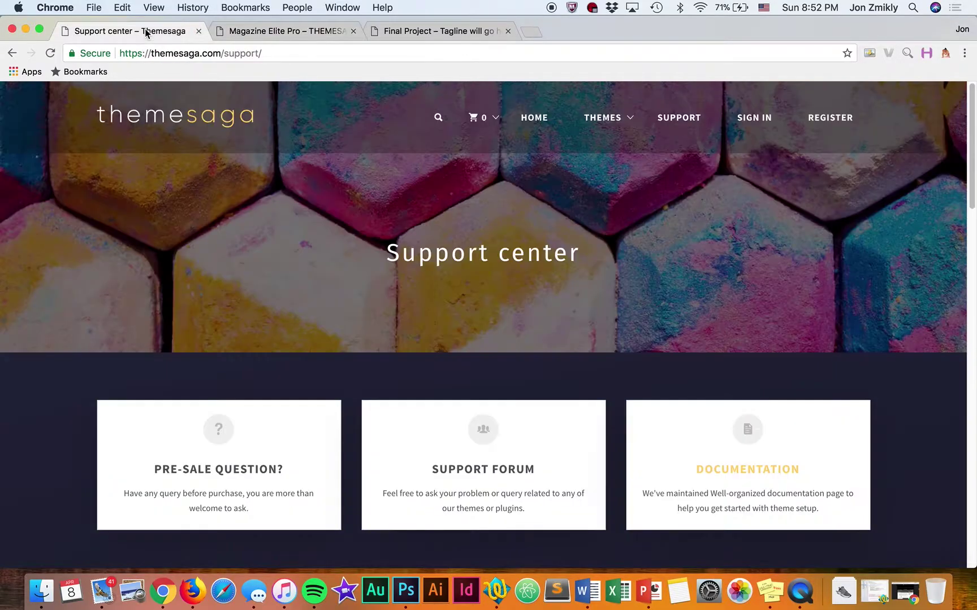
{"action": "left_click", "coordinate": [13, 54]}
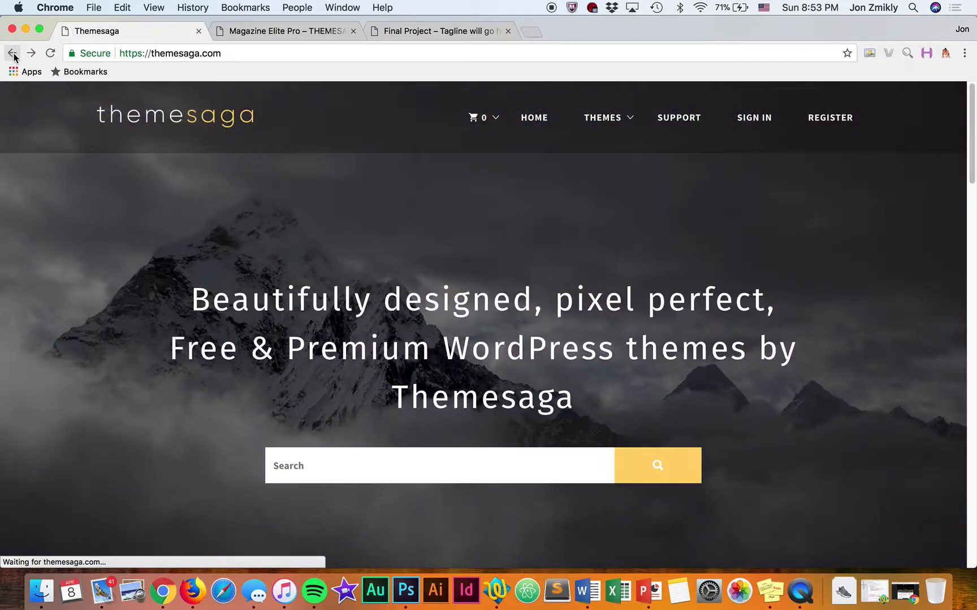
{"action": "left_click", "coordinate": [13, 54]}
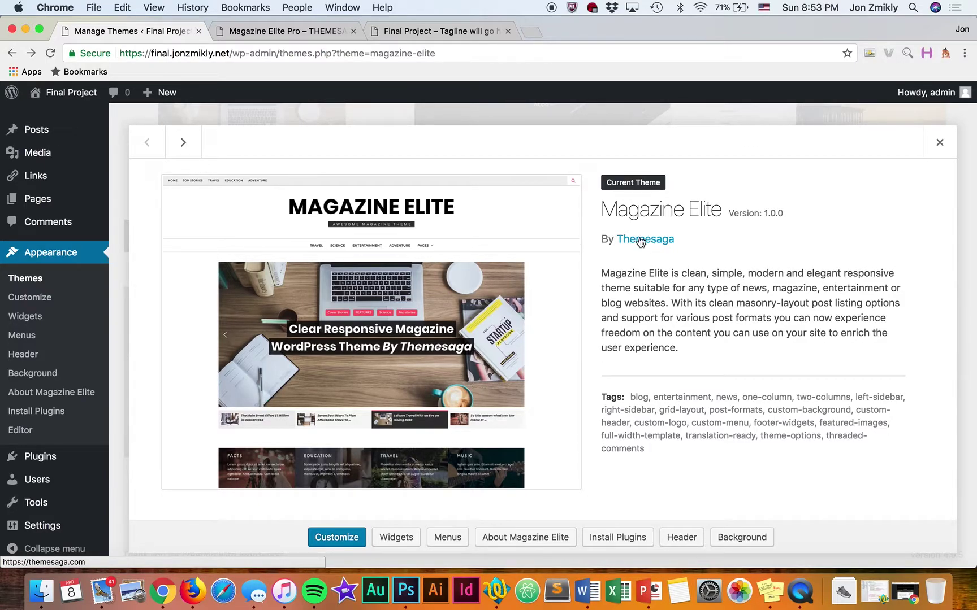
{"action": "left_click", "coordinate": [940, 142]}
{"action": "scroll", "coordinate": [415, 247], "scroll_direction": "up", "scroll_amount": 4}
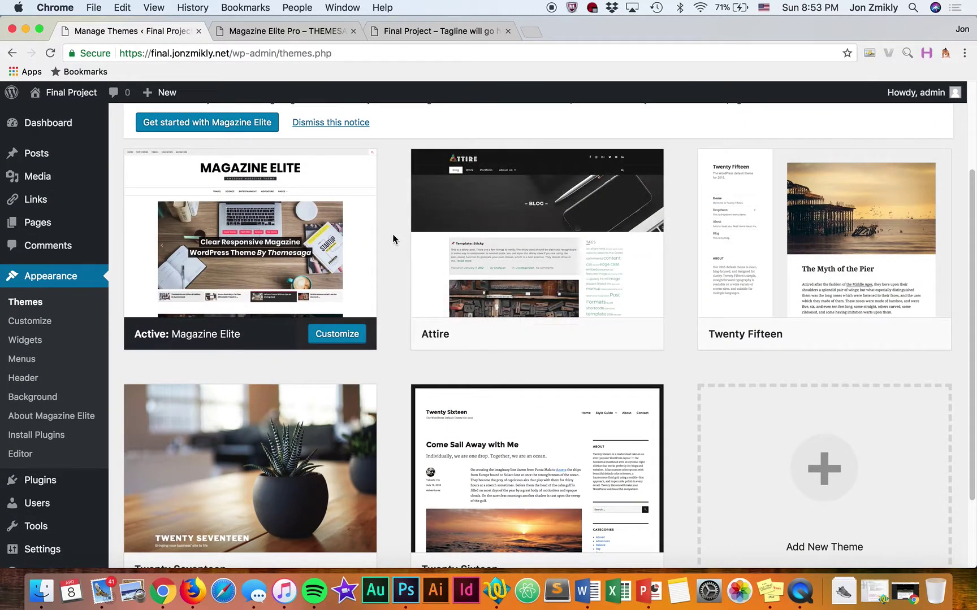
Open the Customizer for the active theme and review the Site Identity settings for logo, title, tagline and icon.
{"action": "left_click", "coordinate": [32, 326]}
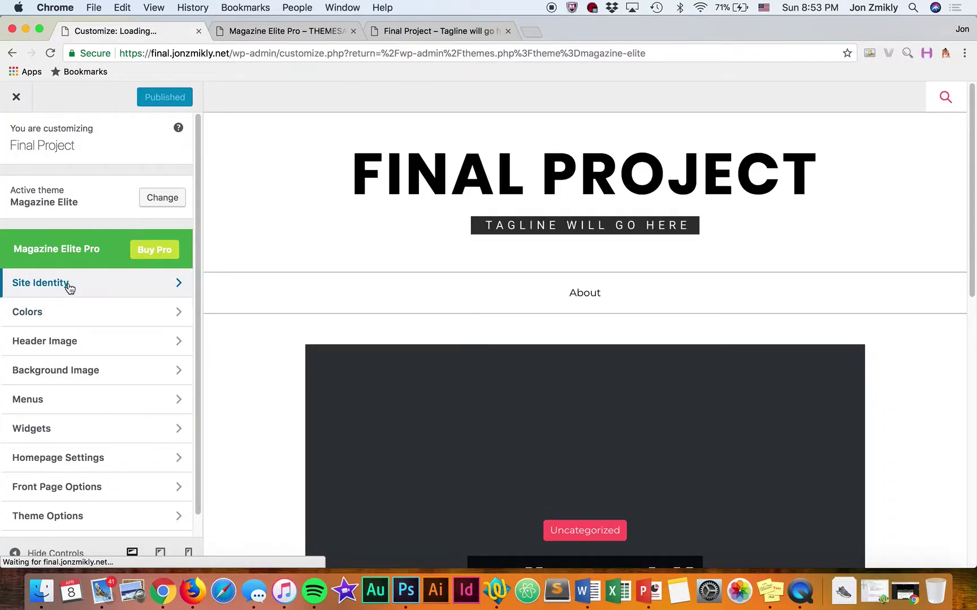
{"action": "scroll", "coordinate": [65, 285], "scroll_direction": "down", "scroll_amount": 2}
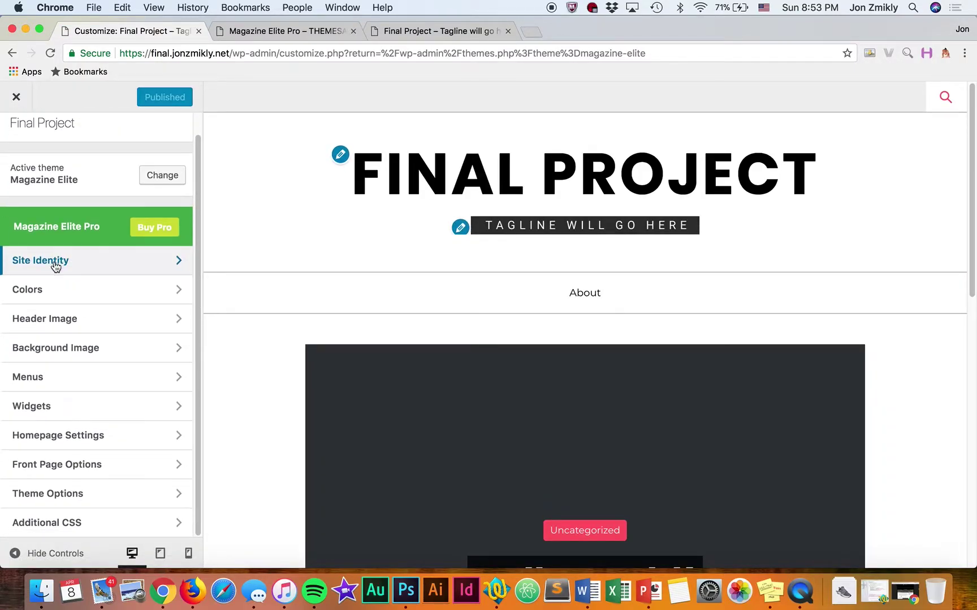
{"action": "left_click", "coordinate": [55, 265]}
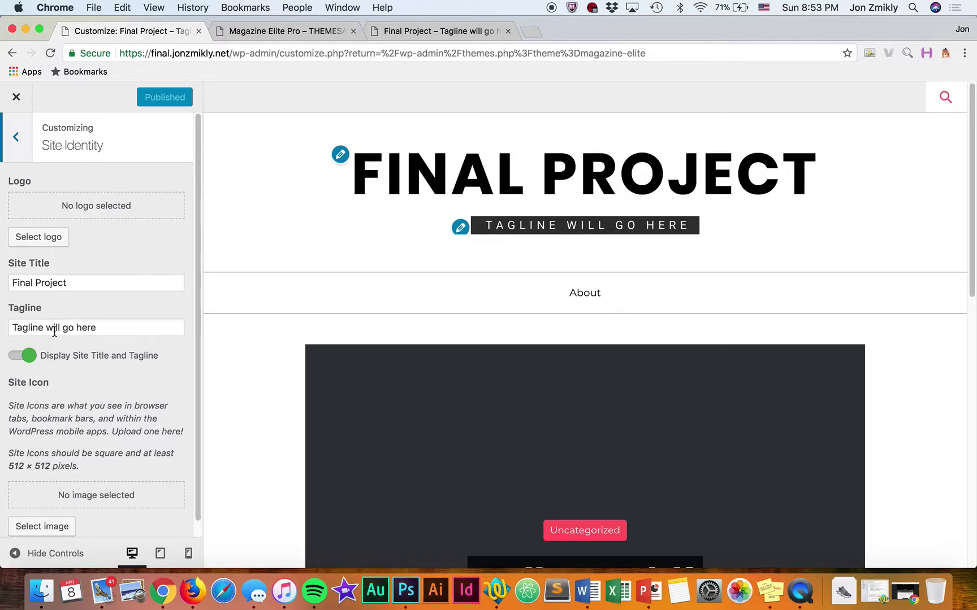
{"action": "scroll", "coordinate": [80, 373], "scroll_direction": "down", "scroll_amount": 1}
{"action": "scroll", "coordinate": [84, 390], "scroll_direction": "up", "scroll_amount": 1}
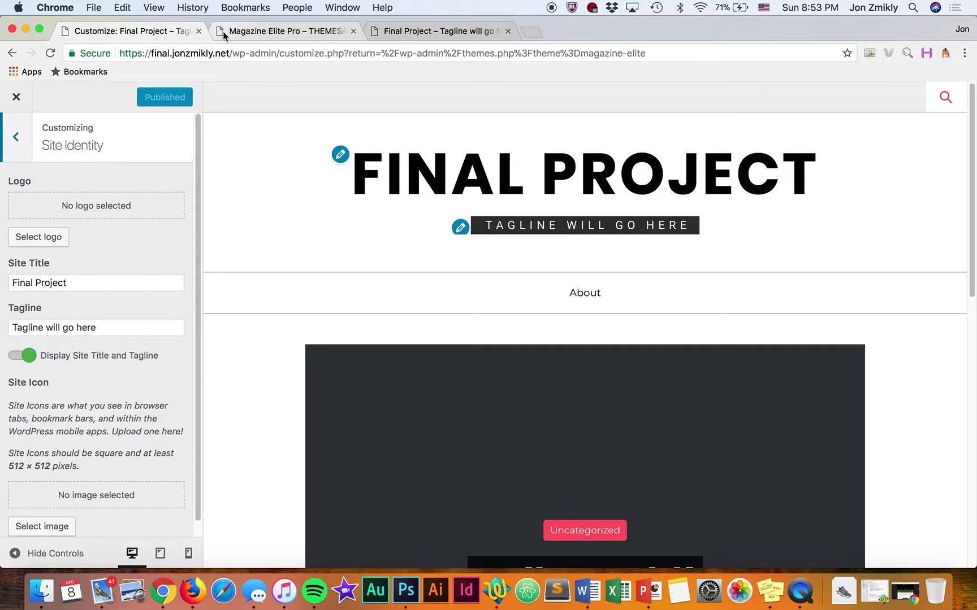
Check the Header Image settings in the Customizer and return to the main list of options.
{"action": "left_click", "coordinate": [22, 138]}
{"action": "left_click", "coordinate": [59, 323]}
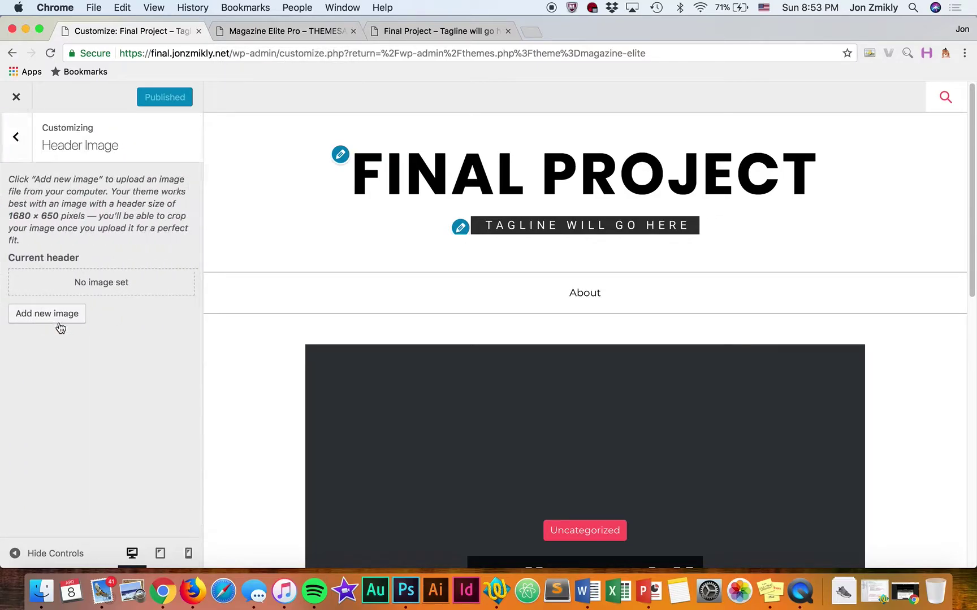
{"action": "left_click", "coordinate": [17, 149]}
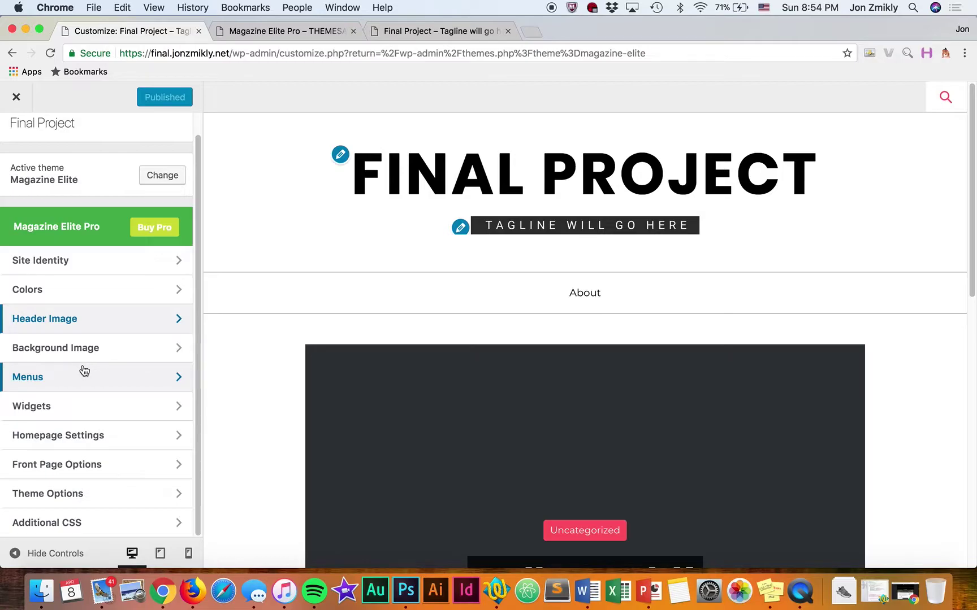
Review the sections under Theme Options and close the Customizer.
{"action": "left_click", "coordinate": [56, 497]}
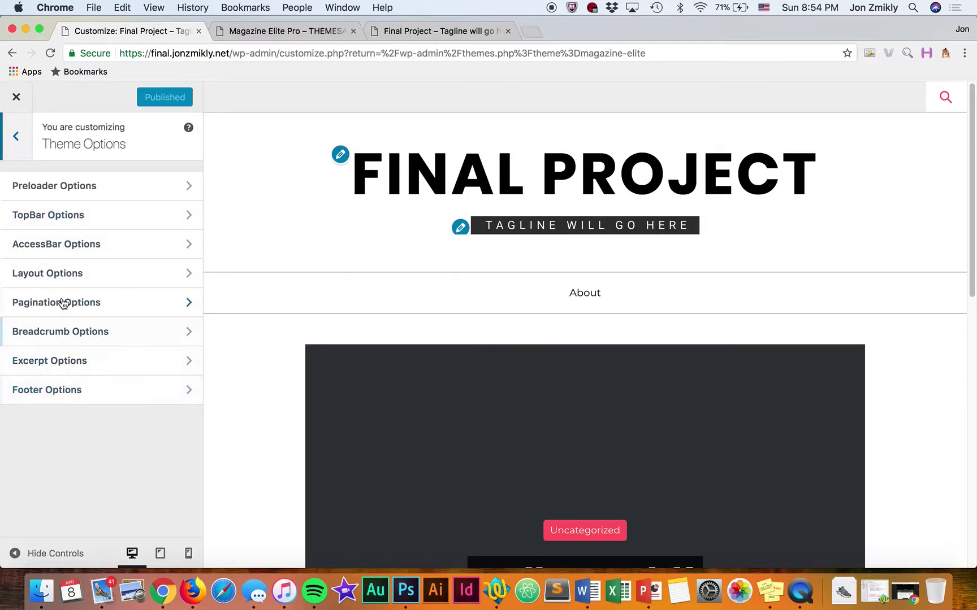
{"action": "left_click", "coordinate": [15, 136]}
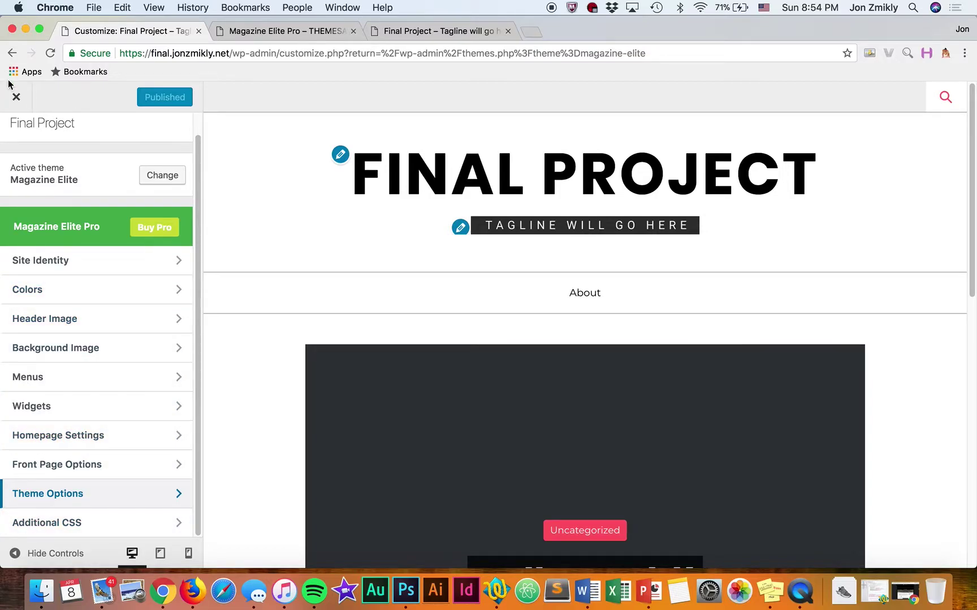
{"action": "left_click", "coordinate": [16, 99]}
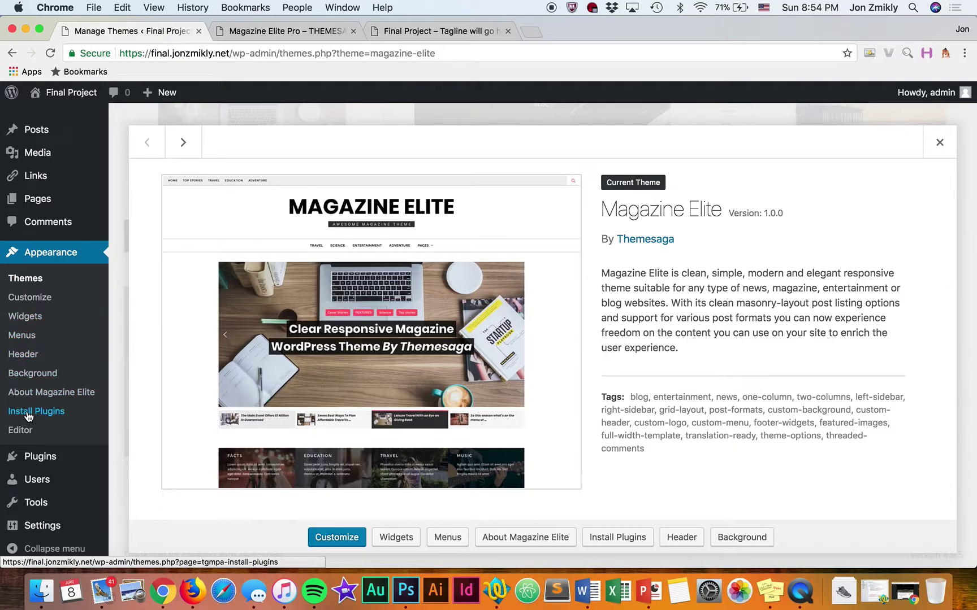
Bulk-install the theme's four recommended plugins: Contact Form 7, One Click Demo Import, WP Google Maps and WP Post Author.
{"action": "left_click", "coordinate": [38, 457]}
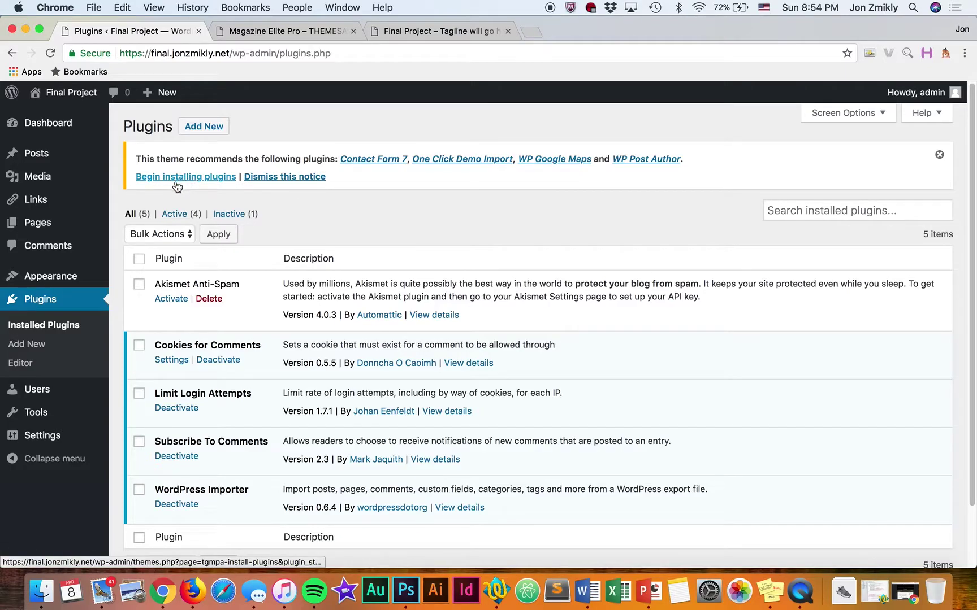
{"action": "left_click", "coordinate": [200, 178]}
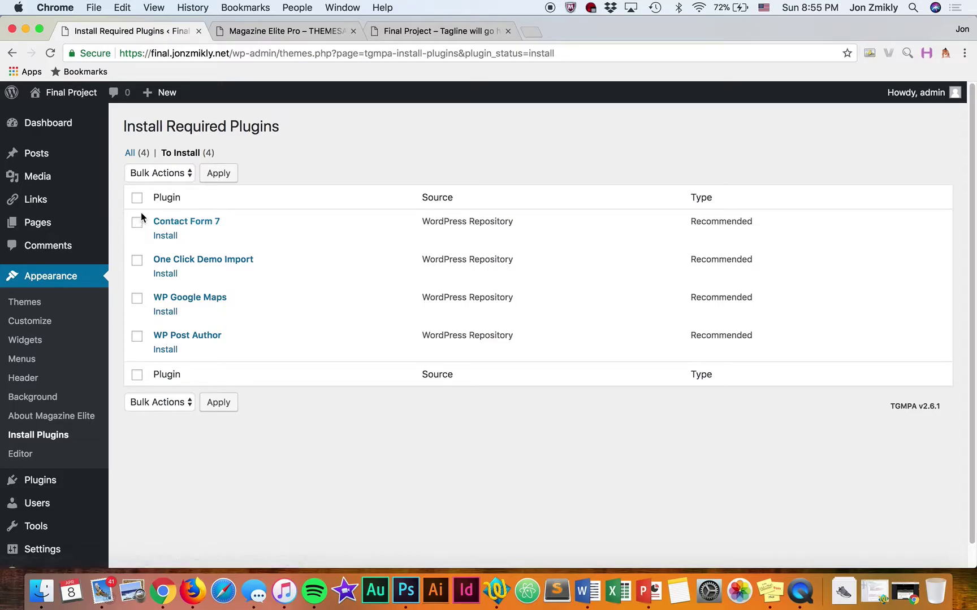
{"action": "left_click", "coordinate": [137, 198]}
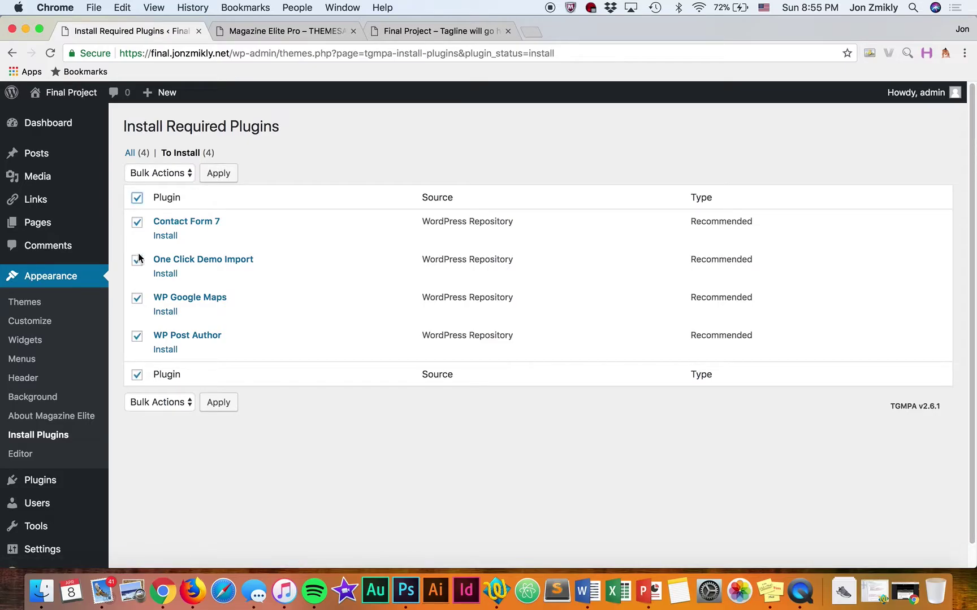
{"action": "left_click", "coordinate": [147, 176]}
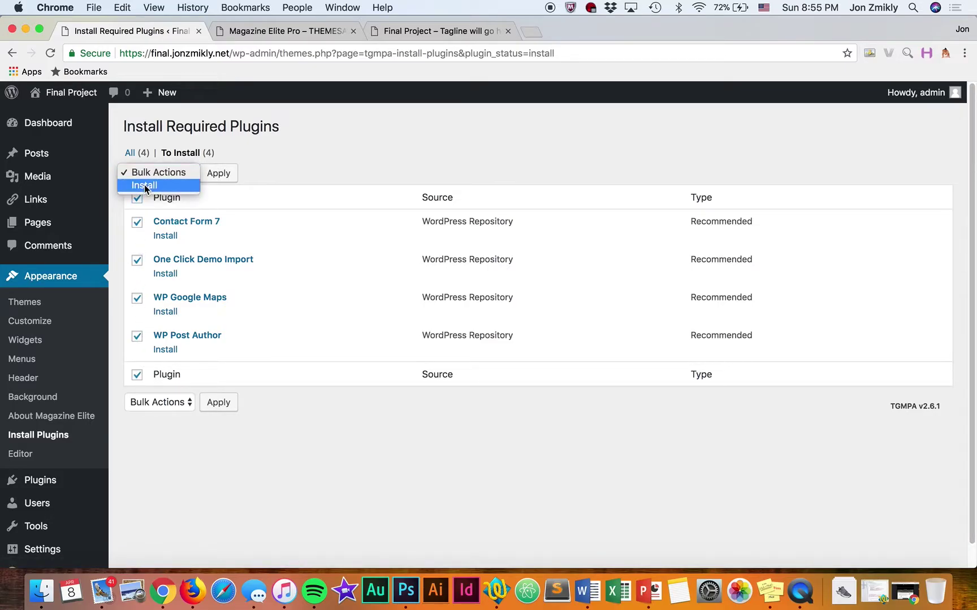
{"action": "left_click", "coordinate": [144, 185]}
{"action": "left_click", "coordinate": [216, 178]}
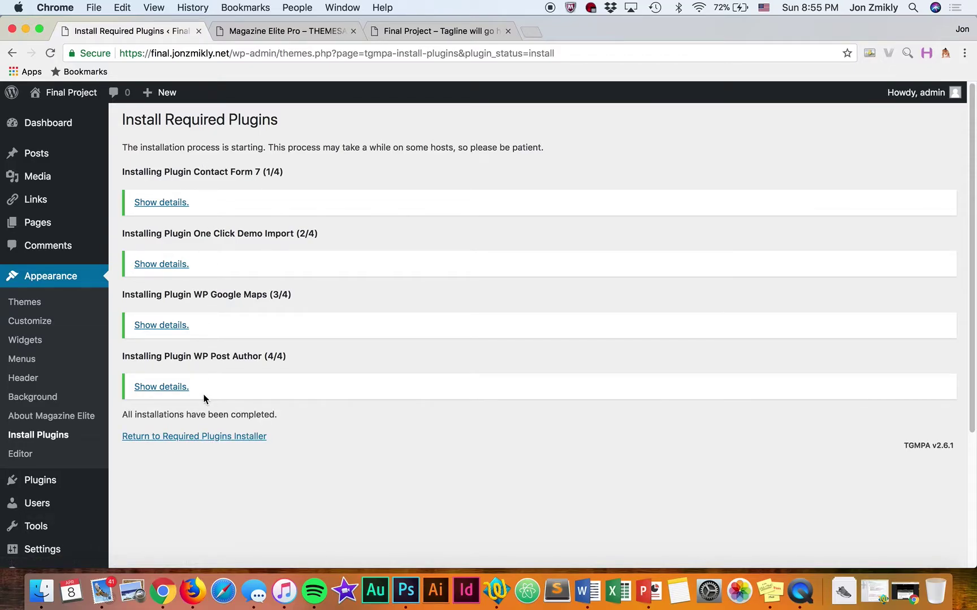
Activate the One Click Demo Import, Akismet Anti-Spam, Contact Form 7 and WP Google Maps plugins.
{"action": "left_click", "coordinate": [49, 485]}
{"action": "scroll", "coordinate": [257, 409], "scroll_direction": "down", "scroll_amount": 3}
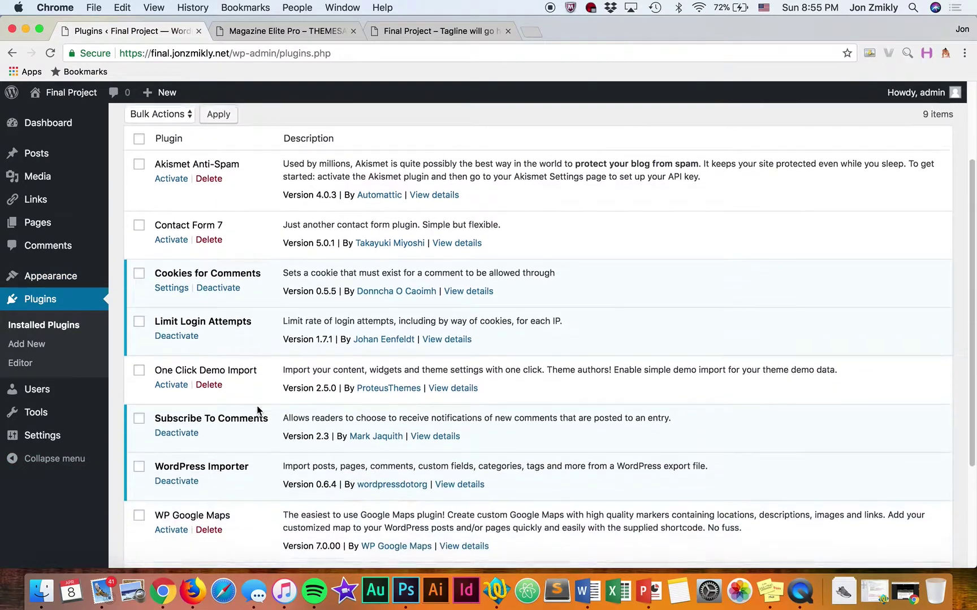
{"action": "scroll", "coordinate": [257, 409], "scroll_direction": "down", "scroll_amount": 3}
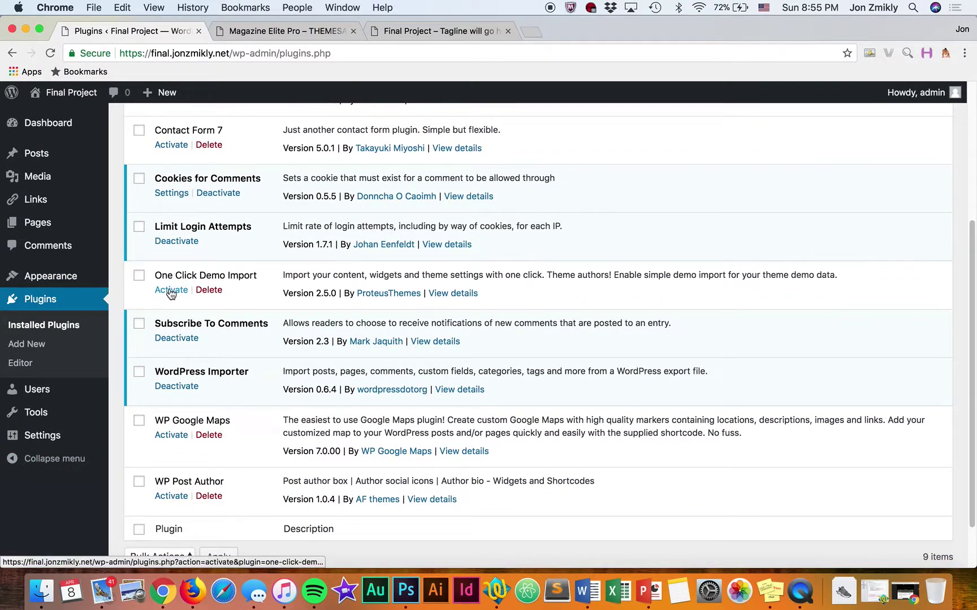
{"action": "left_click", "coordinate": [170, 291]}
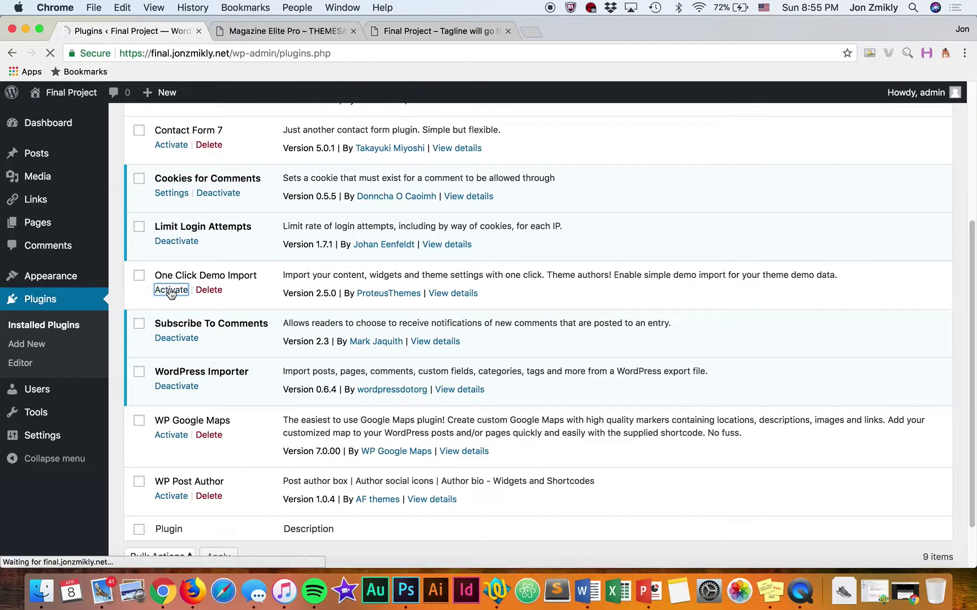
{"action": "left_click", "coordinate": [139, 295]}
{"action": "left_click", "coordinate": [161, 270]}
{"action": "left_click", "coordinate": [149, 281]}
{"action": "left_click", "coordinate": [230, 272]}
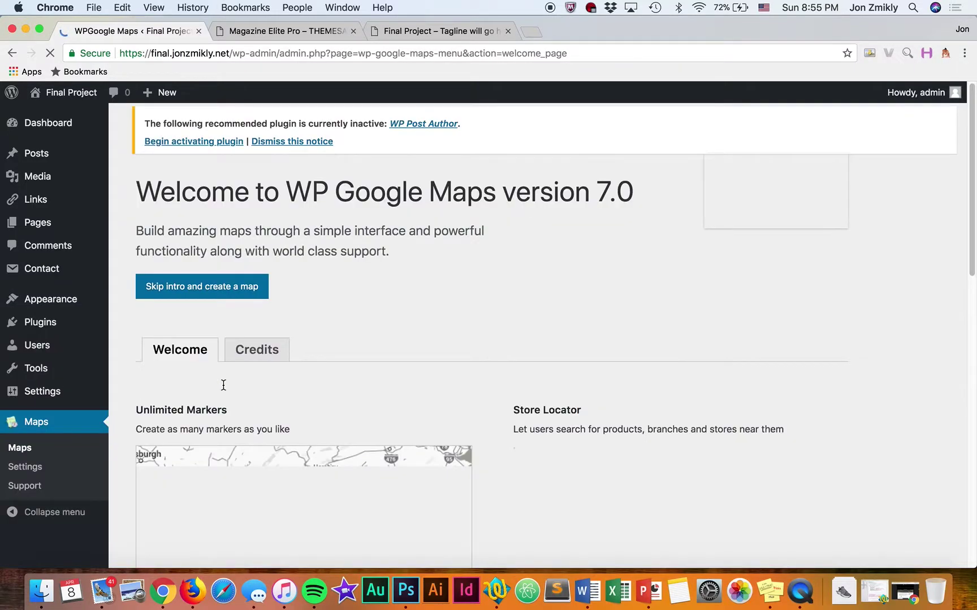
Return to the installed plugins, activate WP Post Author and look over the plugin list.
{"action": "mouse_move", "coordinate": [49, 285]}
{"action": "left_click", "coordinate": [42, 329]}
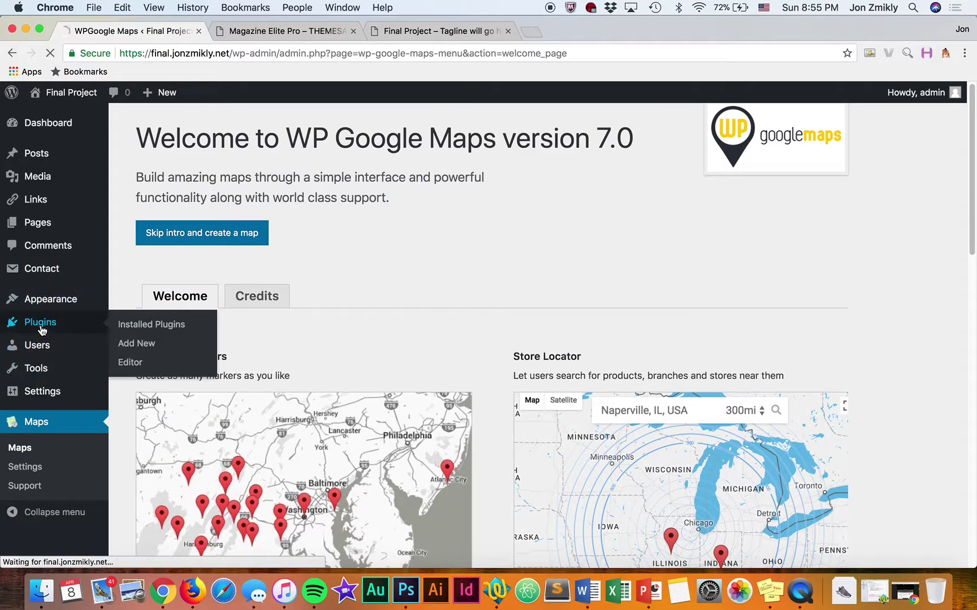
{"action": "scroll", "coordinate": [344, 395], "scroll_direction": "down", "scroll_amount": 10}
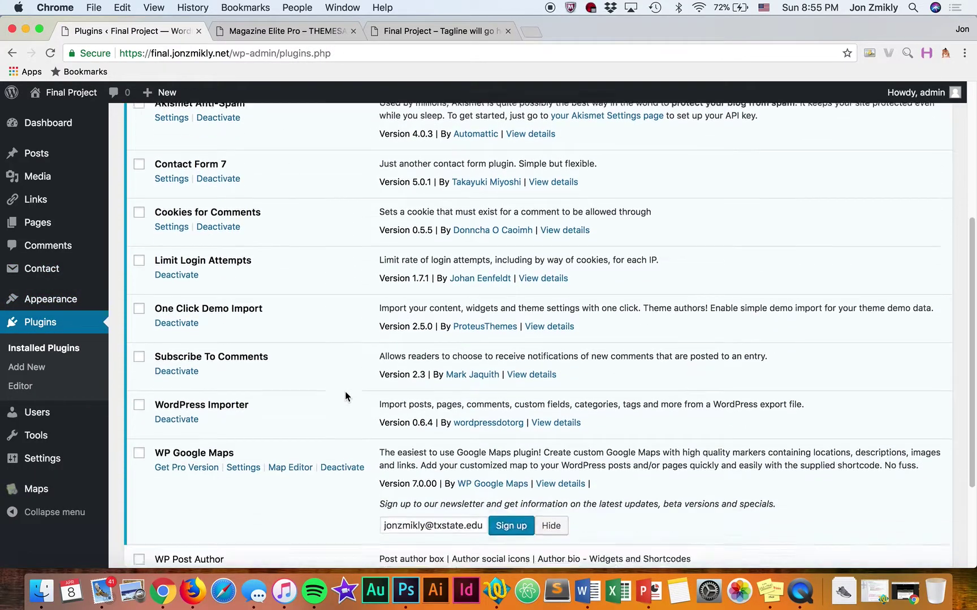
{"action": "left_click", "coordinate": [171, 436]}
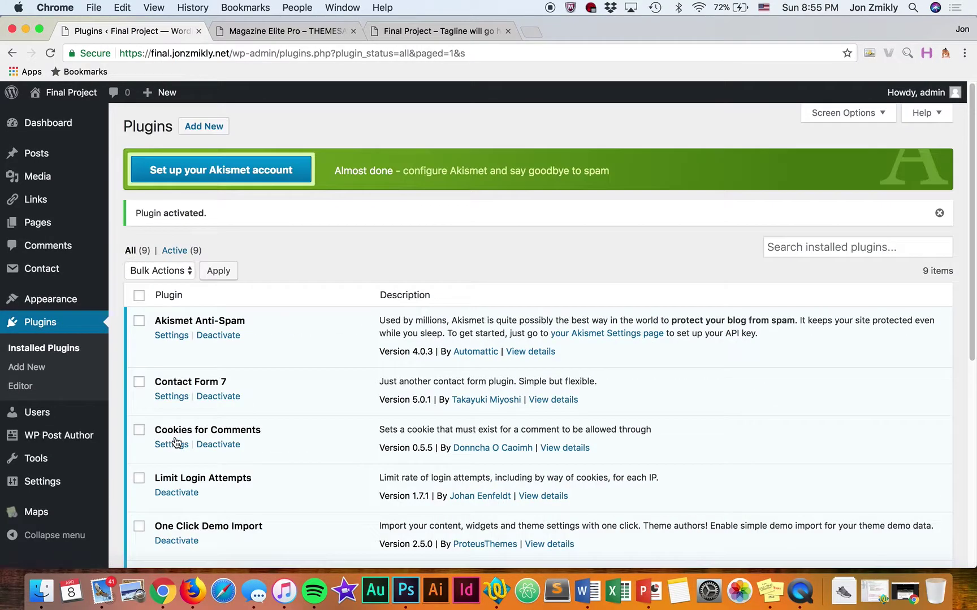
{"action": "scroll", "coordinate": [367, 416], "scroll_direction": "down", "scroll_amount": 10}
{"action": "scroll", "coordinate": [334, 310], "scroll_direction": "up", "scroll_amount": 10}
{"action": "scroll", "coordinate": [334, 311], "scroll_direction": "down", "scroll_amount": 10}
{"action": "scroll", "coordinate": [333, 310], "scroll_direction": "up", "scroll_amount": 6}
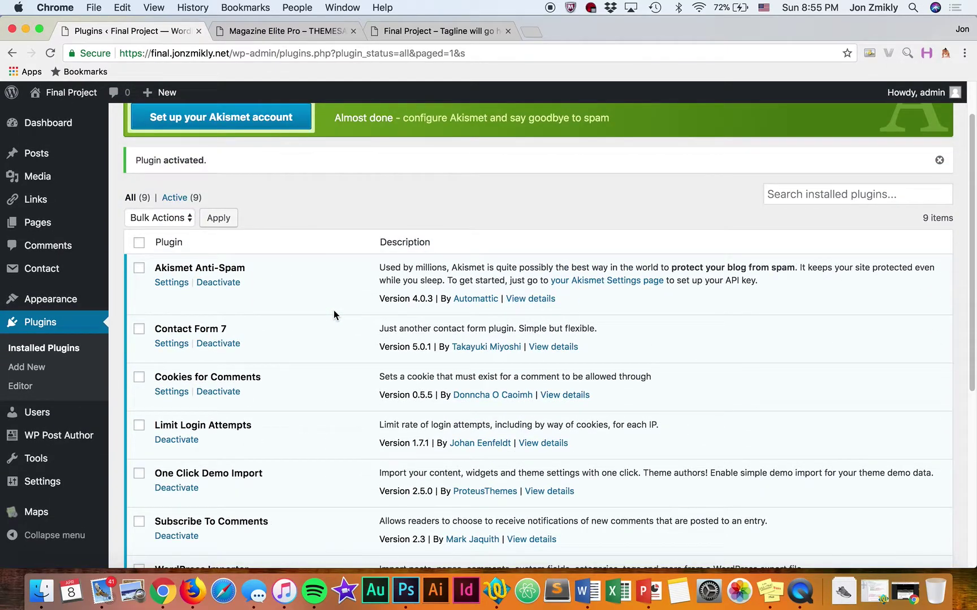
{"action": "scroll", "coordinate": [308, 345], "scroll_direction": "down", "scroll_amount": 6}
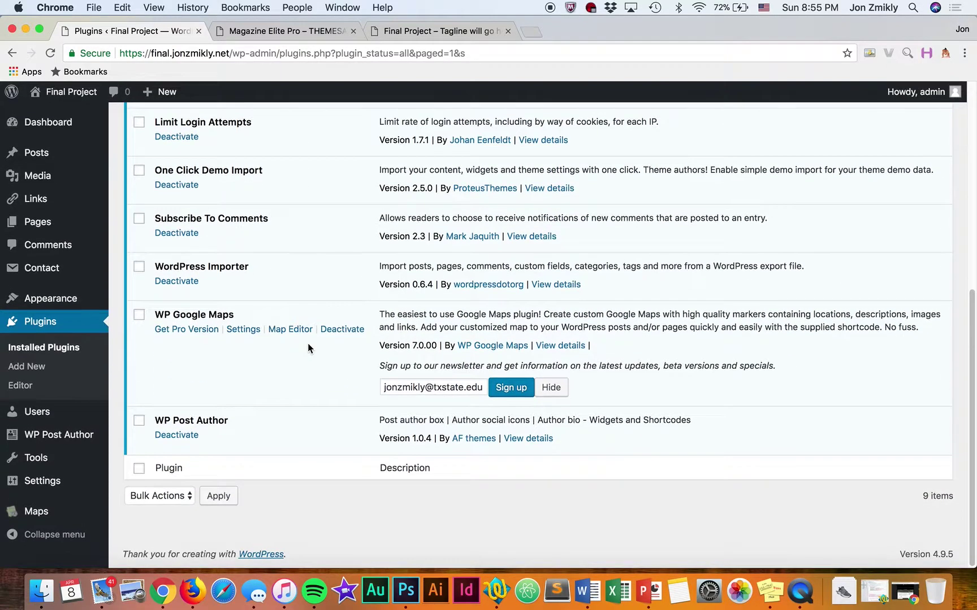
{"action": "scroll", "coordinate": [300, 260], "scroll_direction": "up", "scroll_amount": 6}
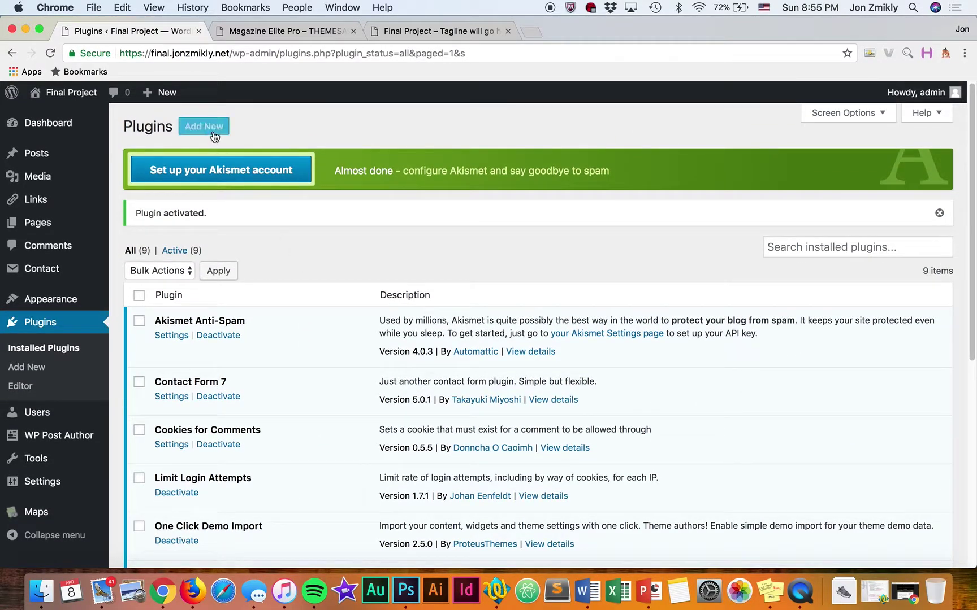
Search for "shortcodes ultimate" among the new plugins, and install and activate Shortcodes Ultimate.
{"action": "left_click", "coordinate": [202, 129]}
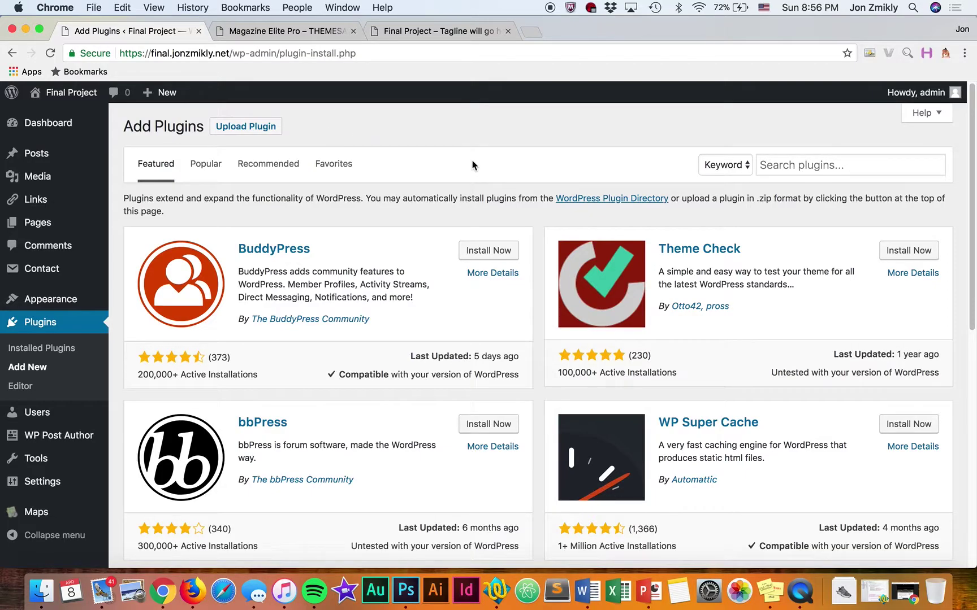
{"action": "left_click", "coordinate": [817, 163]}
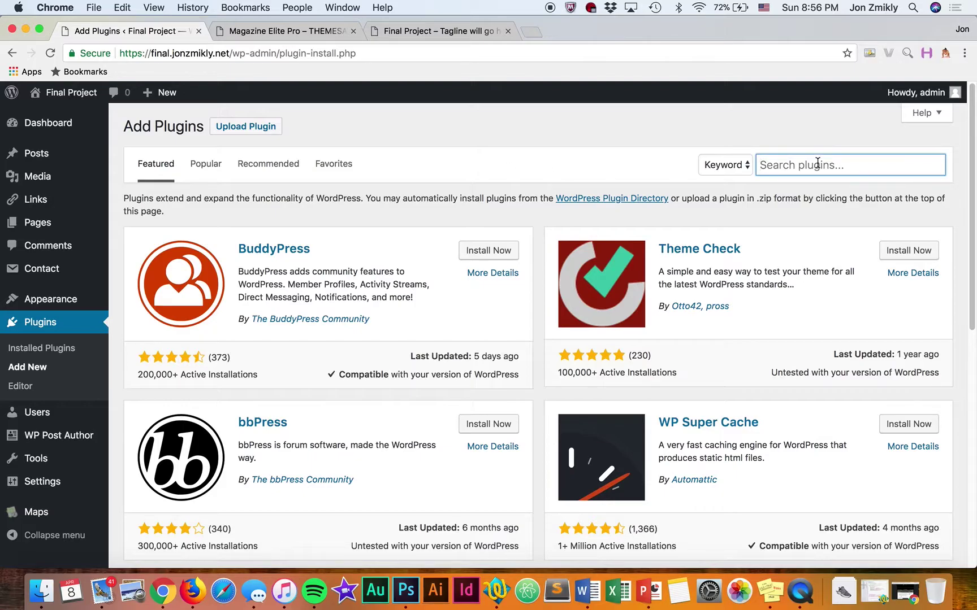
{"action": "type", "text": "shotcodes ultimate"}
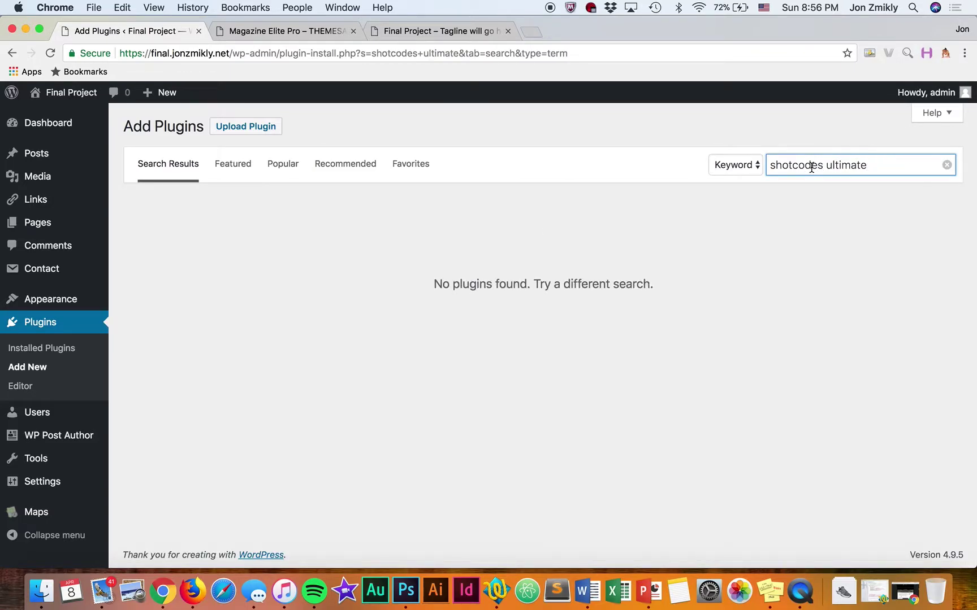
{"action": "left_click", "coordinate": [789, 165]}
{"action": "type", "text": "r"}
{"action": "left_click", "coordinate": [876, 165]}
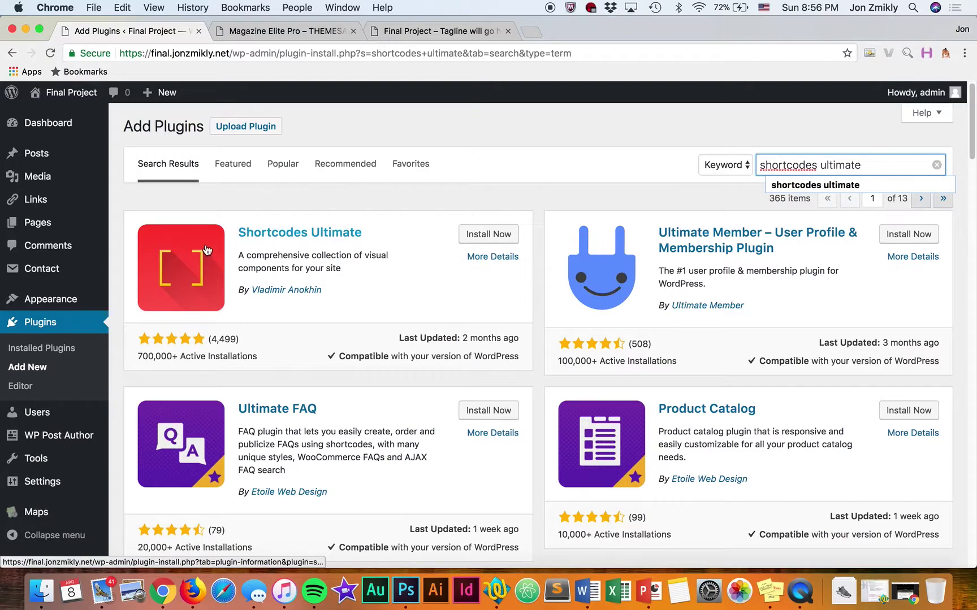
{"action": "left_click", "coordinate": [477, 236]}
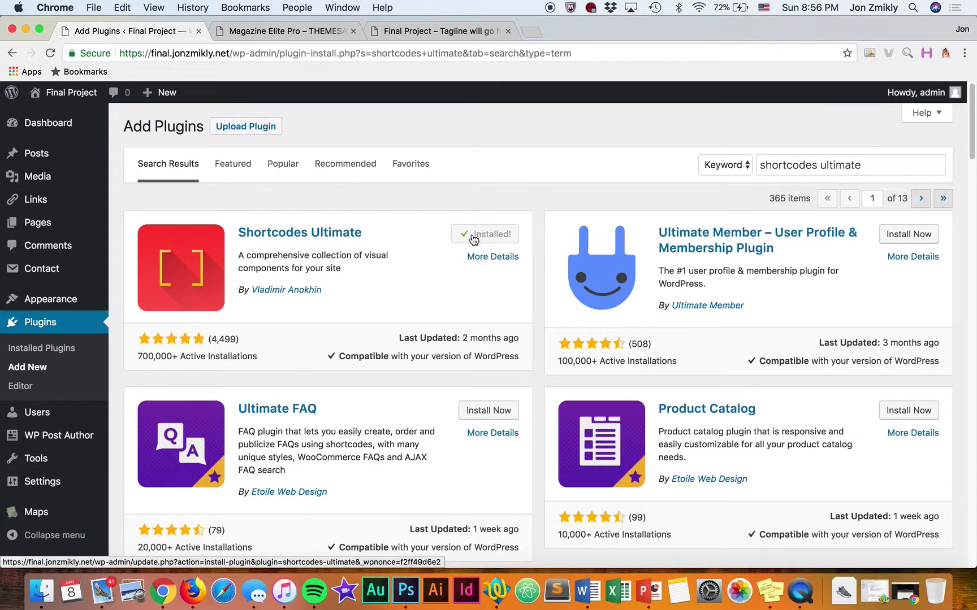
{"action": "left_click", "coordinate": [493, 239]}
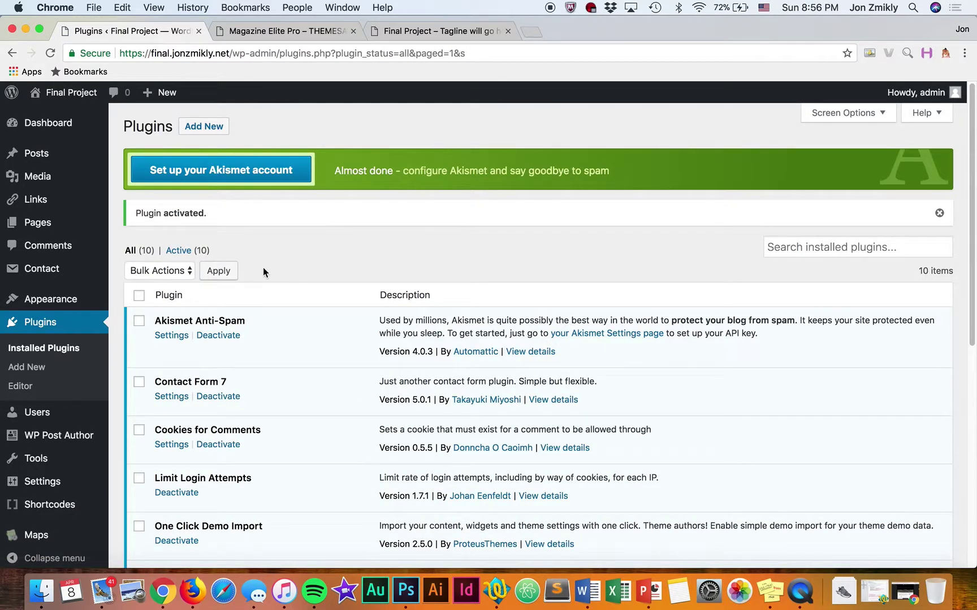
Search for "yoast" among the new plugins, install and activate Yoast SEO, and check the installed plugins list.
{"action": "left_click", "coordinate": [21, 331]}
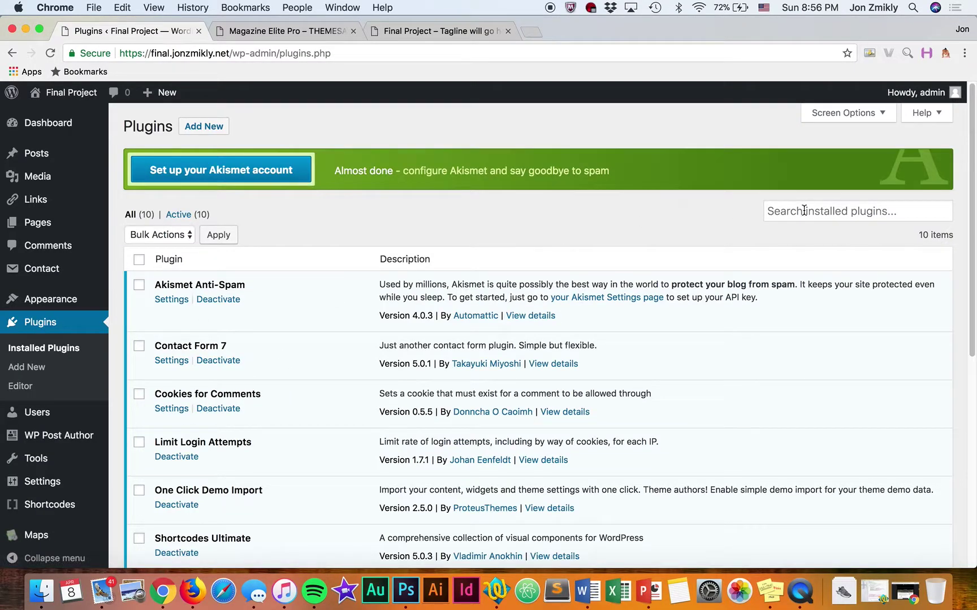
{"action": "left_click", "coordinate": [804, 210]}
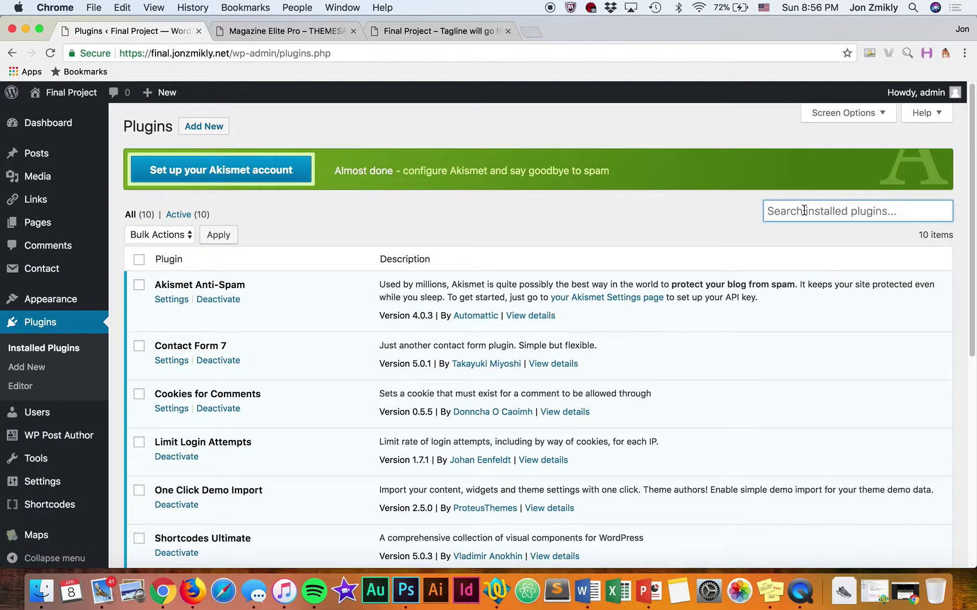
{"action": "left_click", "coordinate": [215, 128]}
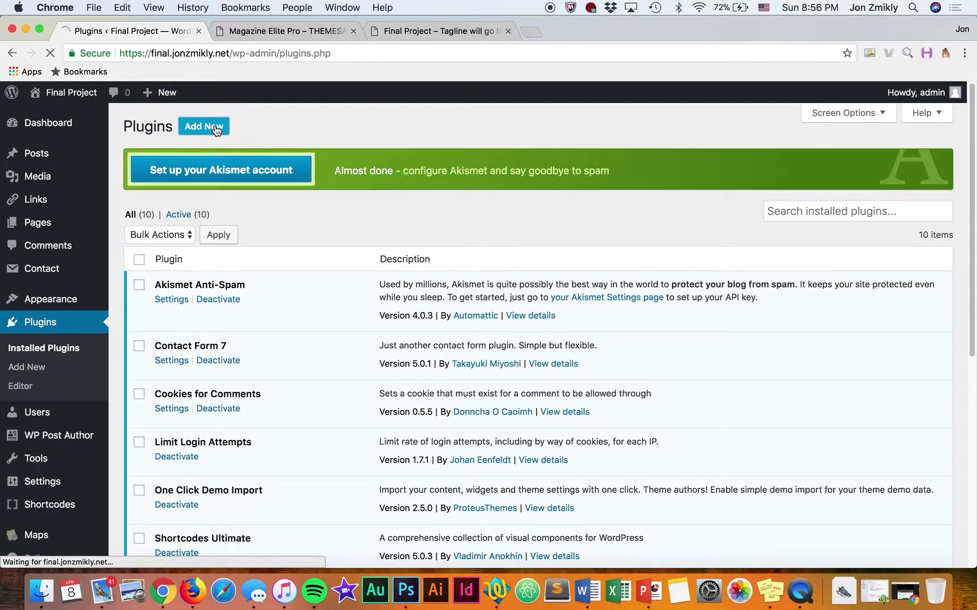
{"action": "left_click", "coordinate": [791, 160]}
{"action": "type", "text": "yoast"}
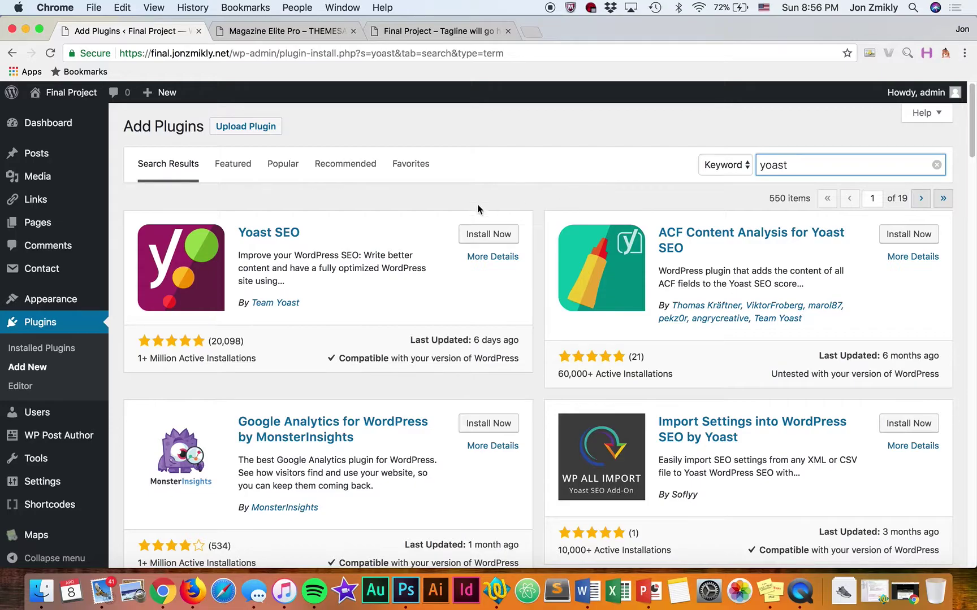
{"action": "left_click", "coordinate": [481, 237]}
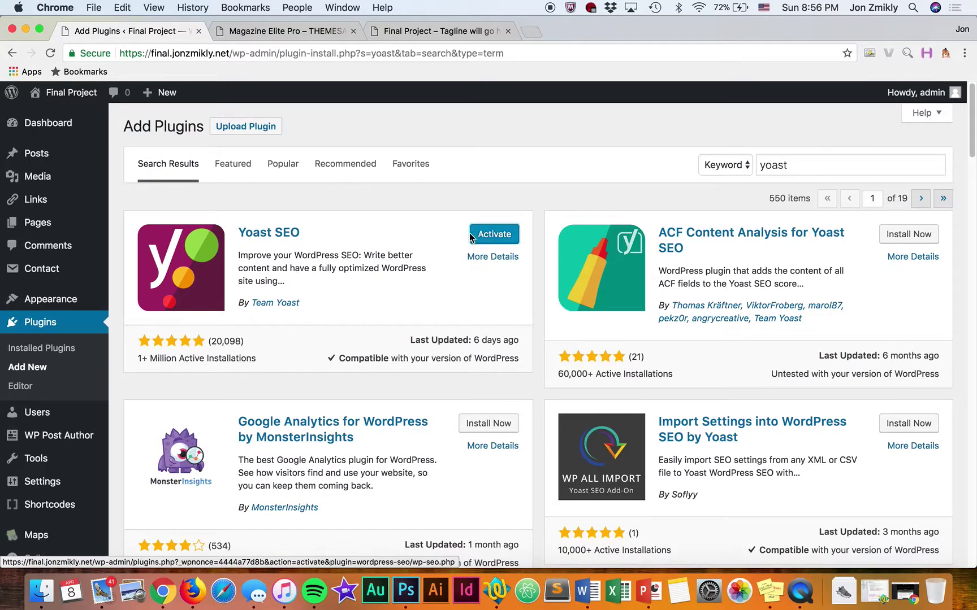
{"action": "left_click", "coordinate": [490, 239]}
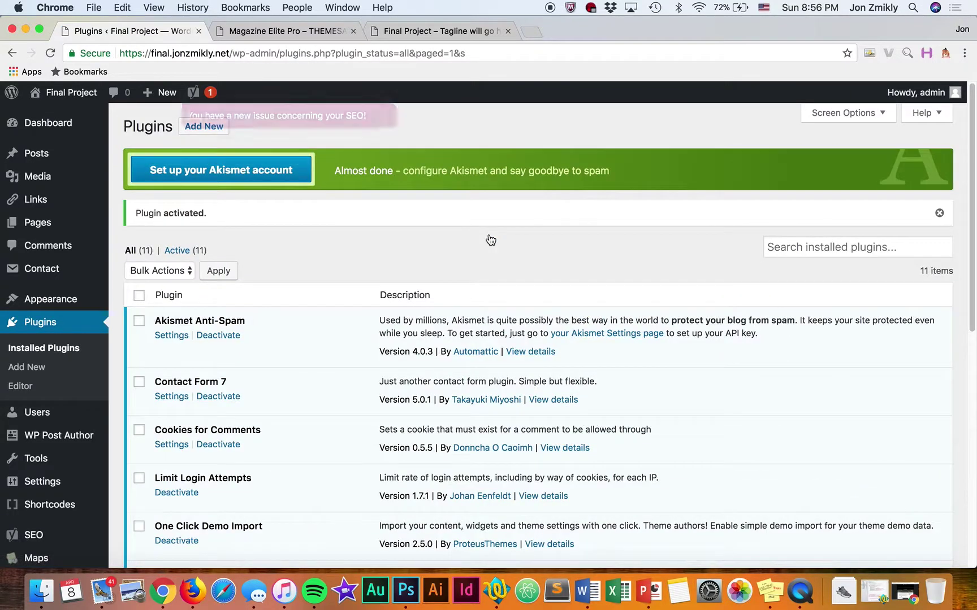
{"action": "scroll", "coordinate": [283, 307], "scroll_direction": "down", "scroll_amount": 1}
{"action": "scroll", "coordinate": [284, 309], "scroll_direction": "down", "scroll_amount": 7}
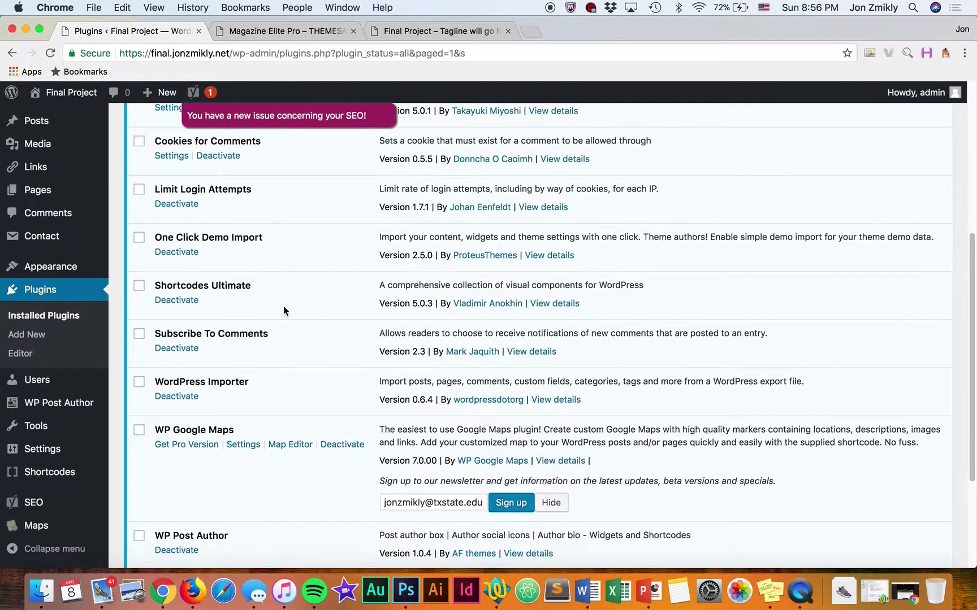
{"action": "scroll", "coordinate": [283, 310], "scroll_direction": "up", "scroll_amount": 5}
{"action": "scroll", "coordinate": [283, 306], "scroll_direction": "up", "scroll_amount": 5}
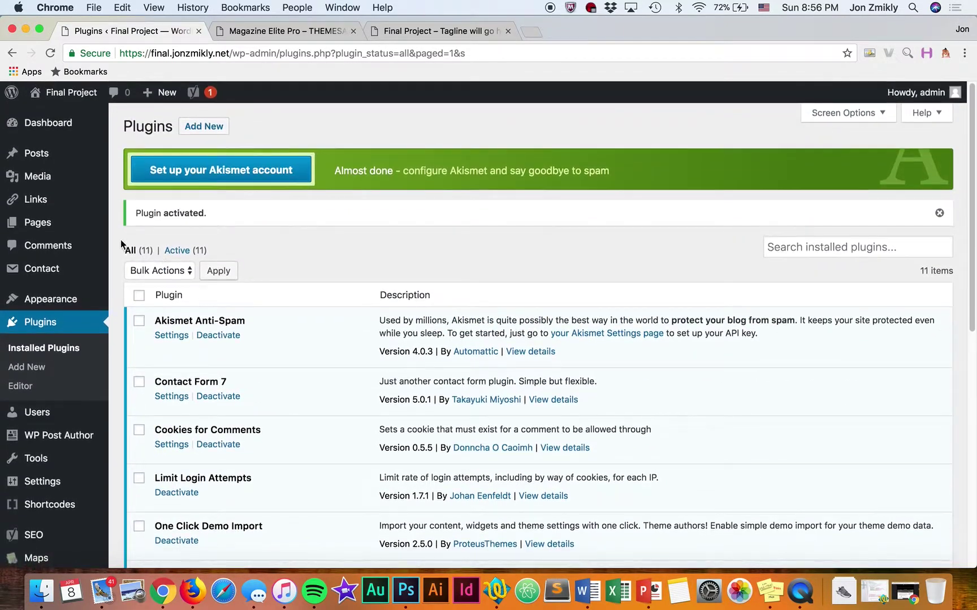
Open the About page for editing and place the cursor at the end of its body text.
{"action": "left_click", "coordinate": [37, 224]}
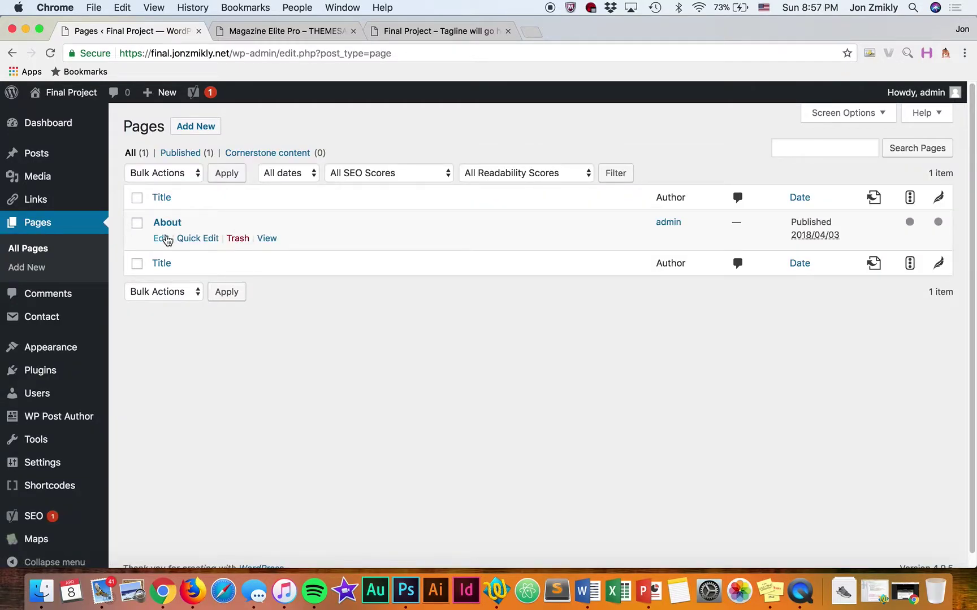
{"action": "left_click", "coordinate": [162, 238]}
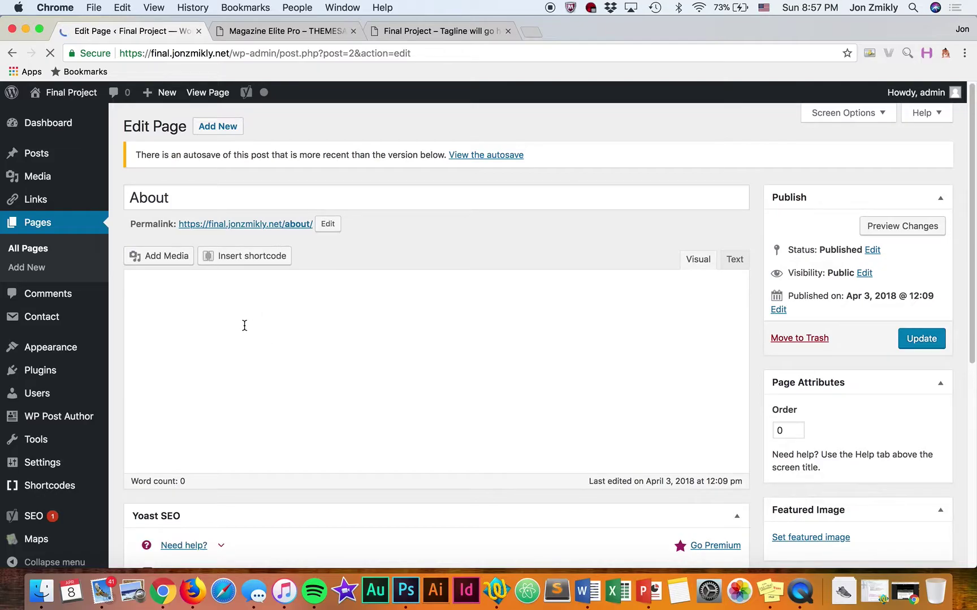
{"action": "left_click", "coordinate": [257, 374]}
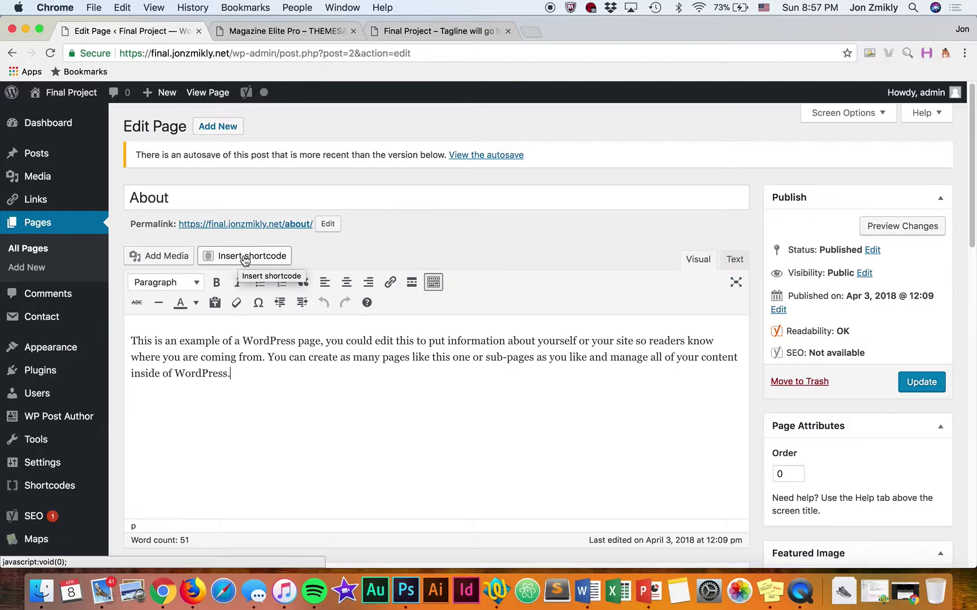
Choose the Accordion shortcode for insertion into the About page and review its default spoiler content.
{"action": "left_click", "coordinate": [244, 257]}
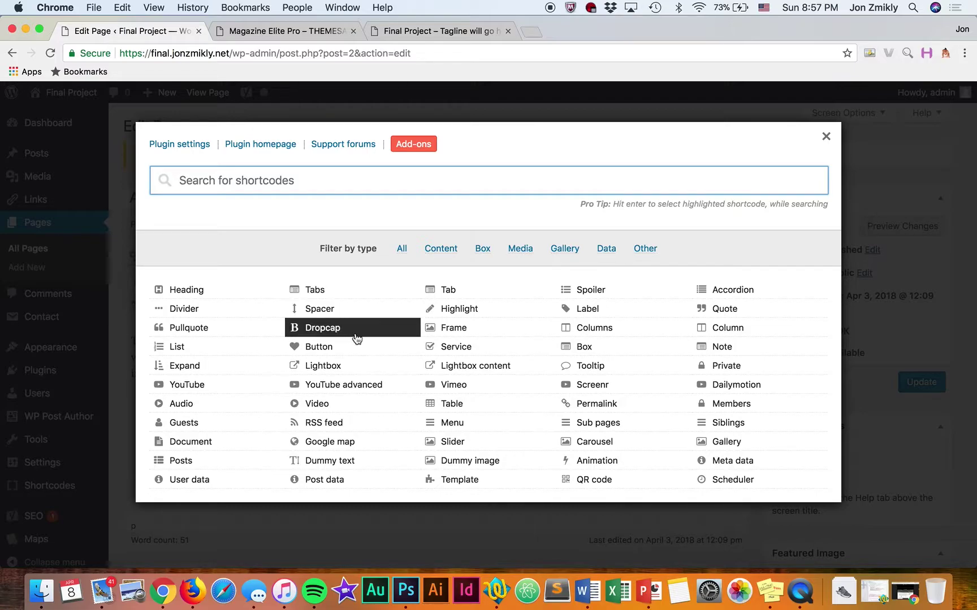
{"action": "left_click", "coordinate": [727, 293]}
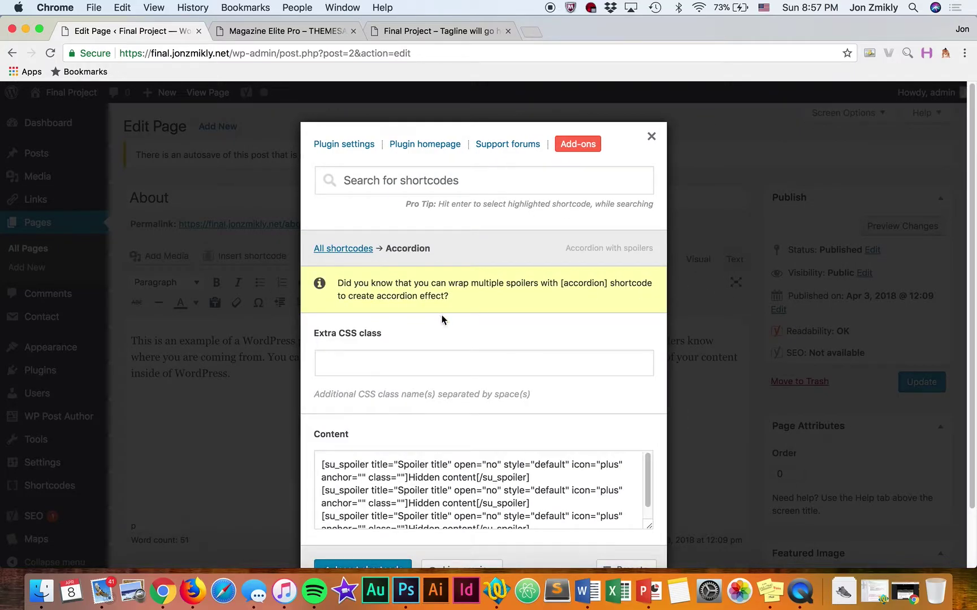
{"action": "scroll", "coordinate": [398, 408], "scroll_direction": "down", "scroll_amount": 2}
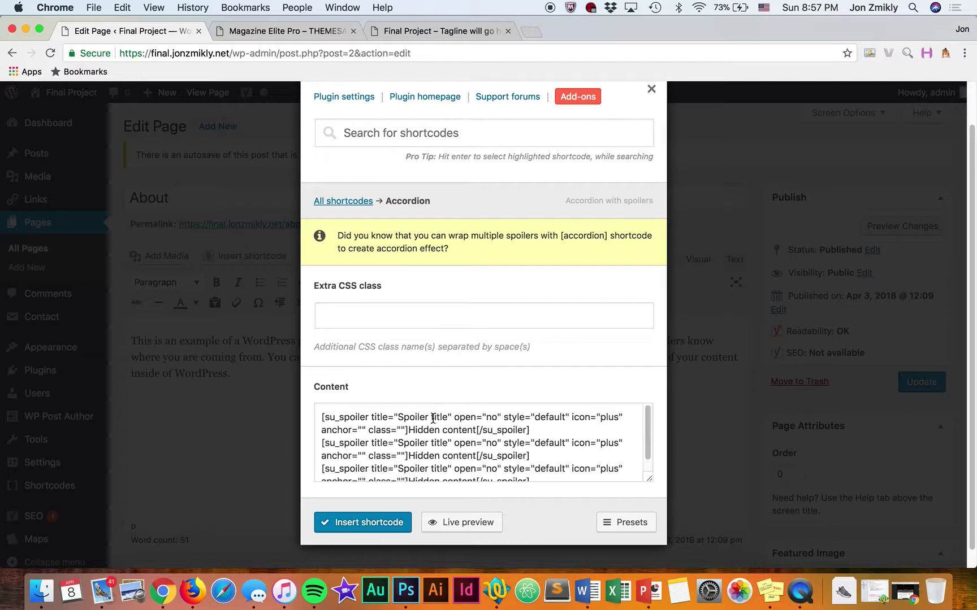
{"action": "scroll", "coordinate": [433, 418], "scroll_direction": "down", "scroll_amount": 3}
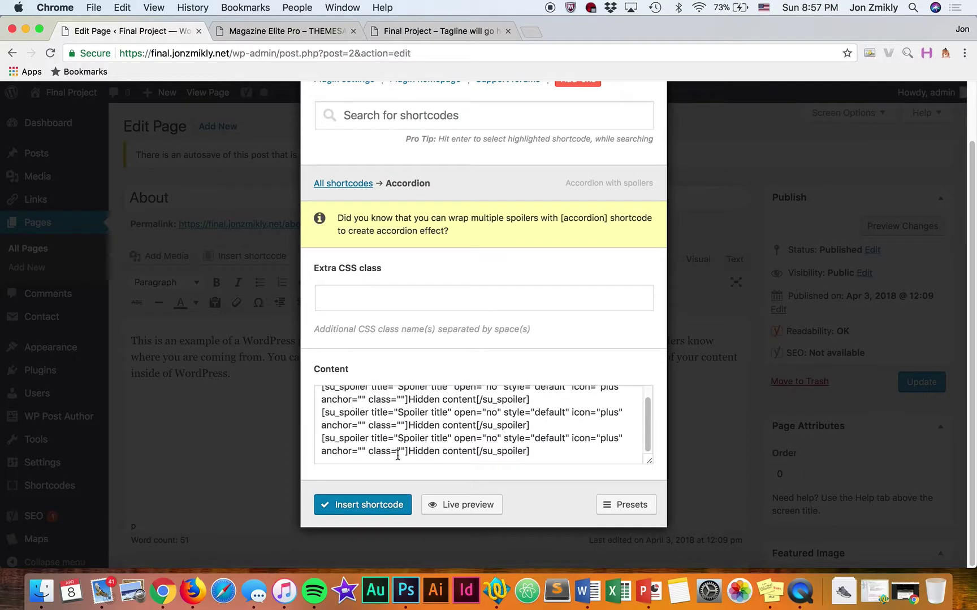
{"action": "scroll", "coordinate": [424, 406], "scroll_direction": "up", "scroll_amount": 3}
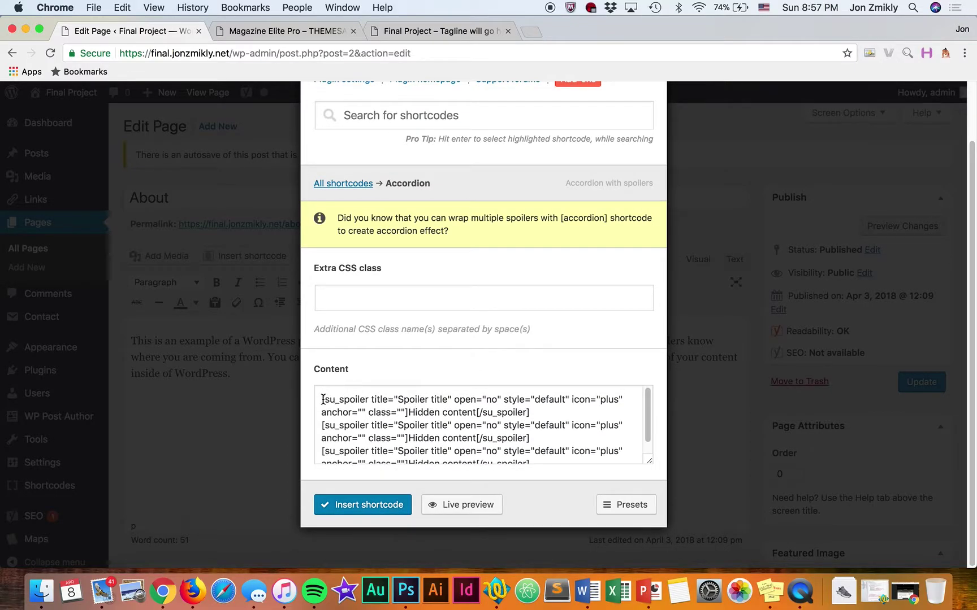
Examine the first spoiler's opening tag, hidden content and closing tag in the Accordion shortcode content.
{"action": "left_click_drag", "start_coordinate": [321, 399], "coordinate": [405, 412]}
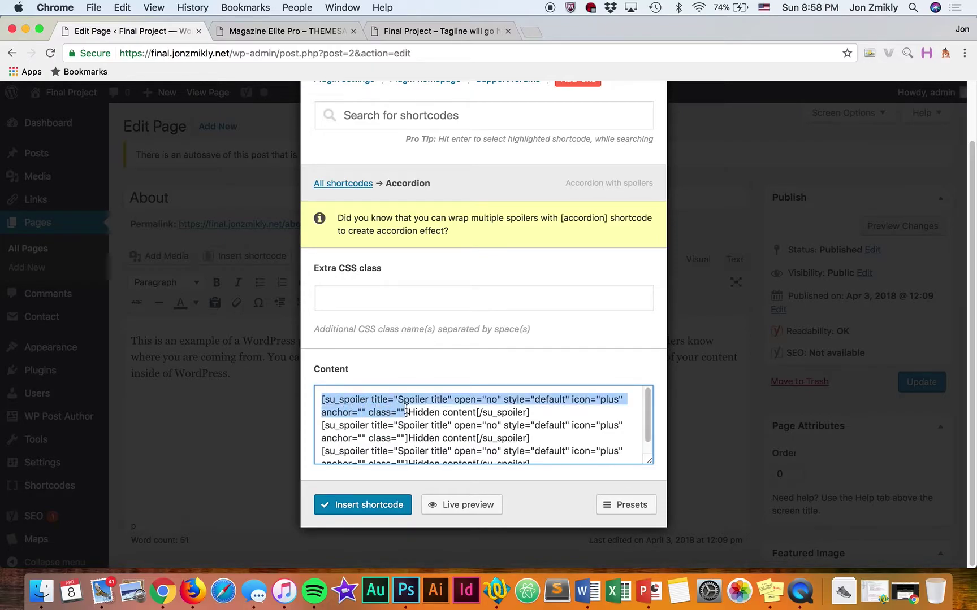
{"action": "left_click", "coordinate": [406, 409]}
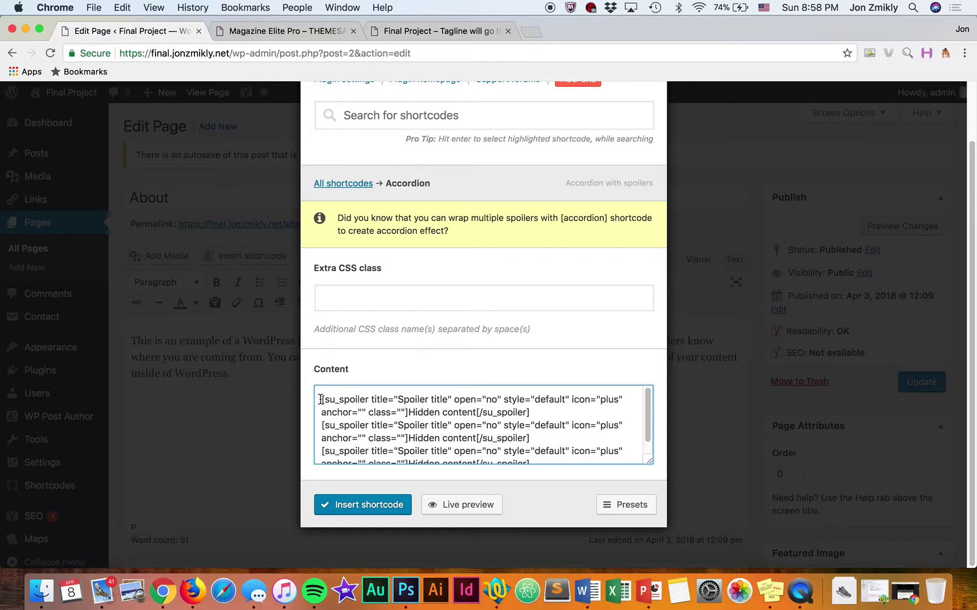
{"action": "left_click_drag", "start_coordinate": [323, 401], "coordinate": [406, 412]}
{"action": "left_click_drag", "start_coordinate": [476, 413], "coordinate": [529, 413]}
{"action": "left_click", "coordinate": [529, 412]}
{"action": "left_click_drag", "start_coordinate": [408, 413], "coordinate": [477, 412]}
{"action": "left_click", "coordinate": [477, 413]}
{"action": "left_click_drag", "start_coordinate": [321, 399], "coordinate": [371, 397]}
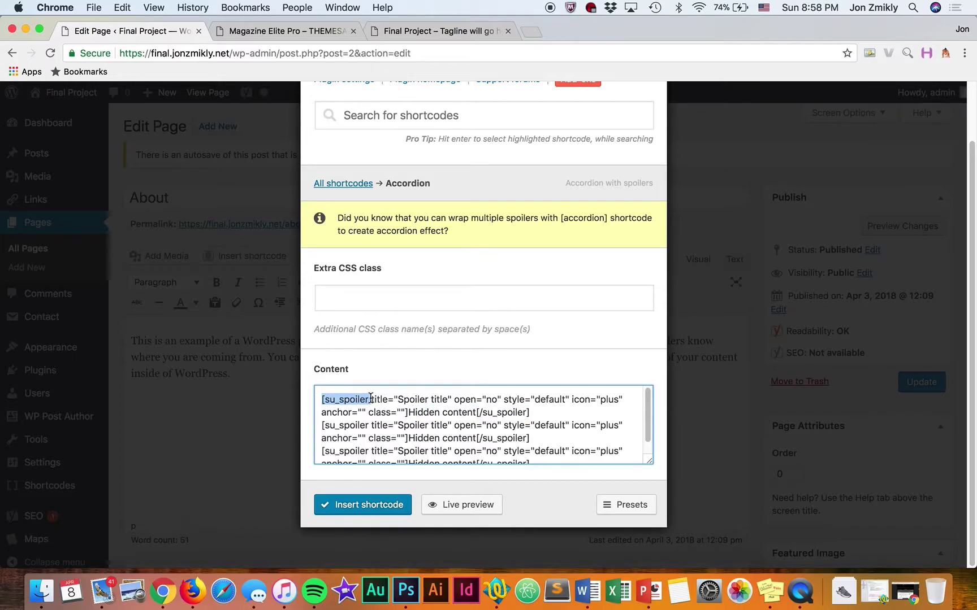
{"action": "left_click_drag", "start_coordinate": [476, 413], "coordinate": [529, 412]}
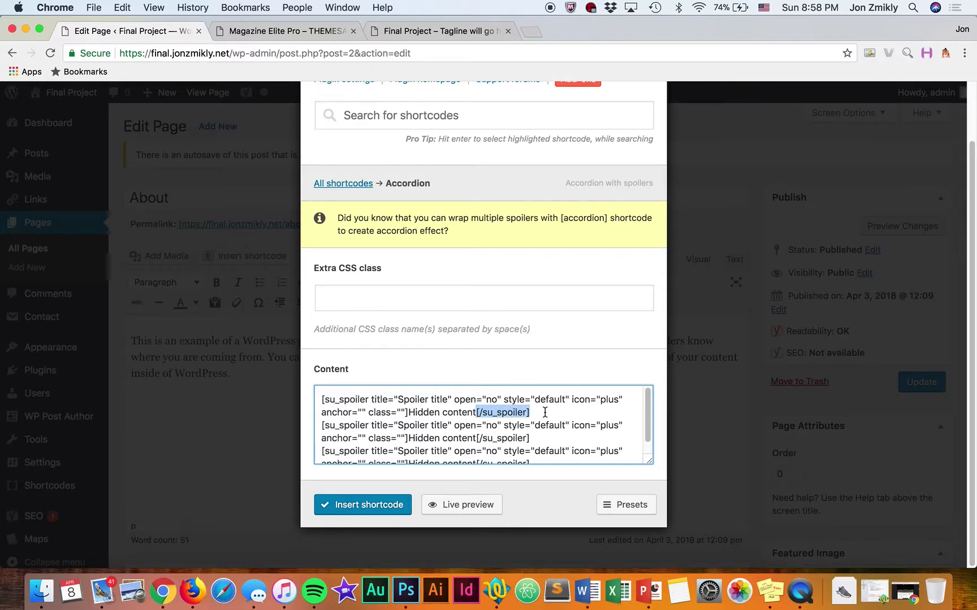
{"action": "left_click", "coordinate": [545, 413]}
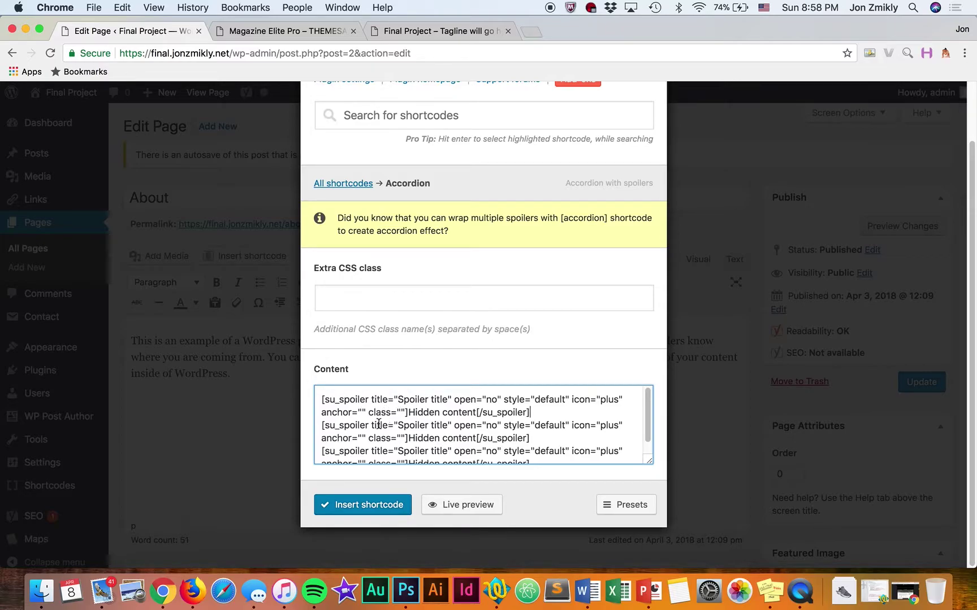
Insert the Accordion shortcode and put its opening [su_accordion] tag in its own paragraph below the body text.
{"action": "left_click", "coordinate": [350, 510]}
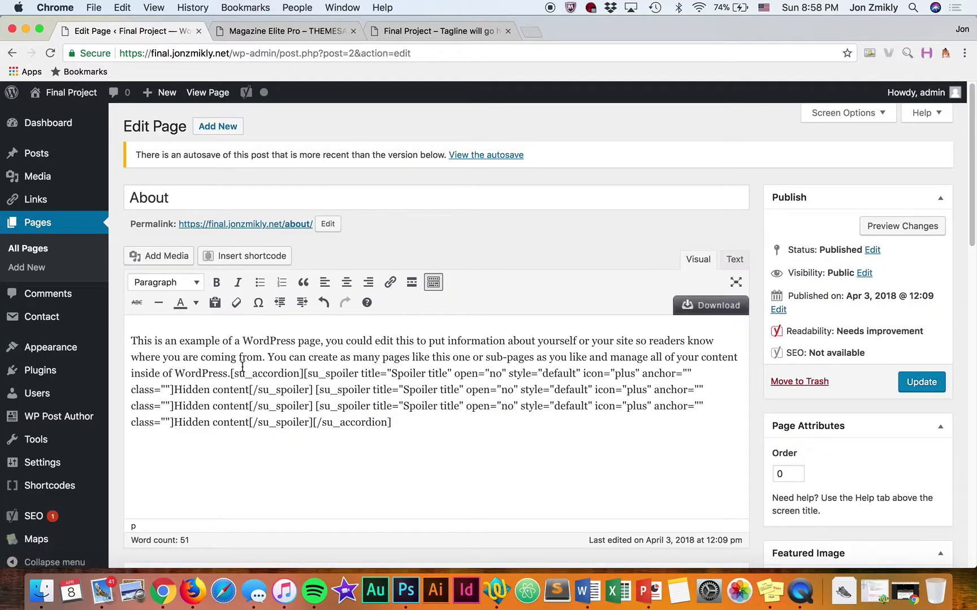
{"action": "left_click", "coordinate": [230, 373]}
{"action": "key", "text": "Return"}
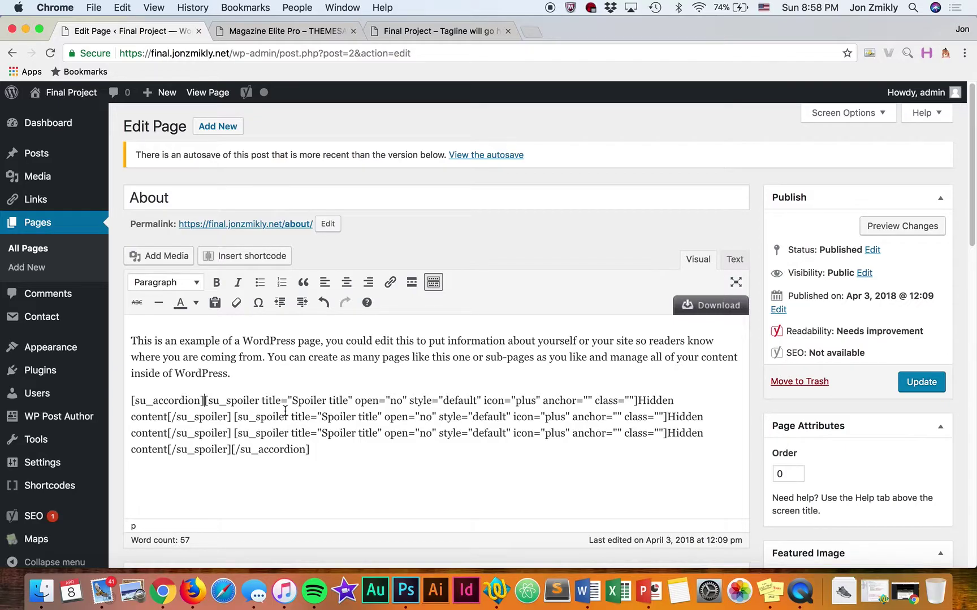
{"action": "key", "text": "Return"}
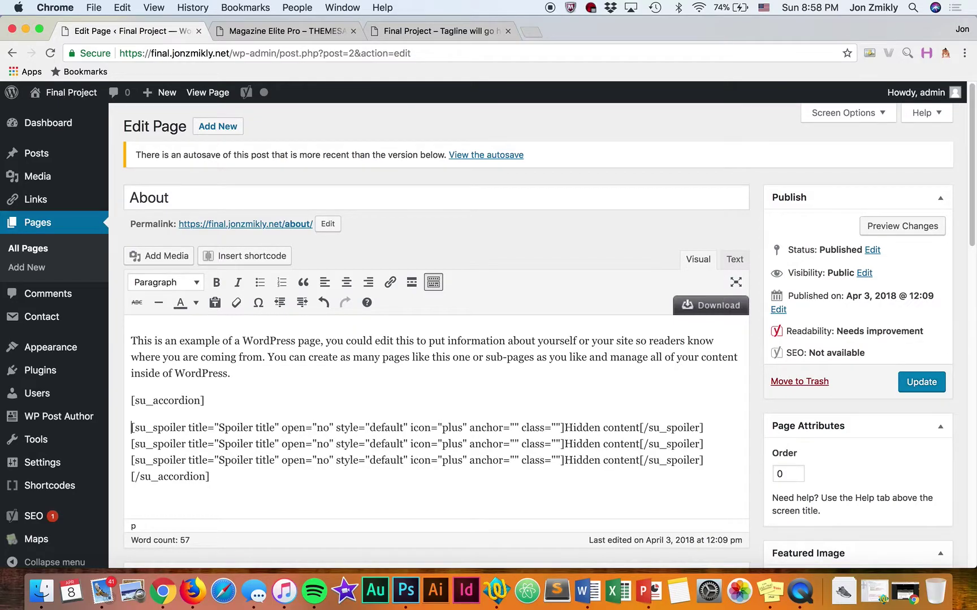
Move the closing [/su_accordion] tag into its own paragraph below the three spoilers.
{"action": "left_click", "coordinate": [131, 477]}
{"action": "key", "text": "BackSpace"}
{"action": "key", "text": "BackSpace"}
{"action": "key", "text": "Return"}
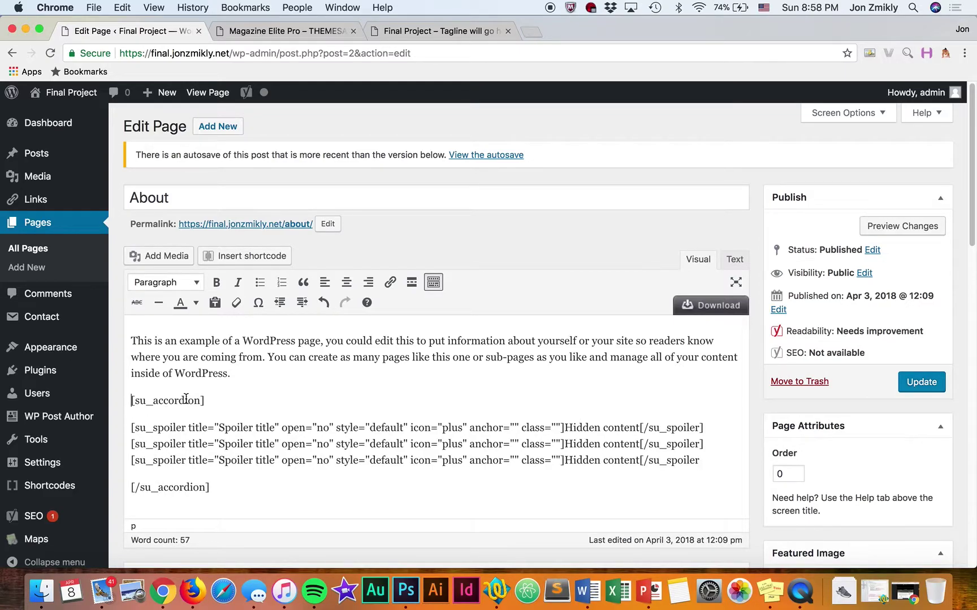
Examine the accordion's opening and closing tags and those of its first spoiler, undoing the accidental text move.
{"action": "left_click_drag", "start_coordinate": [208, 400], "coordinate": [119, 400]}
{"action": "left_click_drag", "start_coordinate": [212, 489], "coordinate": [127, 490]}
{"action": "left_click", "coordinate": [141, 492]}
{"action": "left_click_drag", "start_coordinate": [130, 427], "coordinate": [563, 424]}
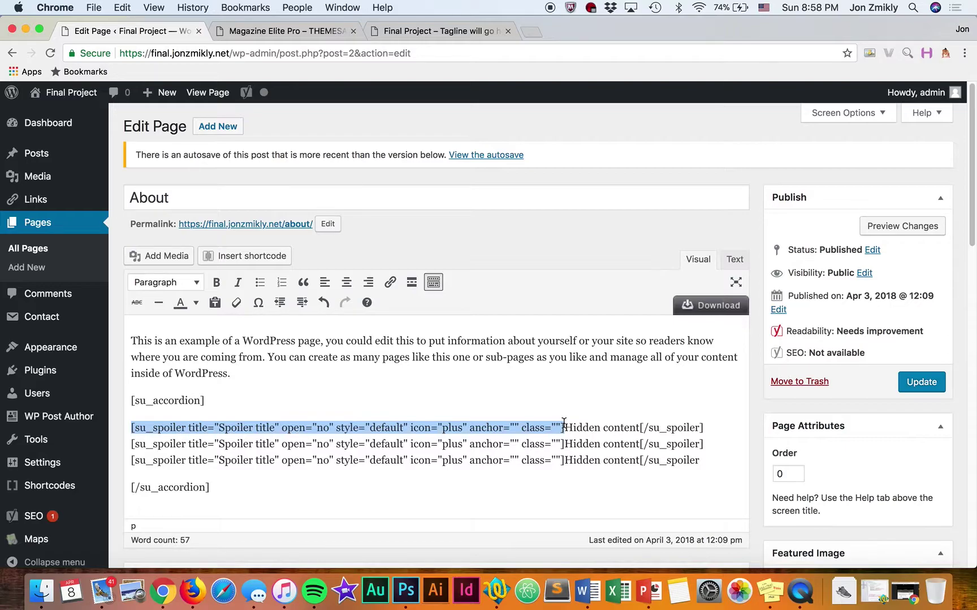
{"action": "left_click_drag", "start_coordinate": [639, 428], "coordinate": [709, 427]}
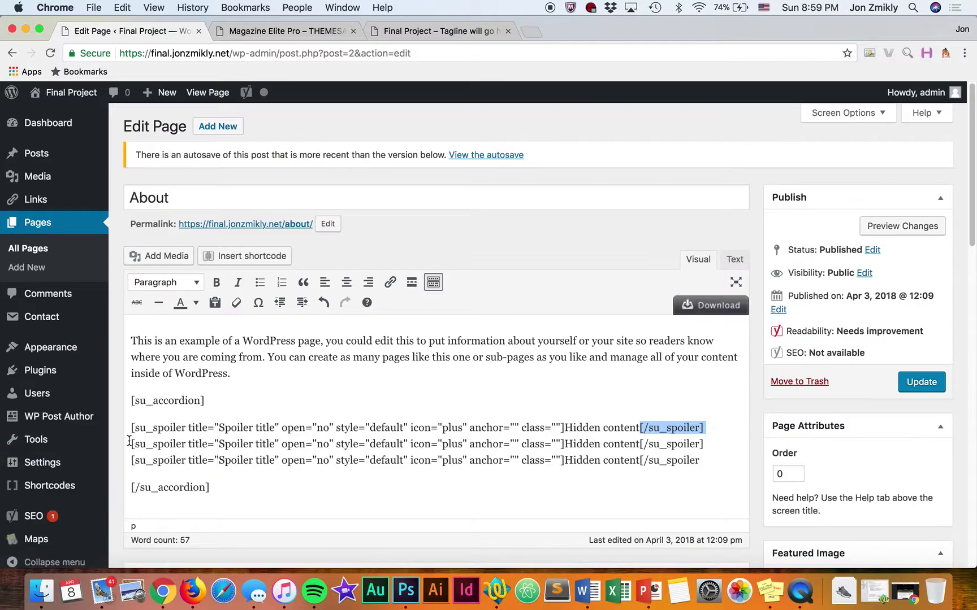
{"action": "left_click_drag", "start_coordinate": [131, 444], "coordinate": [476, 427]}
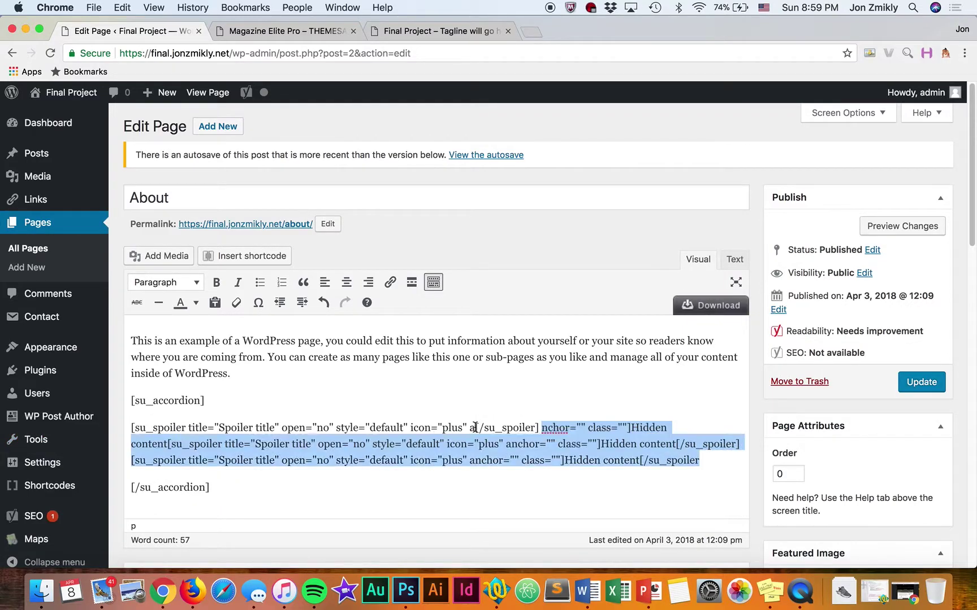
{"action": "key", "text": "super+z"}
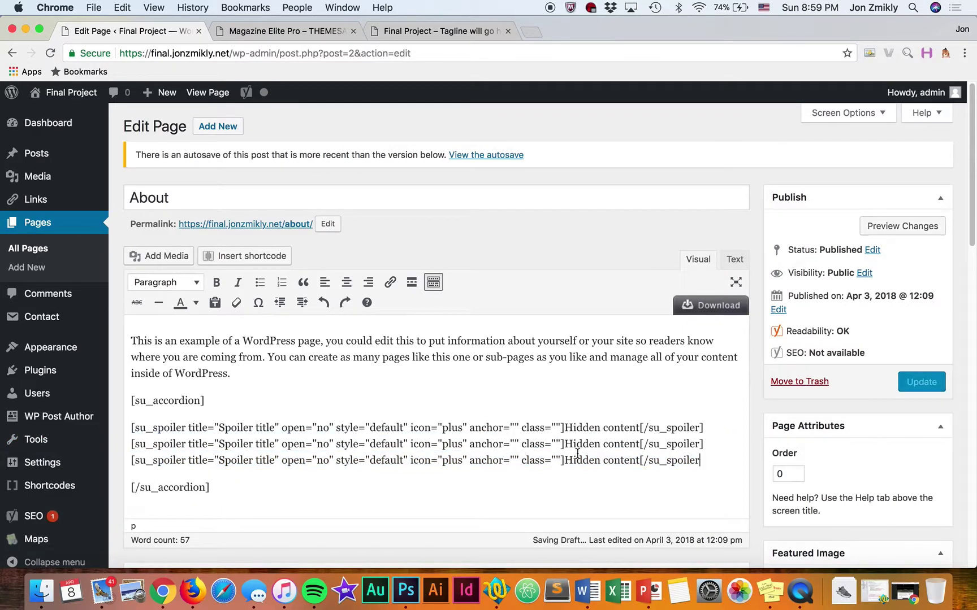
Update the About page and open it on the live Final Project site at the accordion.
{"action": "left_click", "coordinate": [931, 384]}
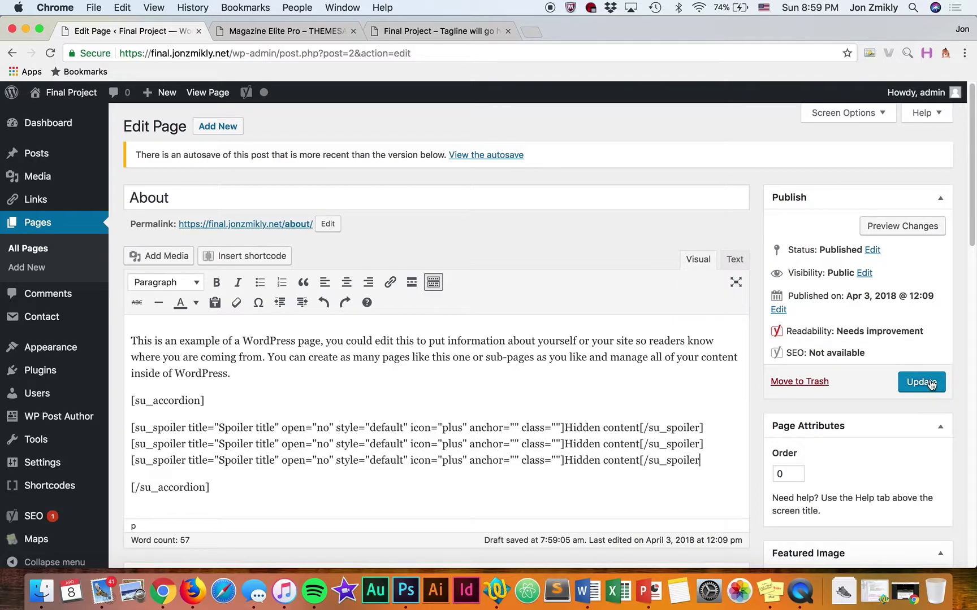
{"action": "left_click", "coordinate": [286, 35]}
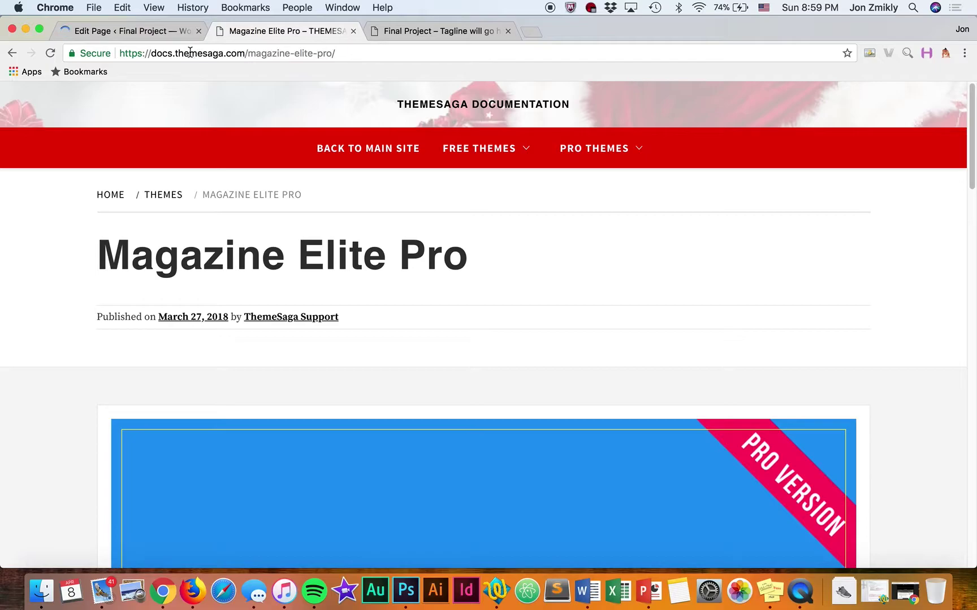
{"action": "left_click", "coordinate": [12, 53]}
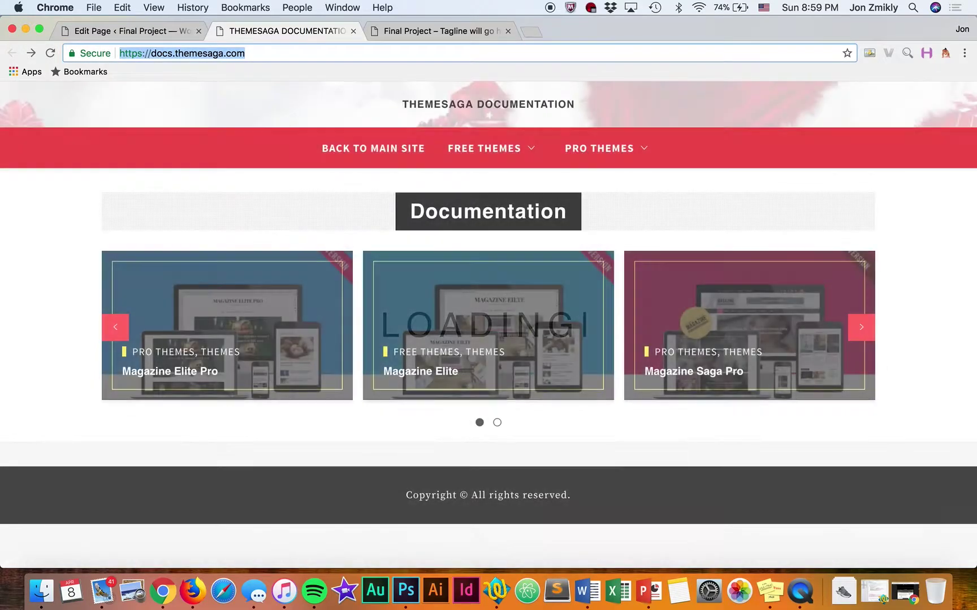
{"action": "left_click", "coordinate": [149, 54]}
{"action": "type", "text": "facebook"}
{"action": "left_click", "coordinate": [455, 23]}
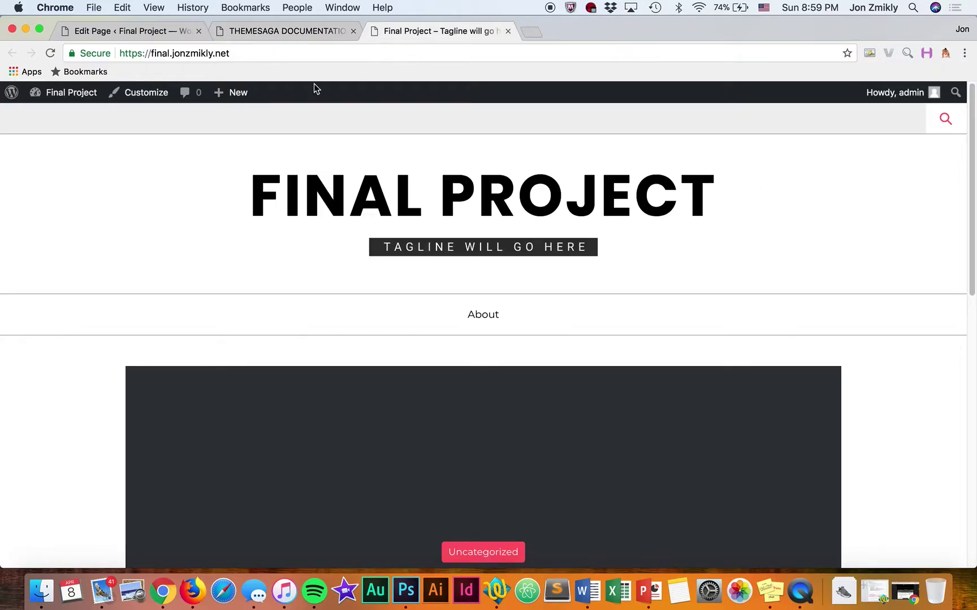
{"action": "left_click", "coordinate": [484, 331]}
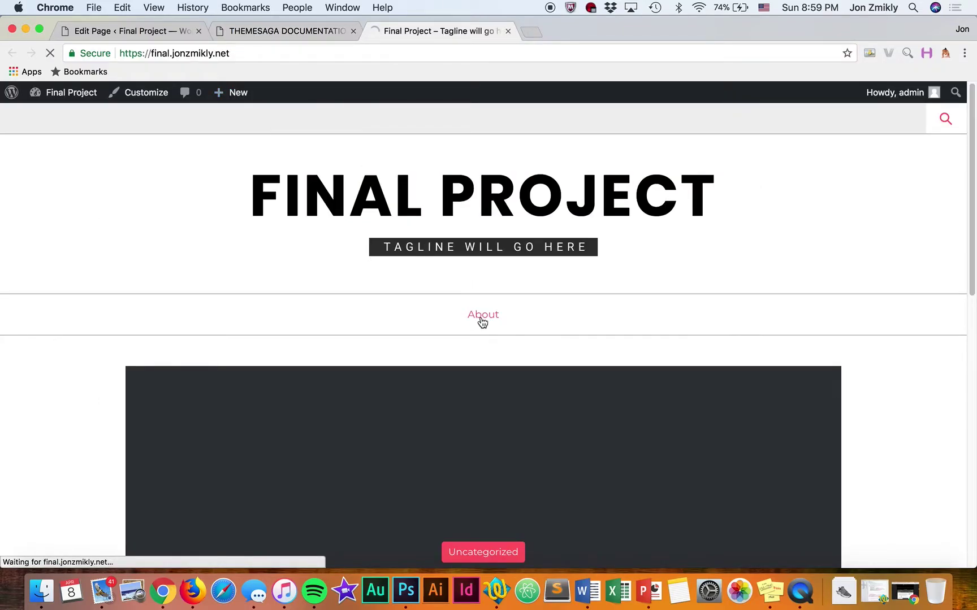
{"action": "scroll", "coordinate": [293, 394], "scroll_direction": "down", "scroll_amount": 2}
{"action": "scroll", "coordinate": [293, 394], "scroll_direction": "down", "scroll_amount": 3}
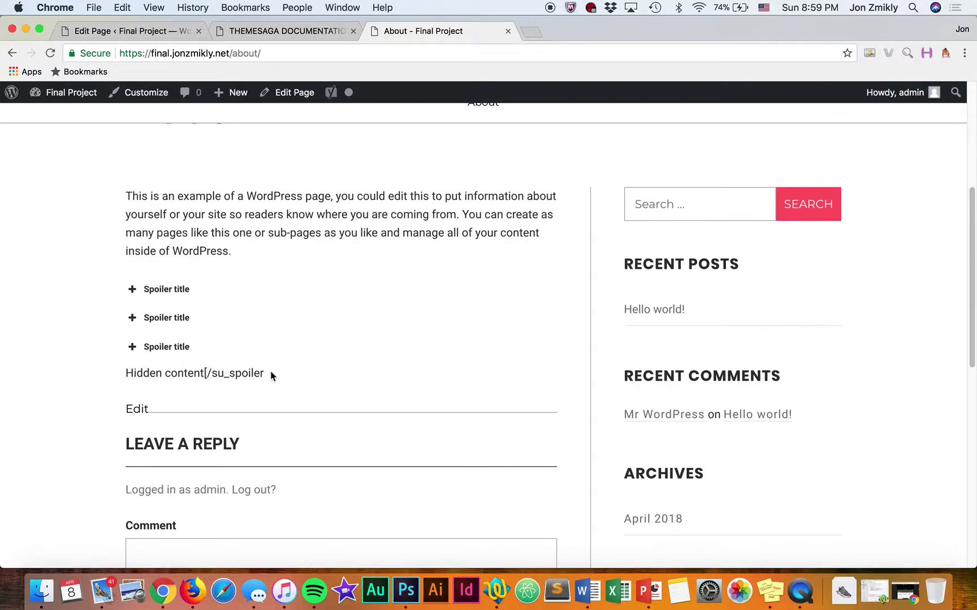
Test the accordion on the live About page by toggling each of its three spoilers.
{"action": "left_click", "coordinate": [164, 291]}
{"action": "left_click", "coordinate": [163, 291]}
{"action": "left_click", "coordinate": [161, 320]}
{"action": "left_click", "coordinate": [161, 319]}
{"action": "left_click", "coordinate": [161, 344]}
{"action": "left_click", "coordinate": [161, 345]}
Return to the About page editor and add the missing "]" to the third spoiler's closing tag.
{"action": "left_click", "coordinate": [135, 26]}
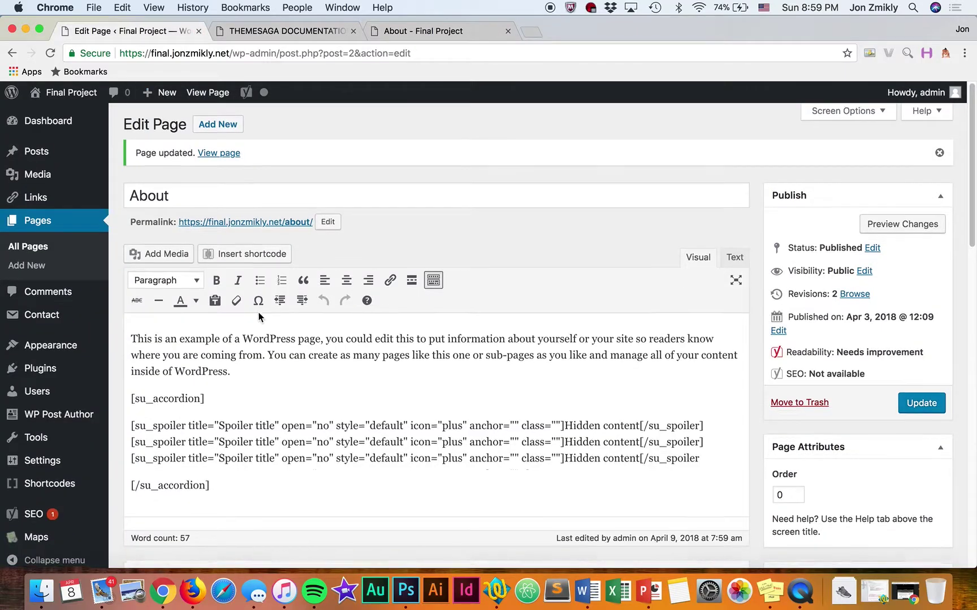
{"action": "scroll", "coordinate": [228, 390], "scroll_direction": "down", "scroll_amount": 2}
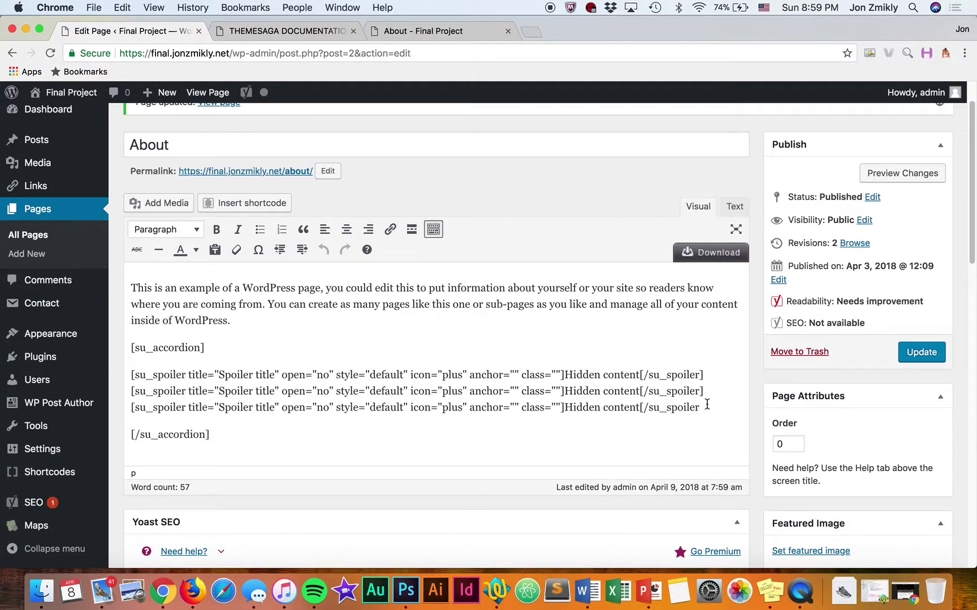
{"action": "type", "text": "]"}
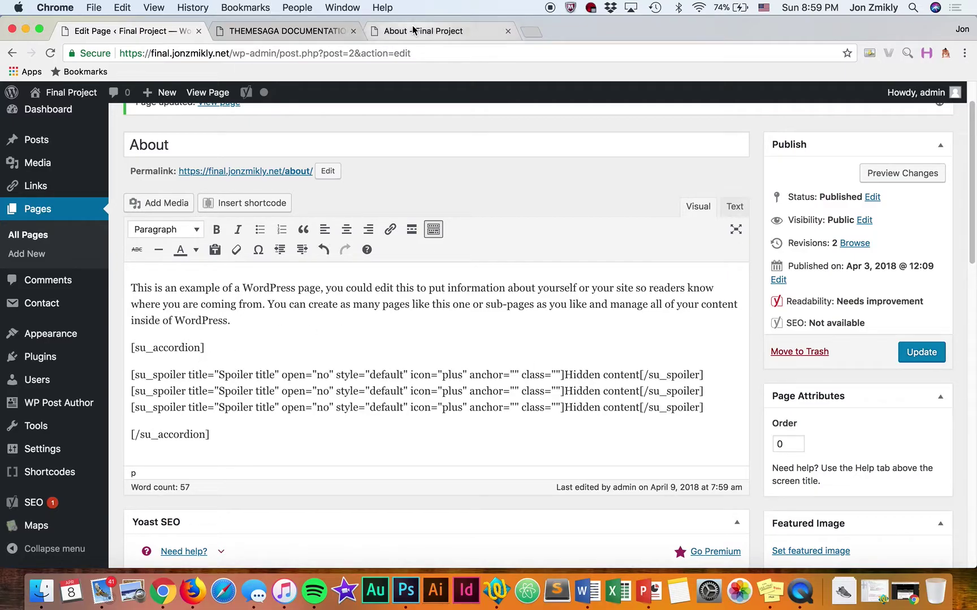
Close the ThemeSaga documentation page, glance at the live About page and return to the page editor.
{"action": "left_click_drag", "start_coordinate": [420, 31], "coordinate": [298, 31]}
{"action": "left_click", "coordinate": [508, 31]}
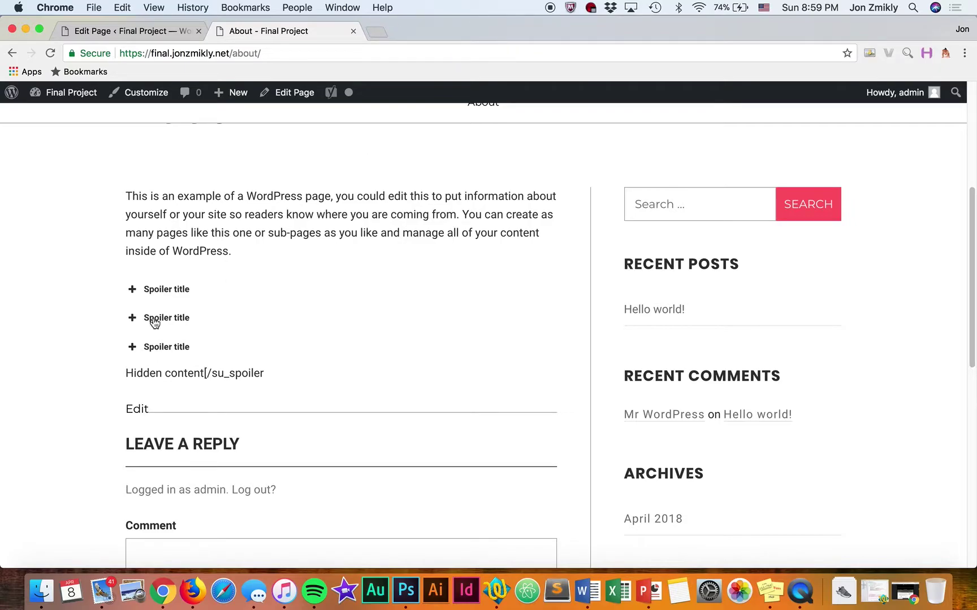
{"action": "left_click", "coordinate": [135, 32]}
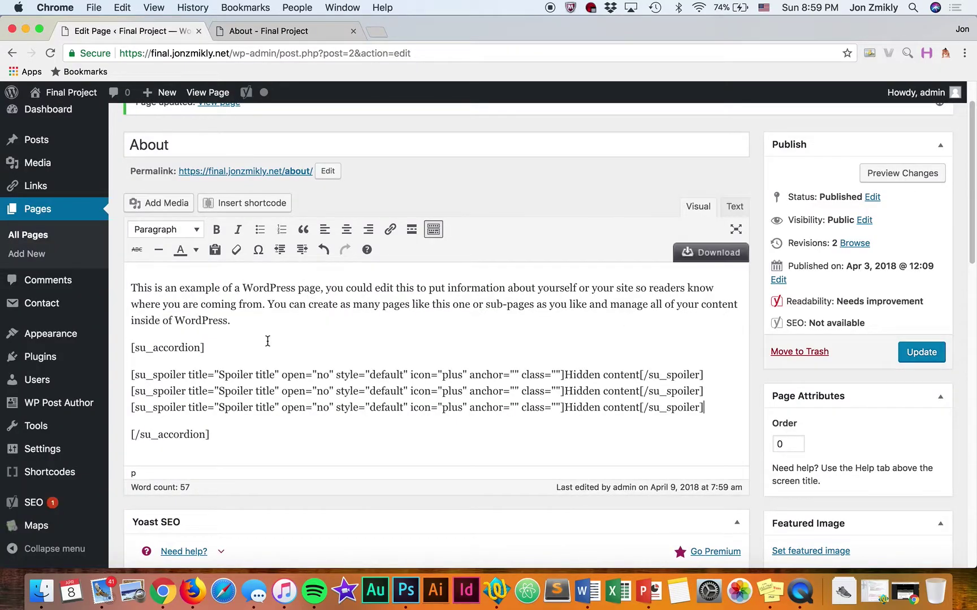
Set the first spoiler's title to "Question 1" and replace its hidden content with "Answer 1".
{"action": "left_click_drag", "start_coordinate": [219, 375], "coordinate": [270, 374]}
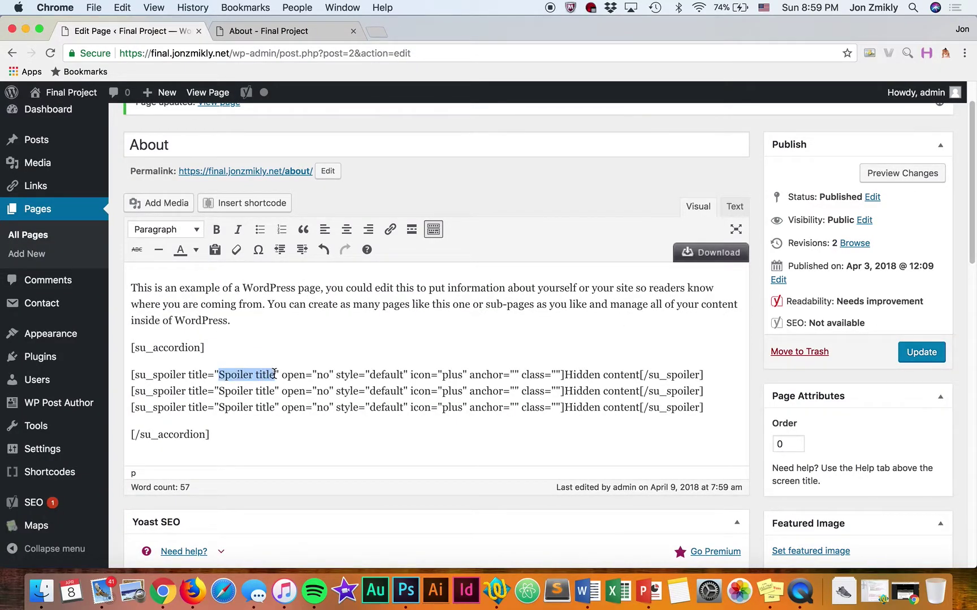
{"action": "type", "text": "Quiostion"}
{"action": "key", "text": "BackSpace"}
{"action": "key", "text": "BackSpace"}
{"action": "key", "text": "BackSpace"}
{"action": "key", "text": "BackSpace"}
{"action": "key", "text": "BackSpace"}
{"action": "key", "text": "BackSpace"}
{"action": "key", "text": "BackSpace"}
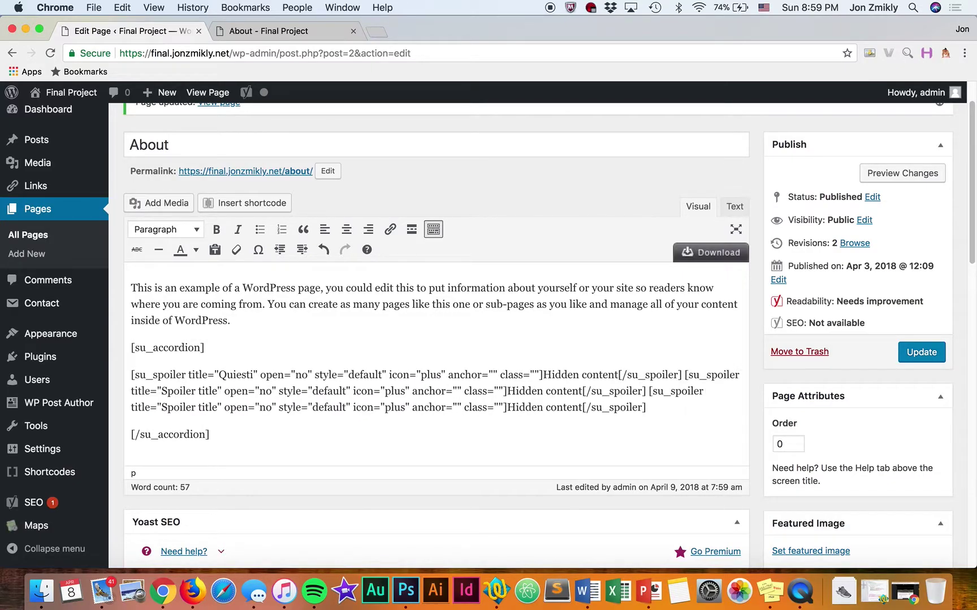
{"action": "type", "text": "estion"}
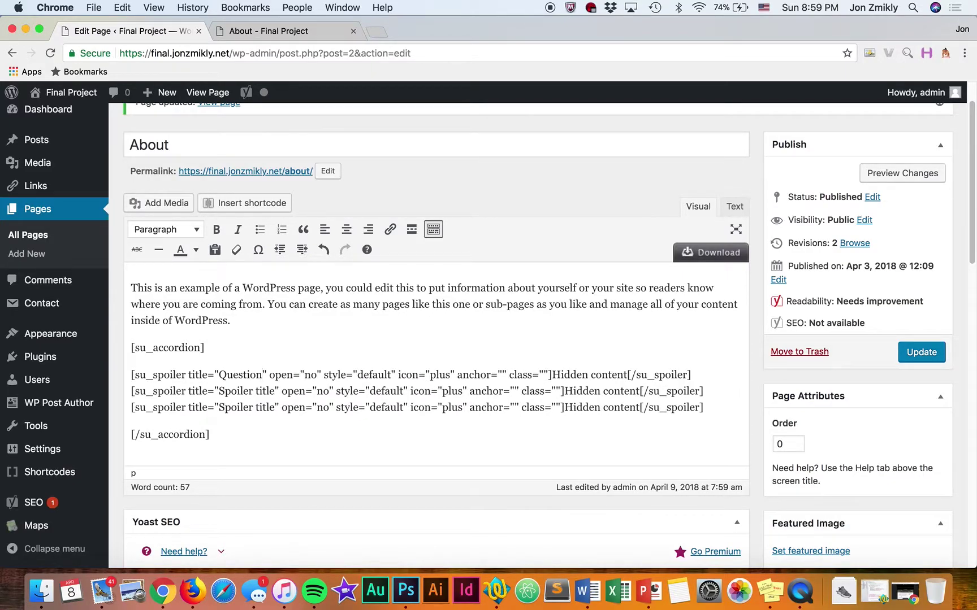
{"action": "type", "text": " 1"}
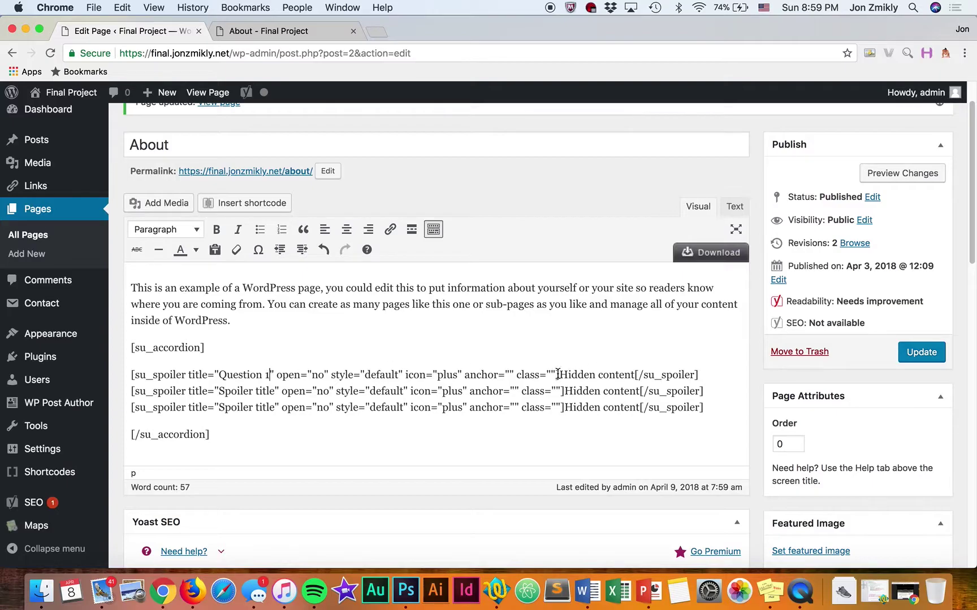
{"action": "left_click_drag", "start_coordinate": [561, 375], "coordinate": [633, 373]}
{"action": "type", "text": "Answer 1"}
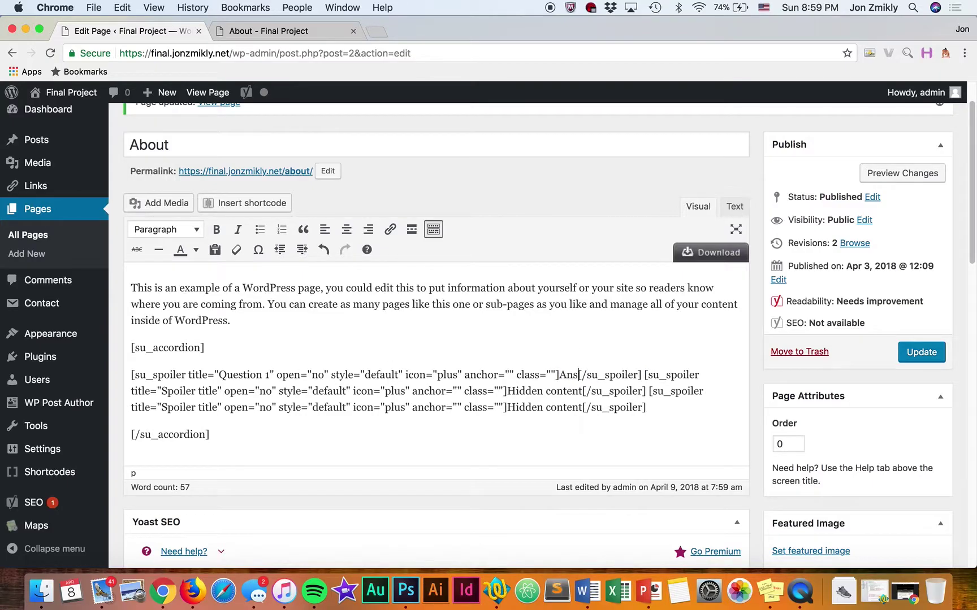
Update the About page and reload its live version to check the edited accordion.
{"action": "left_click", "coordinate": [917, 355]}
{"action": "left_click", "coordinate": [264, 31]}
{"action": "key", "text": "super+l"}
{"action": "key", "text": "Return"}
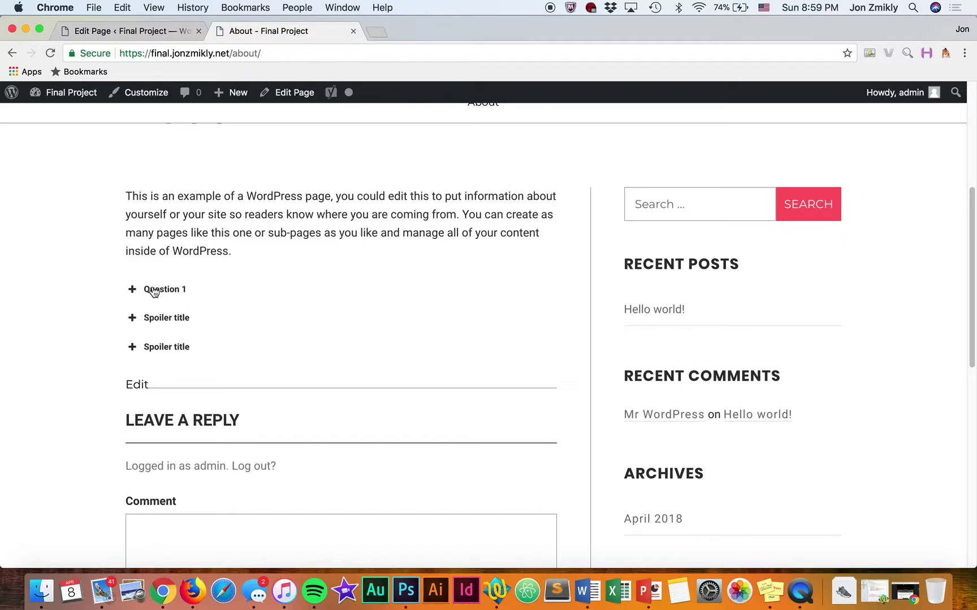
Toggle the Question 1 item on the live About page, locate its open attribute in the editor, and reload the live page.
{"action": "left_click", "coordinate": [154, 291]}
{"action": "double_click", "coordinate": [154, 290]}
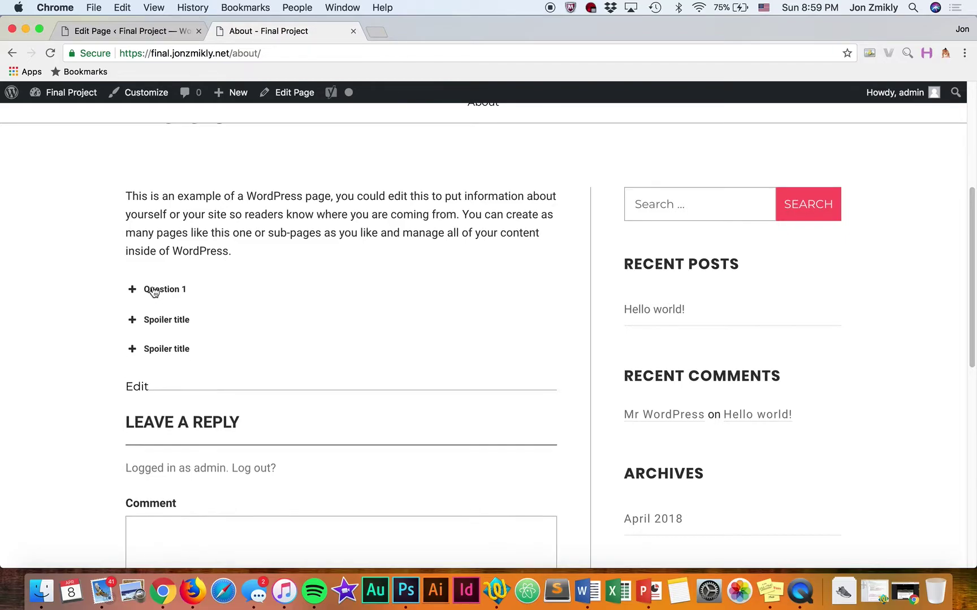
{"action": "left_click", "coordinate": [124, 31]}
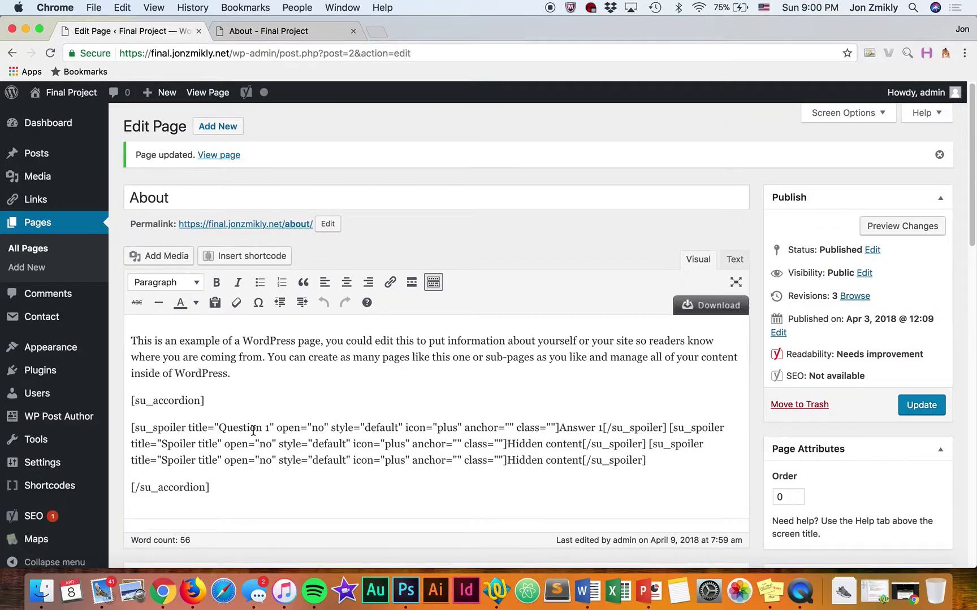
{"action": "left_click_drag", "start_coordinate": [312, 425], "coordinate": [322, 425]}
{"action": "left_click", "coordinate": [249, 34]}
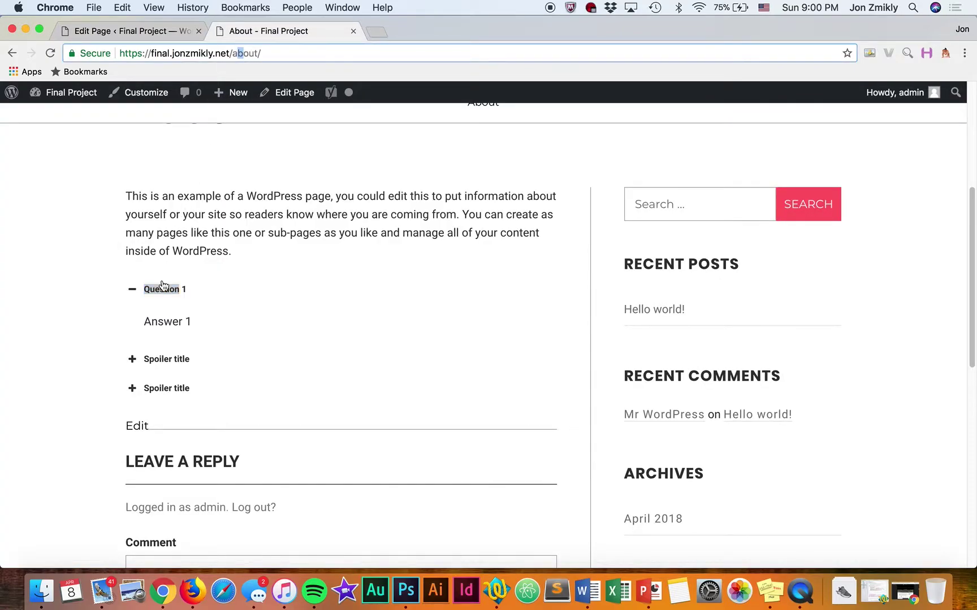
{"action": "left_click", "coordinate": [239, 56]}
{"action": "key", "text": "Return"}
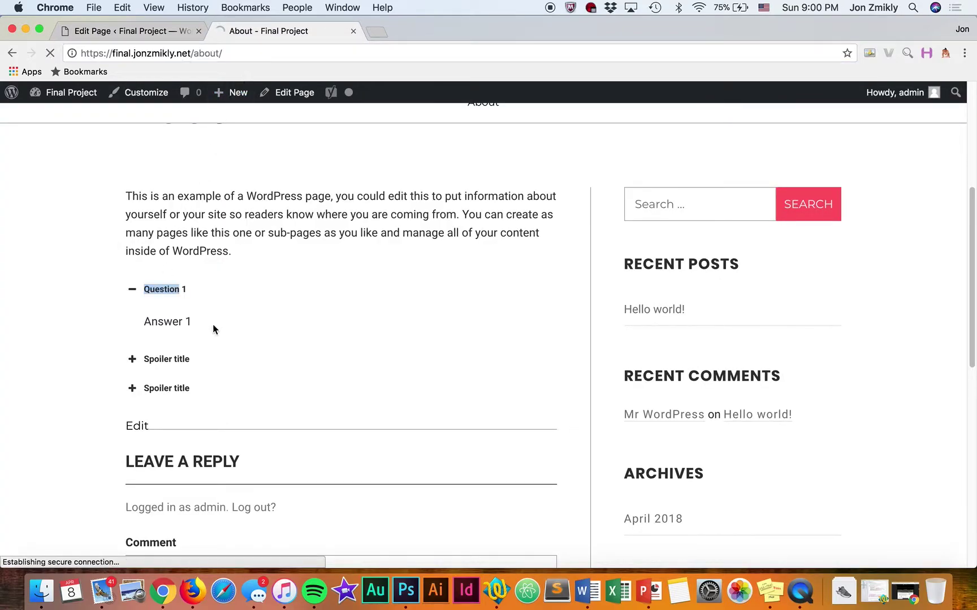
{"action": "left_click", "coordinate": [153, 291]}
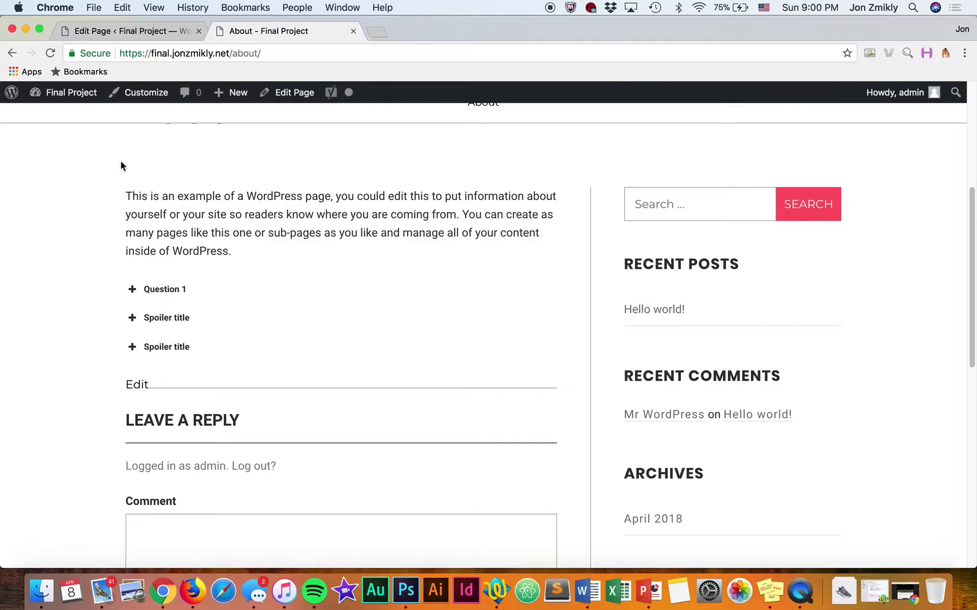
Set the first spoiler's open attribute to "yes" in the About page editor and update the page.
{"action": "left_click", "coordinate": [131, 32]}
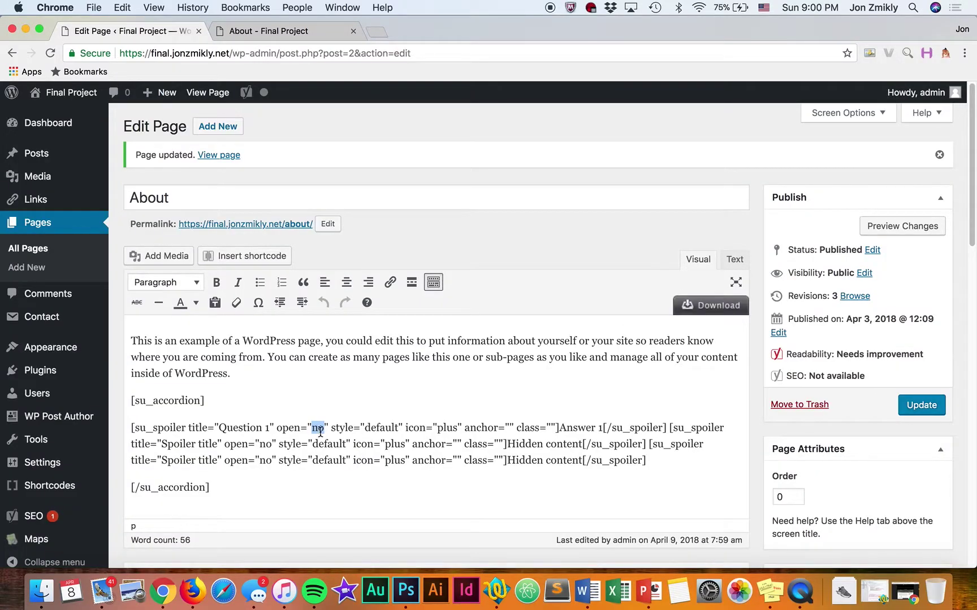
{"action": "type", "text": "yes"}
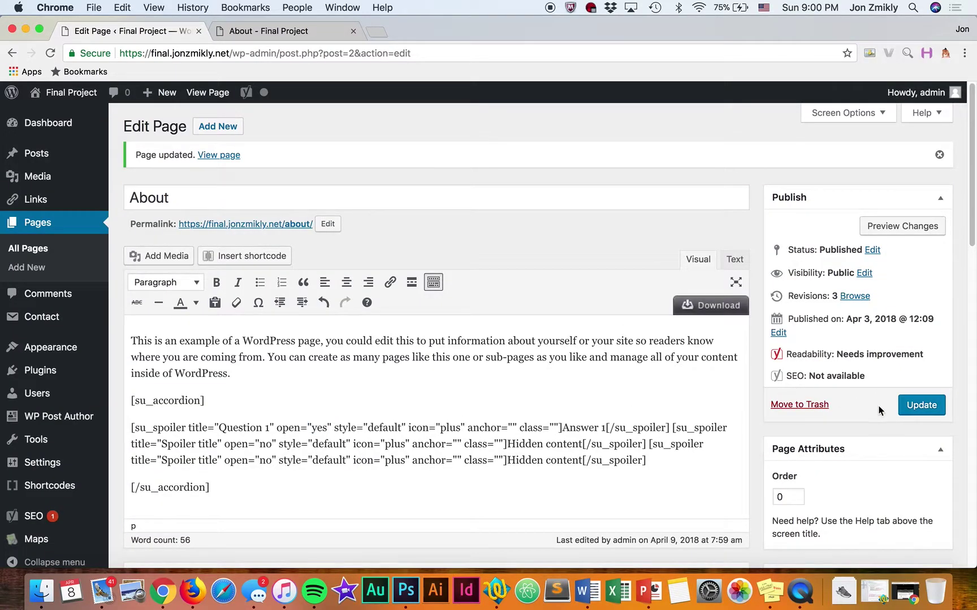
{"action": "left_click", "coordinate": [911, 408]}
Reload the live About page and check whether the Question 1 answer is expanded by default.
{"action": "left_click", "coordinate": [276, 31]}
{"action": "left_click", "coordinate": [257, 53]}
{"action": "key", "text": "Return"}
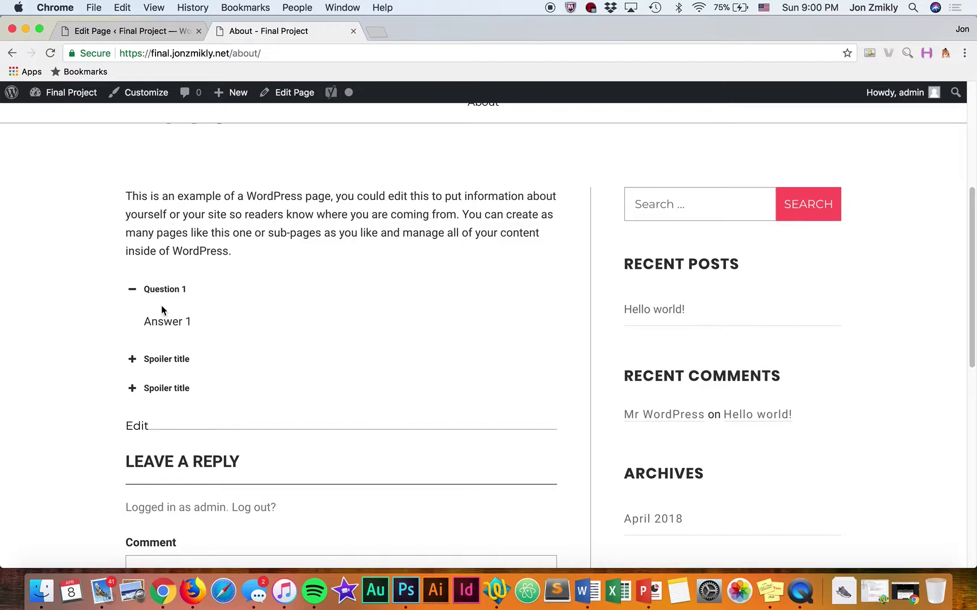
{"action": "left_click_drag", "start_coordinate": [145, 321], "coordinate": [201, 322]}
{"action": "left_click", "coordinate": [206, 323]}
{"action": "left_click", "coordinate": [204, 323]}
Look over the live About page down to its comment form and return to the page editor.
{"action": "left_click", "coordinate": [159, 33]}
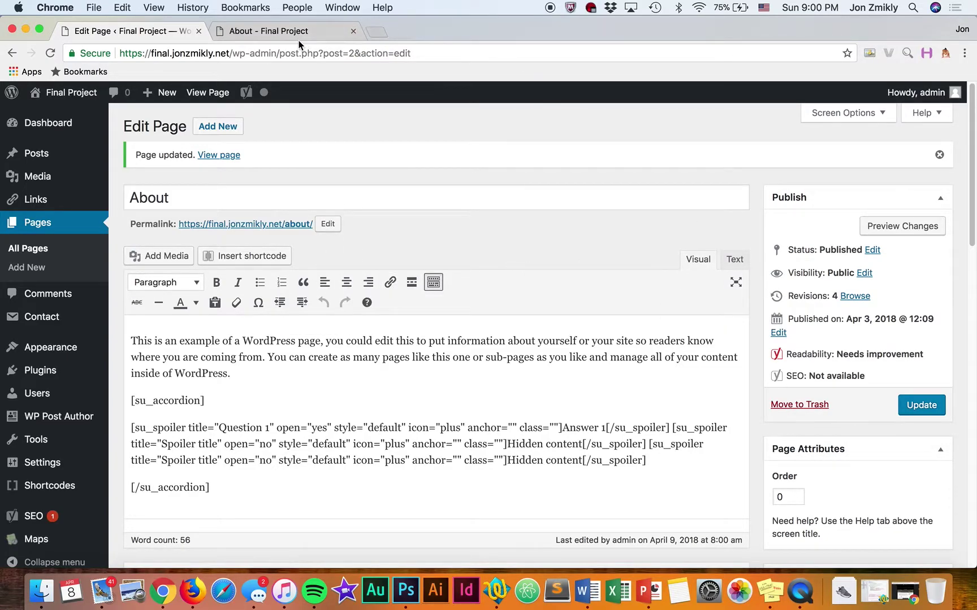
{"action": "left_click", "coordinate": [282, 39]}
{"action": "scroll", "coordinate": [207, 386], "scroll_direction": "down", "scroll_amount": 3}
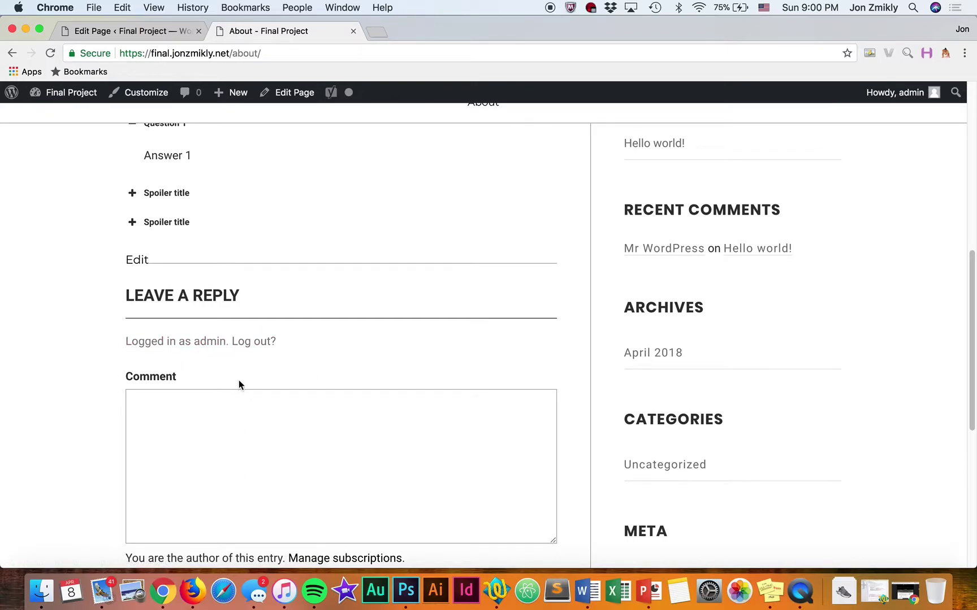
{"action": "scroll", "coordinate": [229, 445], "scroll_direction": "down", "scroll_amount": 3}
{"action": "scroll", "coordinate": [229, 445], "scroll_direction": "up", "scroll_amount": 15}
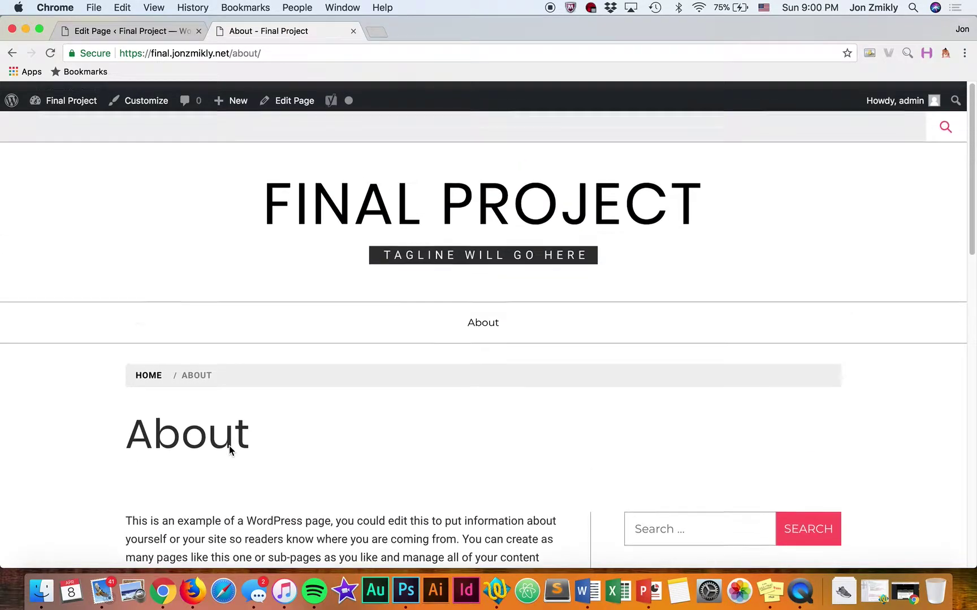
{"action": "scroll", "coordinate": [229, 446], "scroll_direction": "down", "scroll_amount": 5}
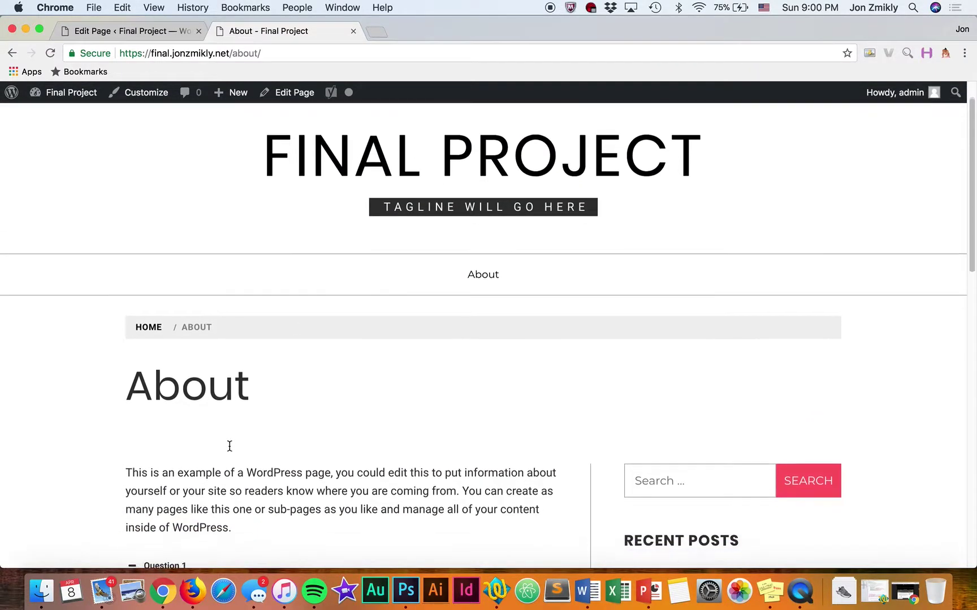
{"action": "scroll", "coordinate": [127, 474], "scroll_direction": "down", "scroll_amount": 6}
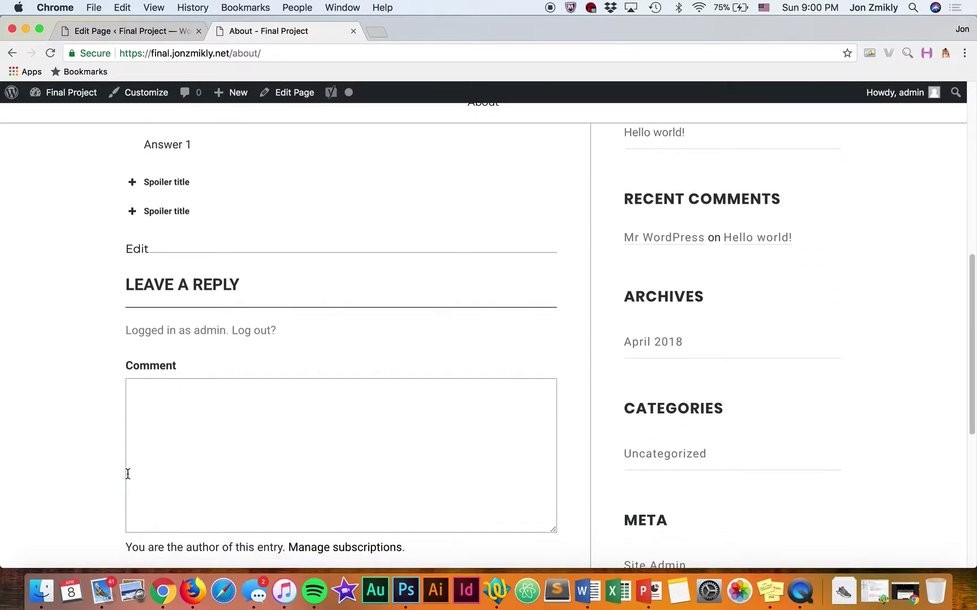
{"action": "scroll", "coordinate": [107, 484], "scroll_direction": "up", "scroll_amount": 8}
{"action": "left_click", "coordinate": [133, 30]}
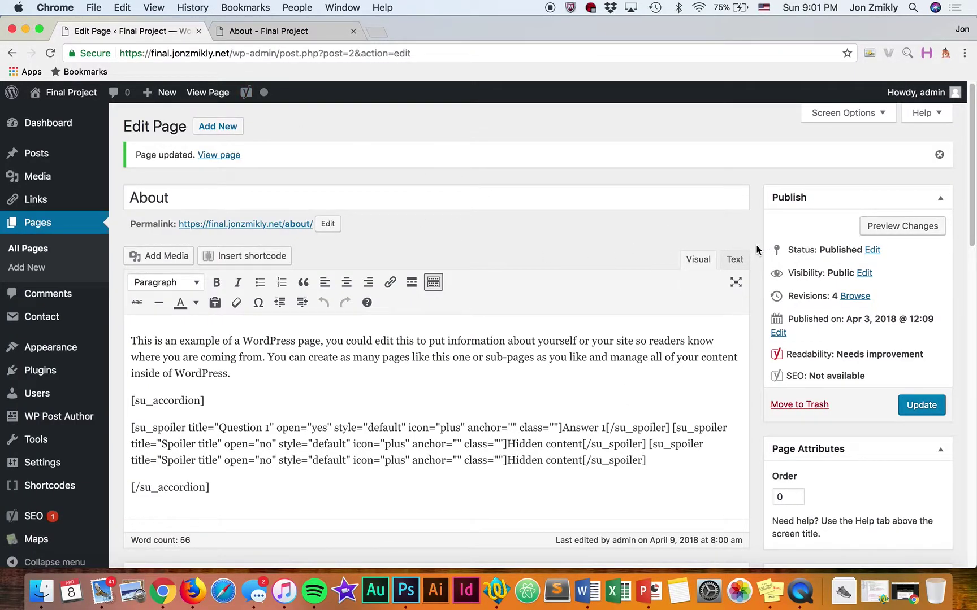
Show the Revisions, Custom Fields, Discussion, Comments, Slug and Author boxes through the page editor's Screen Options.
{"action": "left_click", "coordinate": [847, 117]}
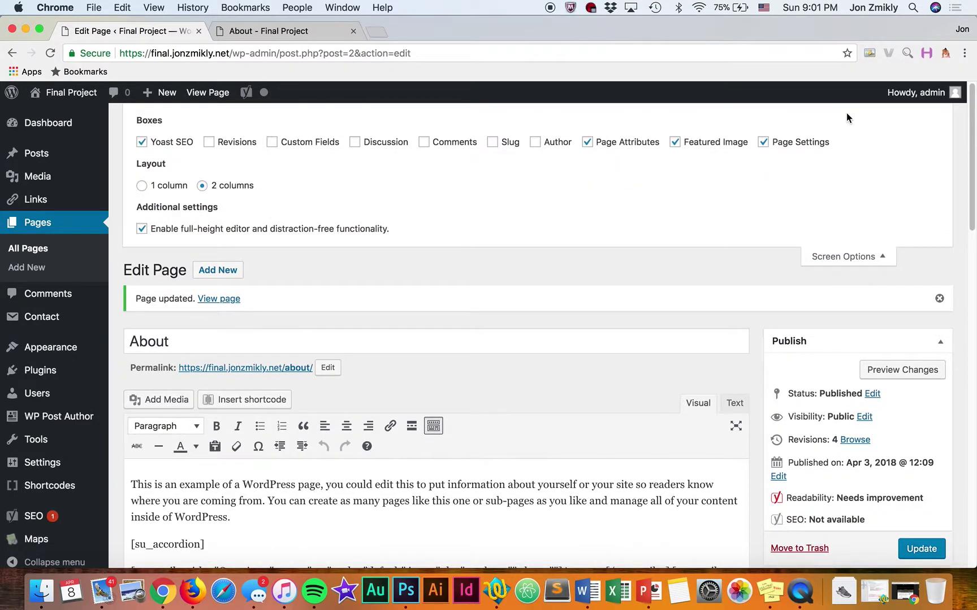
{"action": "left_click", "coordinate": [219, 145]}
{"action": "left_click", "coordinate": [271, 142]}
{"action": "left_click", "coordinate": [354, 142]}
{"action": "left_click", "coordinate": [423, 142]}
{"action": "left_click", "coordinate": [492, 143]}
{"action": "left_click", "coordinate": [535, 142]}
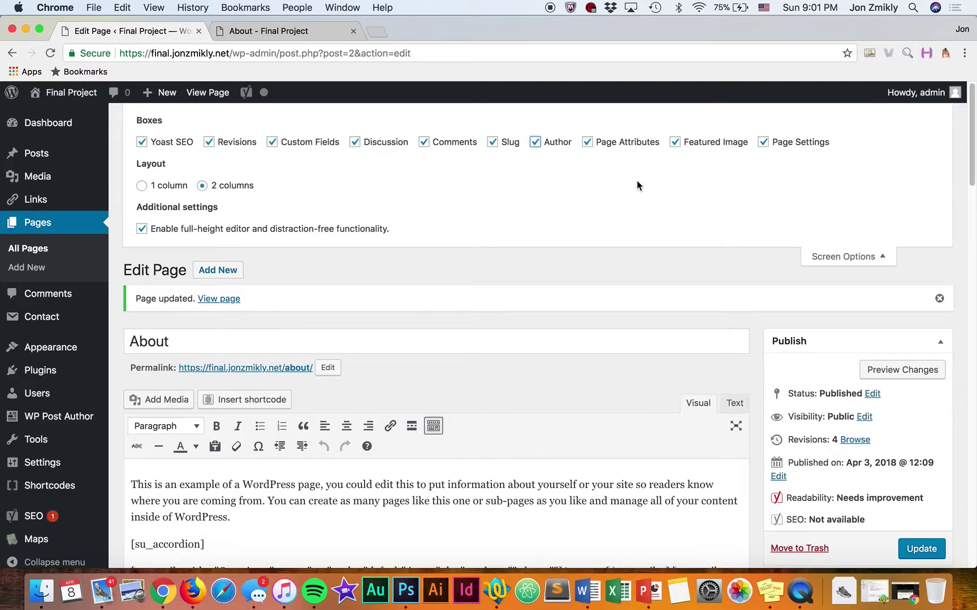
Disable comments as well as trackbacks and pingbacks in the About page's Discussion settings and update the page.
{"action": "scroll", "coordinate": [763, 415], "scroll_direction": "down", "scroll_amount": 10}
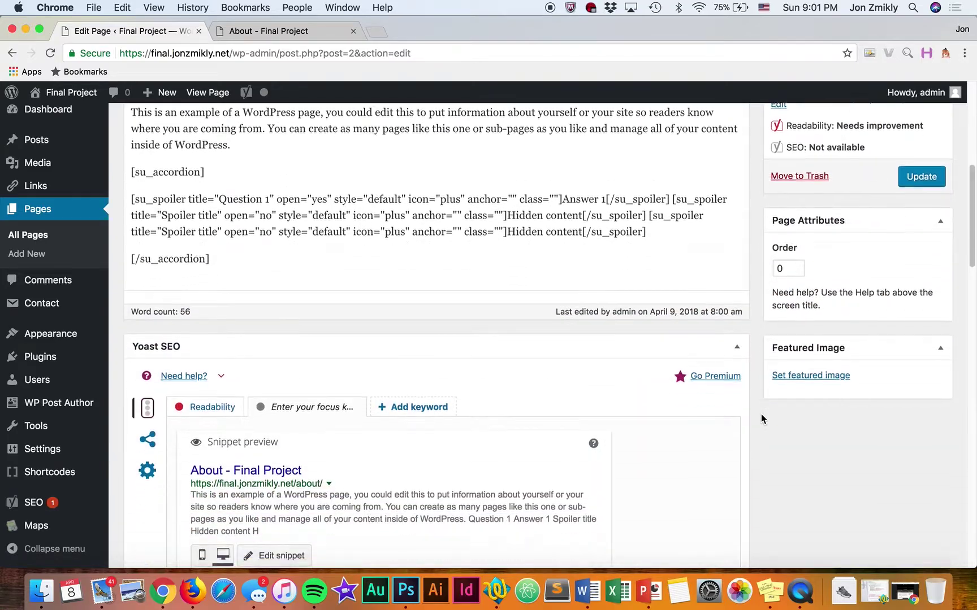
{"action": "scroll", "coordinate": [576, 454], "scroll_direction": "down", "scroll_amount": 10}
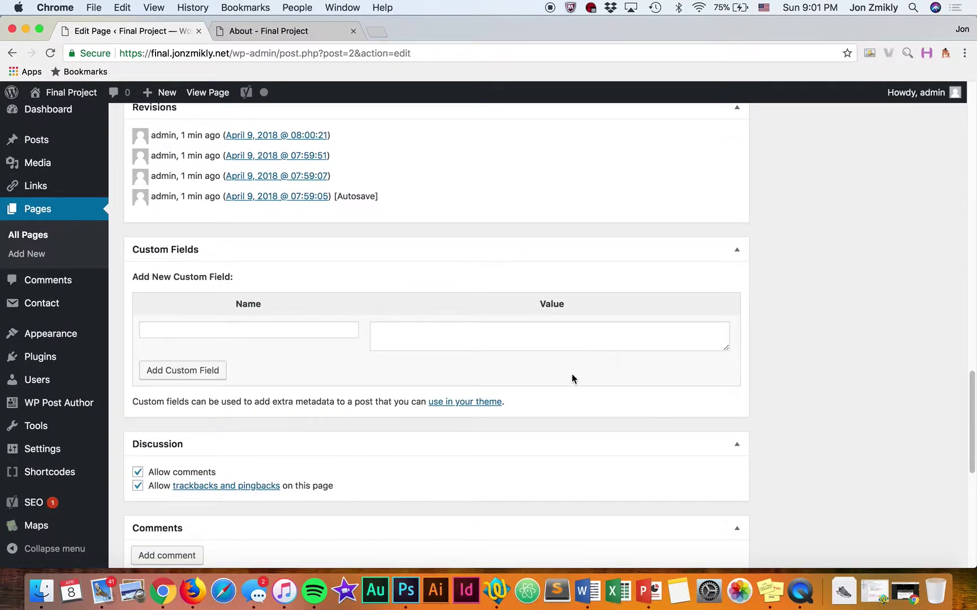
{"action": "scroll", "coordinate": [462, 464], "scroll_direction": "down", "scroll_amount": 3}
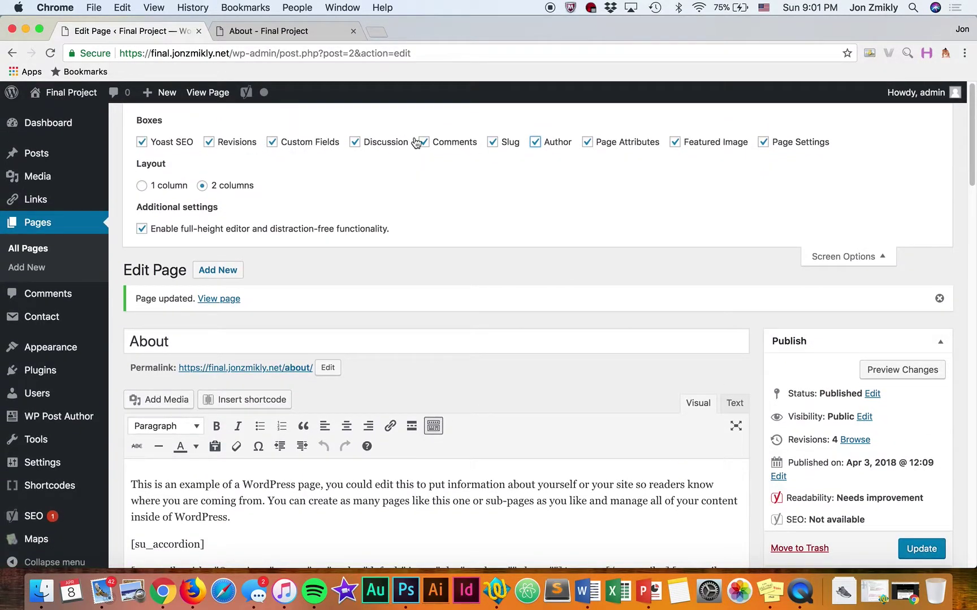
{"action": "scroll", "coordinate": [757, 371], "scroll_direction": "down", "scroll_amount": 15}
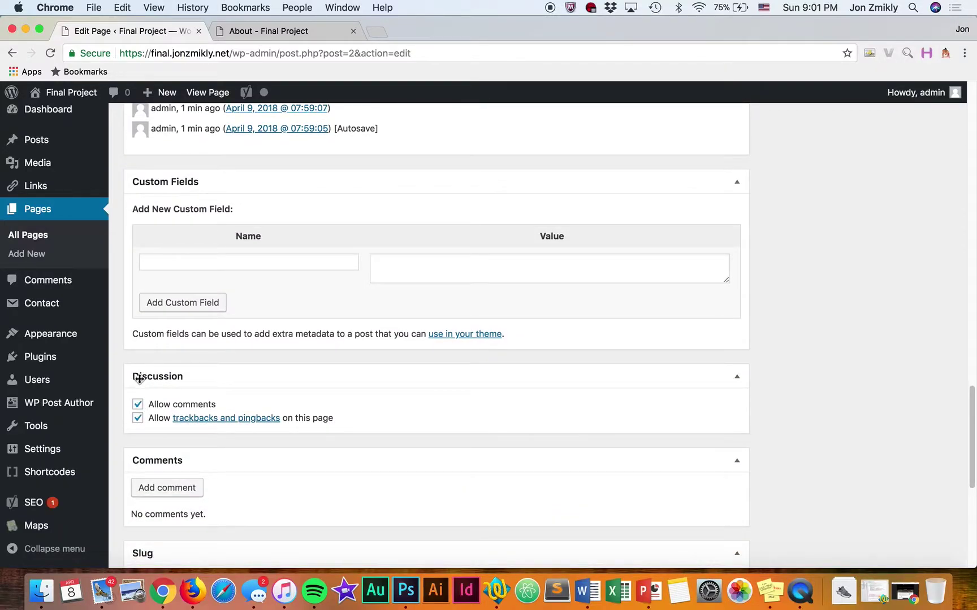
{"action": "left_click", "coordinate": [137, 406]}
{"action": "left_click", "coordinate": [137, 419]}
{"action": "scroll", "coordinate": [830, 356], "scroll_direction": "up", "scroll_amount": 20}
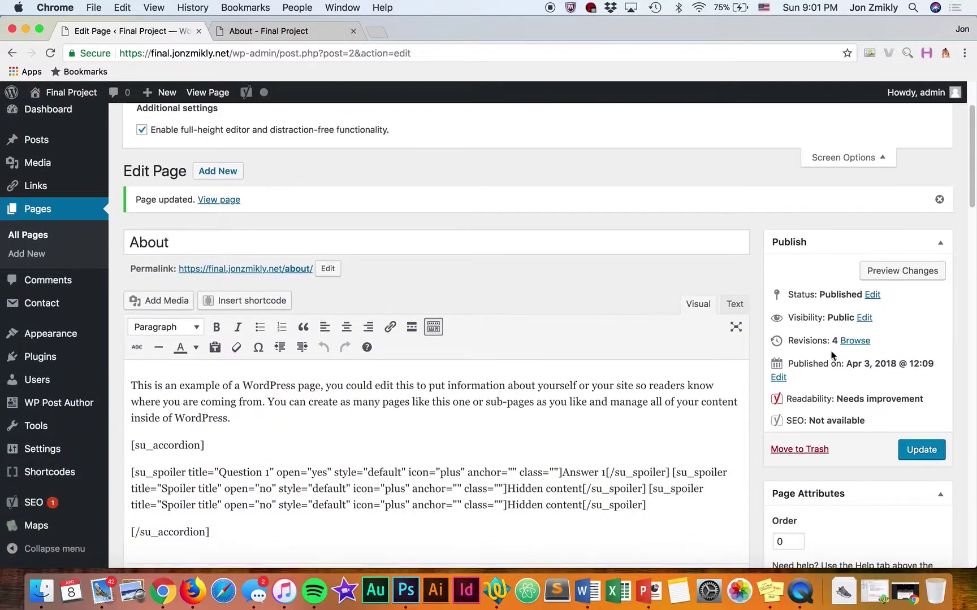
{"action": "left_click", "coordinate": [908, 448]}
Reload the live About page and check the area below the accordion for the comment form.
{"action": "left_click", "coordinate": [265, 30]}
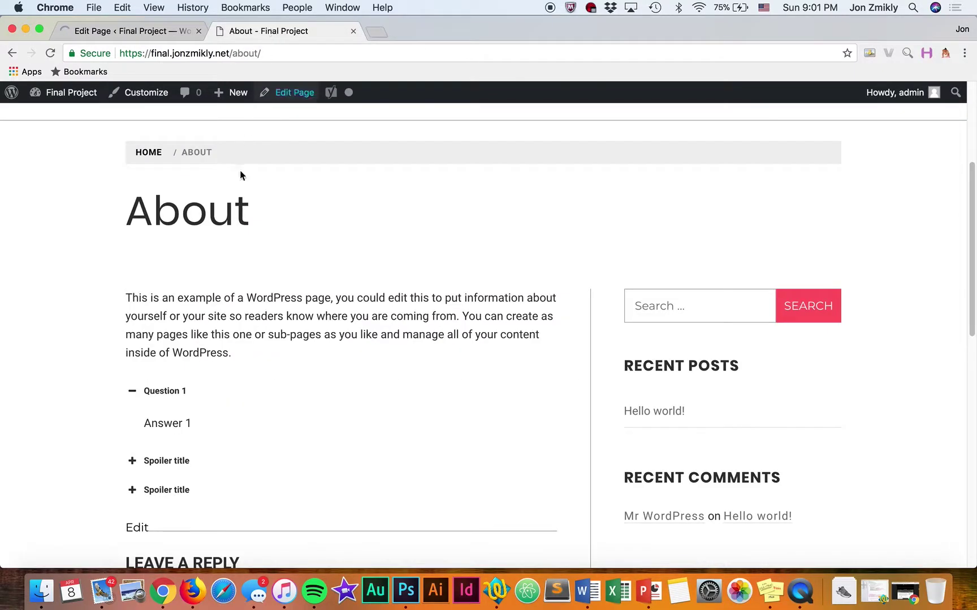
{"action": "scroll", "coordinate": [103, 422], "scroll_direction": "down", "scroll_amount": 10}
{"action": "scroll", "coordinate": [103, 423], "scroll_direction": "up", "scroll_amount": 5}
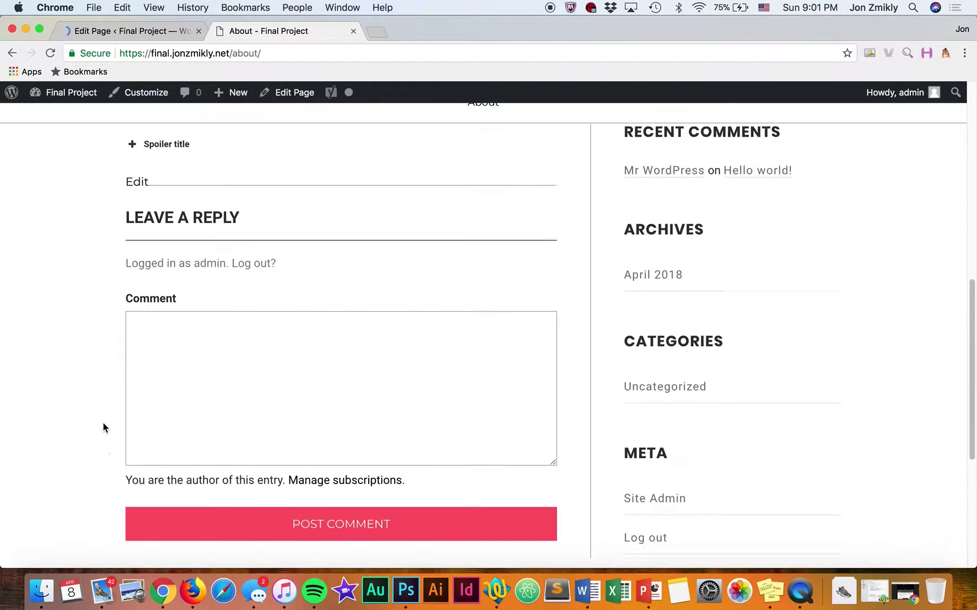
{"action": "scroll", "coordinate": [113, 353], "scroll_direction": "up", "scroll_amount": 7}
{"action": "left_click", "coordinate": [191, 54]}
{"action": "key", "text": "Return"}
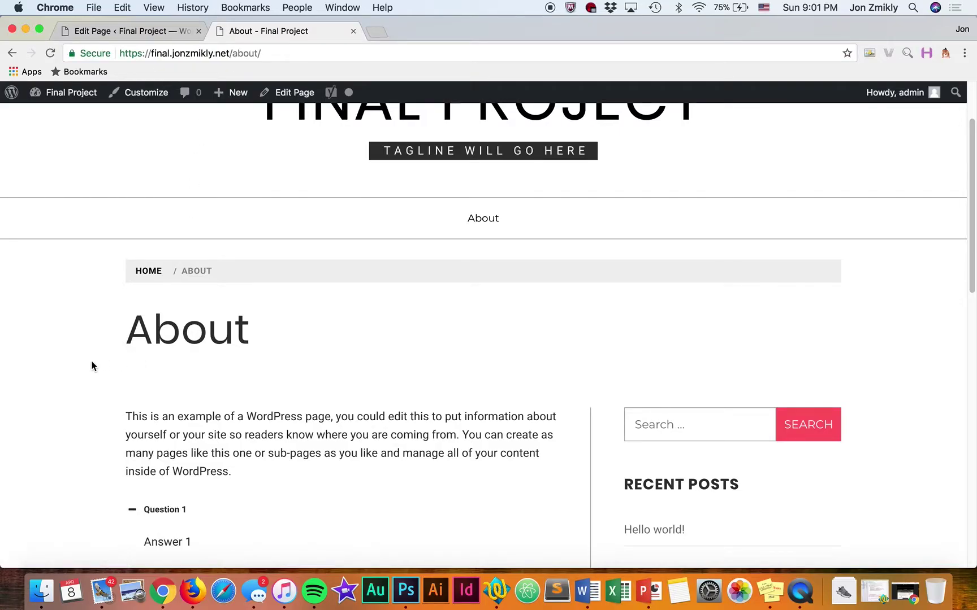
{"action": "scroll", "coordinate": [92, 362], "scroll_direction": "down", "scroll_amount": 15}
{"action": "scroll", "coordinate": [179, 357], "scroll_direction": "up", "scroll_amount": 4}
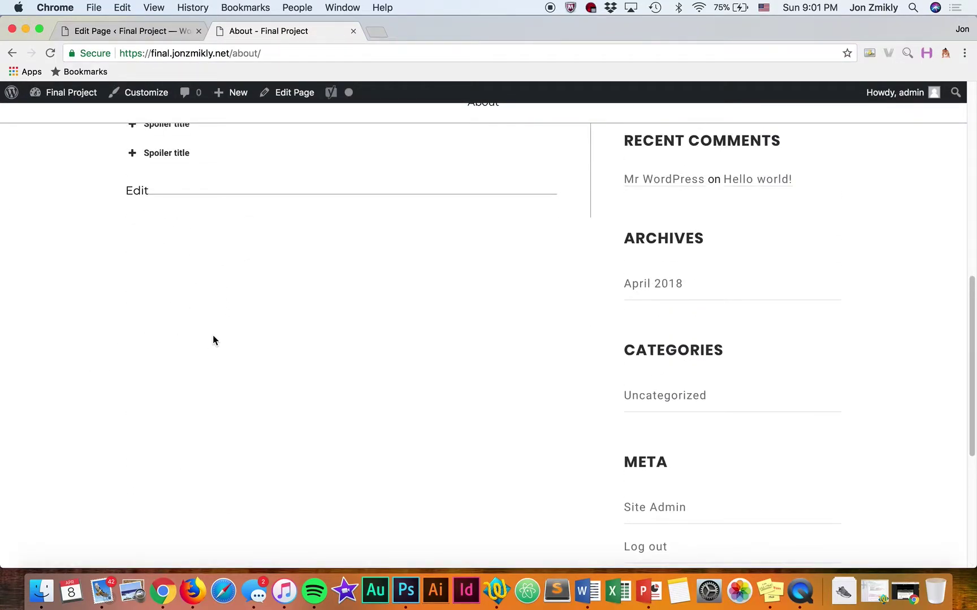
Return to the About page editor and review its boxes, from Revisions and Discussion to Page Attributes.
{"action": "left_click", "coordinate": [123, 33]}
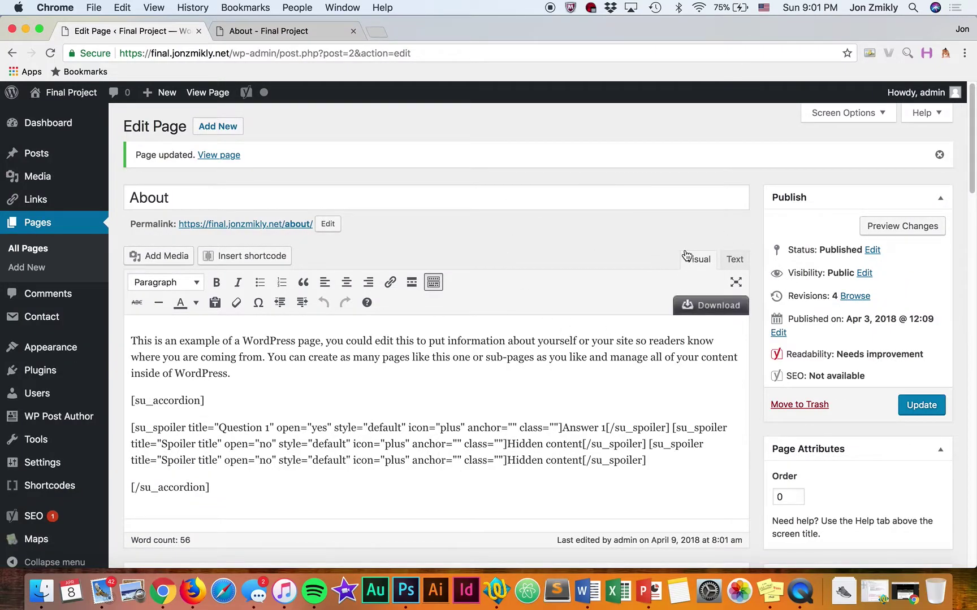
{"action": "scroll", "coordinate": [763, 395], "scroll_direction": "down", "scroll_amount": 5}
{"action": "scroll", "coordinate": [763, 394], "scroll_direction": "up", "scroll_amount": 5}
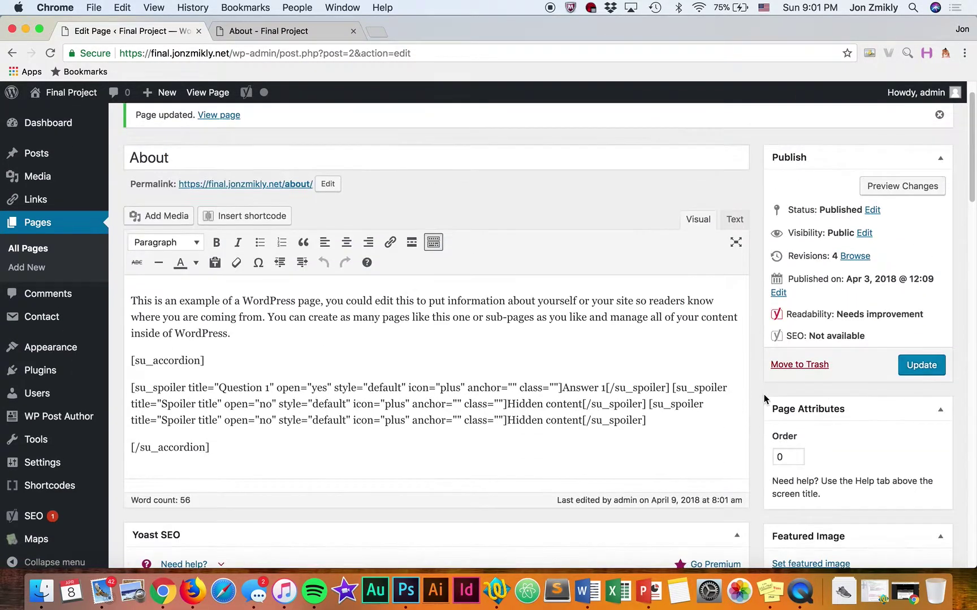
{"action": "scroll", "coordinate": [798, 394], "scroll_direction": "down", "scroll_amount": 12}
{"action": "scroll", "coordinate": [801, 299], "scroll_direction": "down", "scroll_amount": 10}
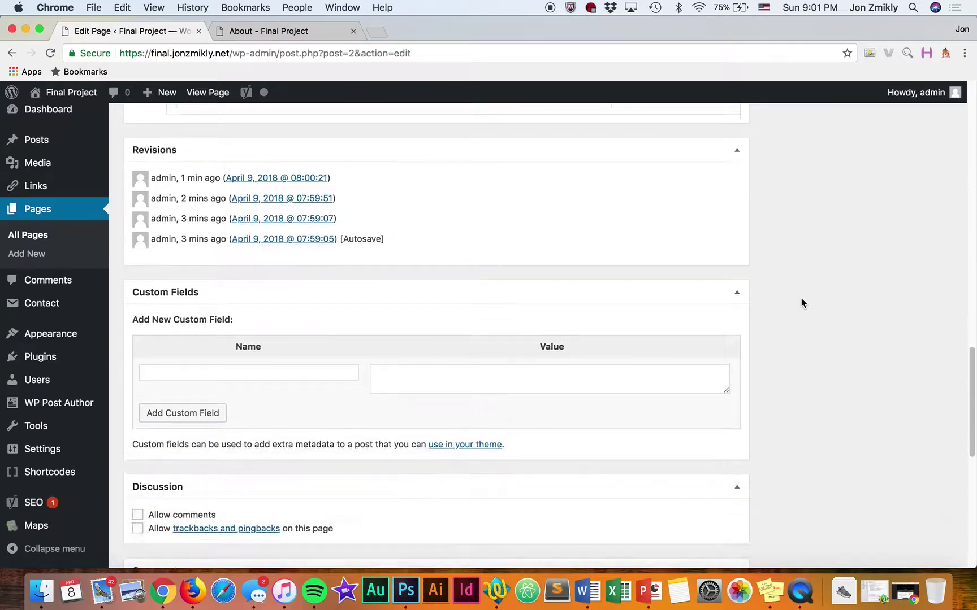
{"action": "scroll", "coordinate": [802, 299], "scroll_direction": "up", "scroll_amount": 10}
{"action": "scroll", "coordinate": [802, 298], "scroll_direction": "up", "scroll_amount": 10}
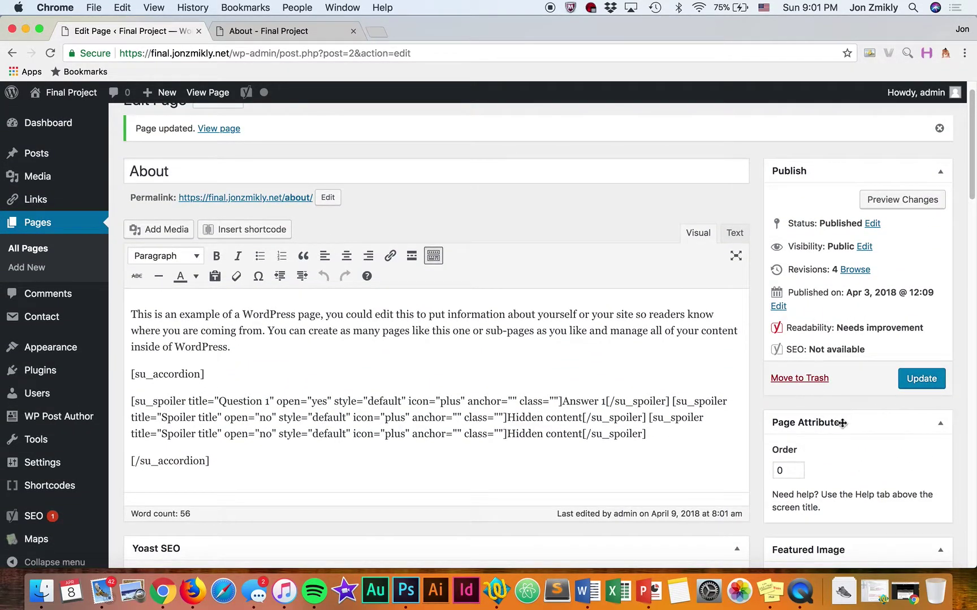
{"action": "scroll", "coordinate": [859, 424], "scroll_direction": "down", "scroll_amount": 3}
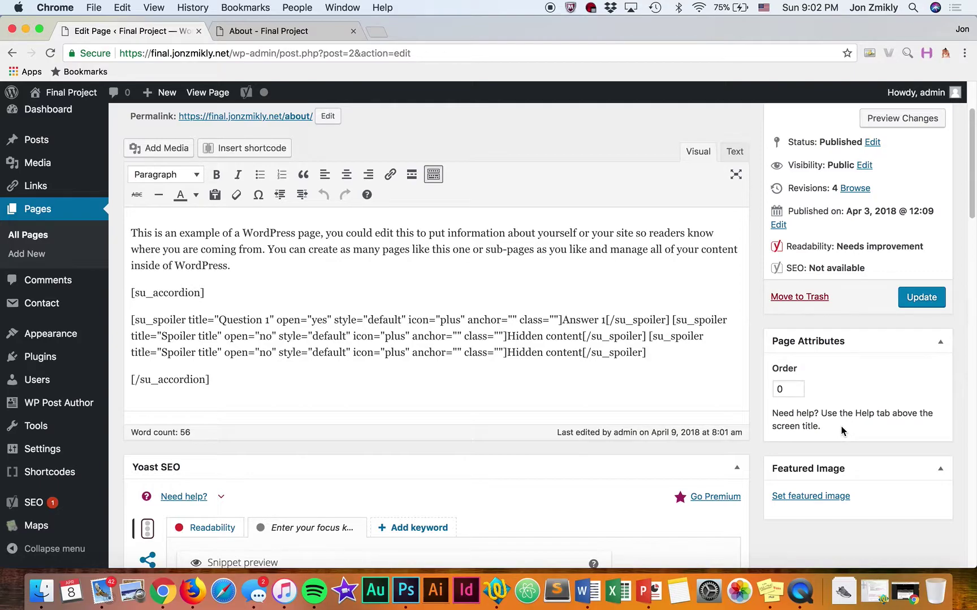
Review the live About page's content and sidebar, and return to the top of the page editor.
{"action": "left_click", "coordinate": [253, 39]}
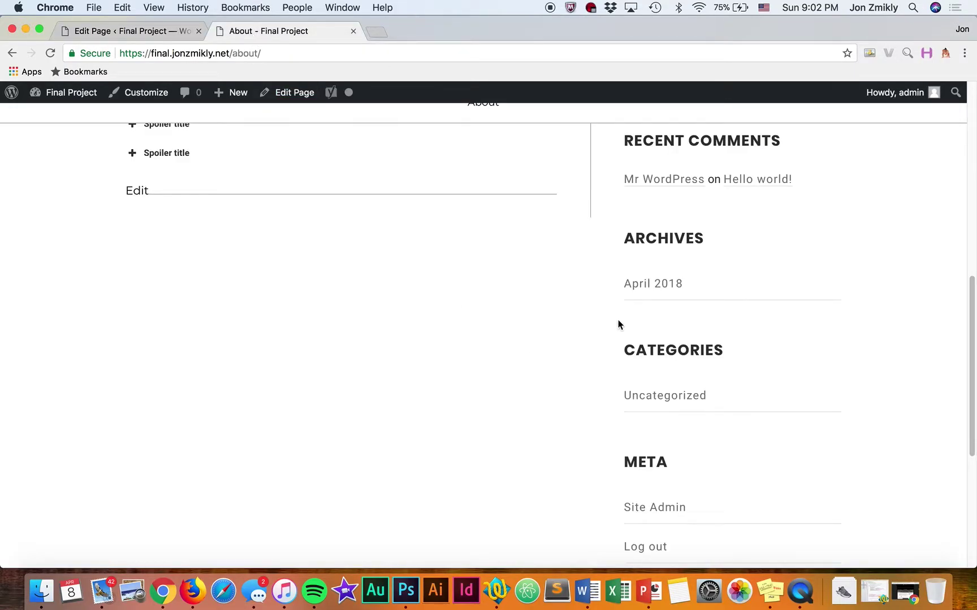
{"action": "scroll", "coordinate": [610, 336], "scroll_direction": "up", "scroll_amount": 6}
{"action": "scroll", "coordinate": [628, 297], "scroll_direction": "up", "scroll_amount": 1}
{"action": "scroll", "coordinate": [604, 373], "scroll_direction": "down", "scroll_amount": 5}
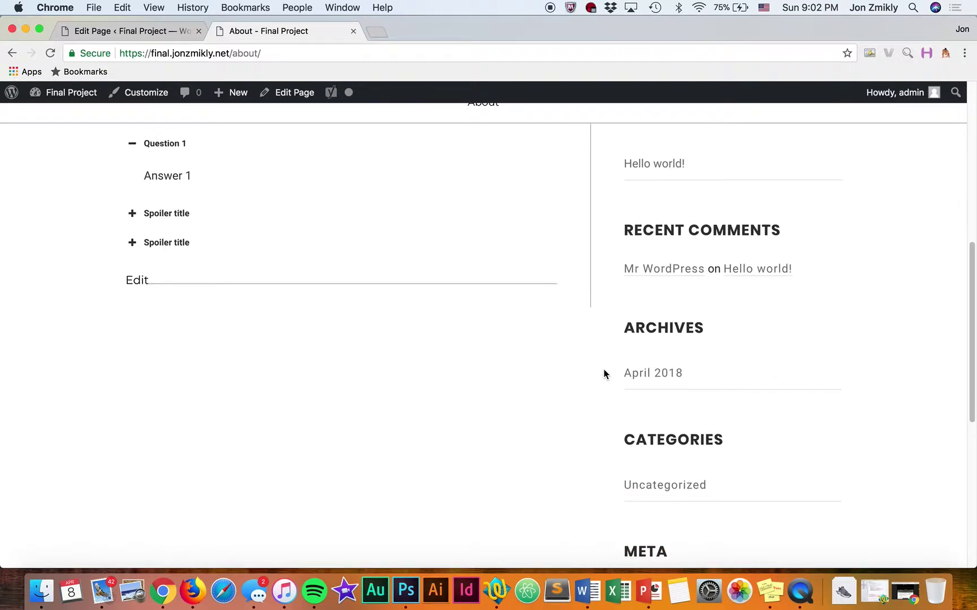
{"action": "scroll", "coordinate": [603, 373], "scroll_direction": "up", "scroll_amount": 5}
{"action": "scroll", "coordinate": [604, 373], "scroll_direction": "down", "scroll_amount": 1}
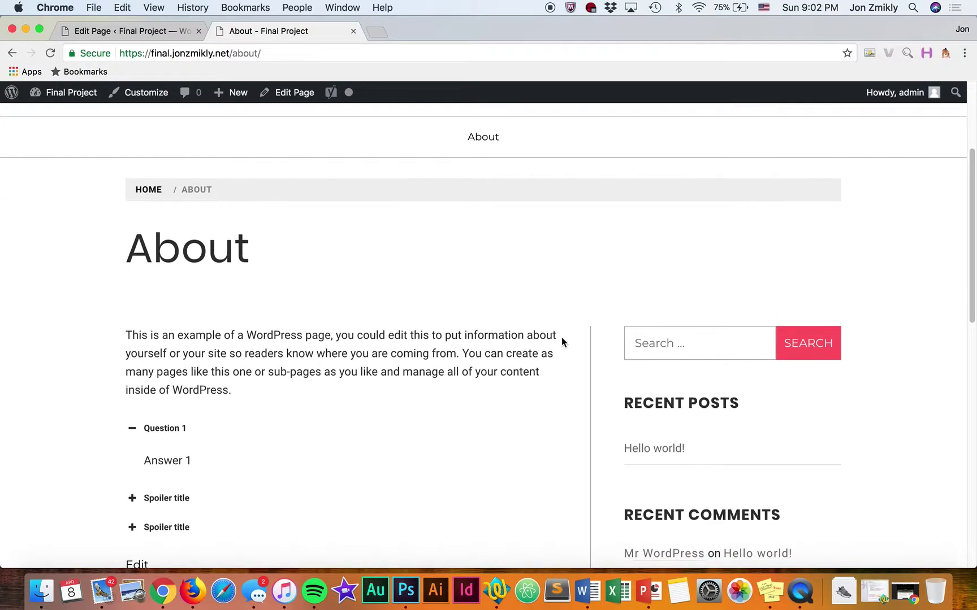
{"action": "left_click", "coordinate": [91, 31]}
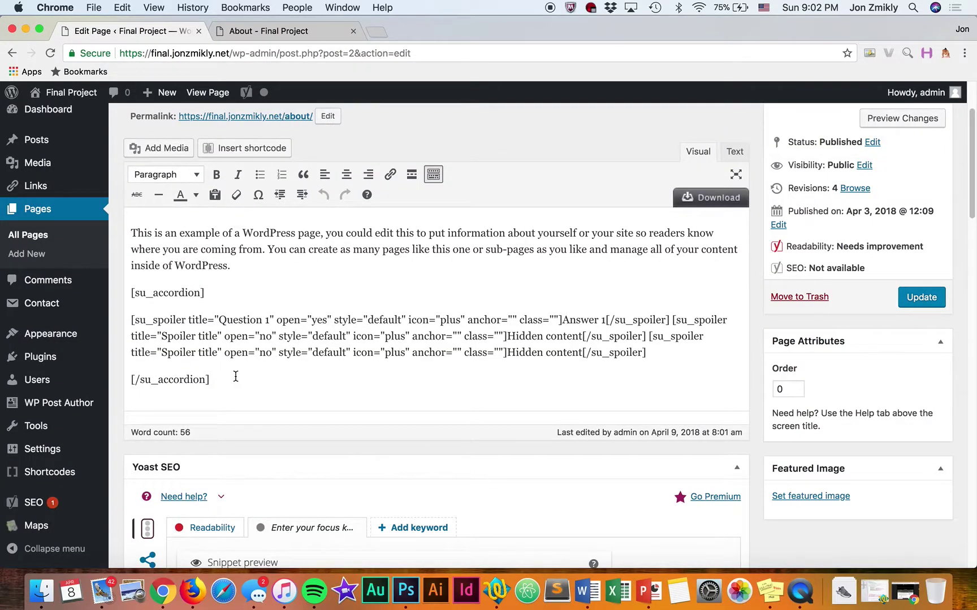
{"action": "scroll", "coordinate": [226, 255], "scroll_direction": "up", "scroll_amount": 2}
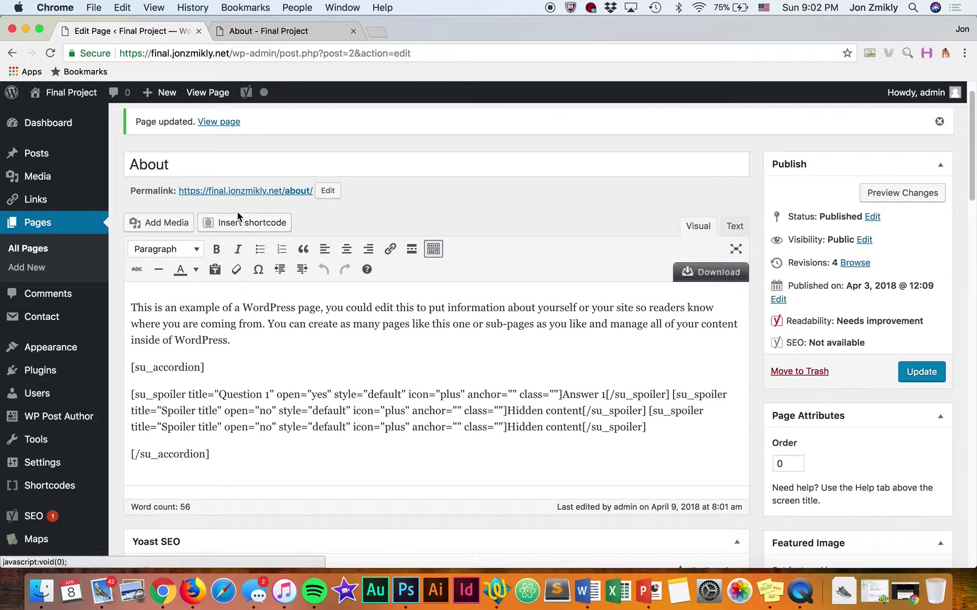
Insert a Columns shortcode with two 1/2-size columns at the start of the About page's content.
{"action": "left_click", "coordinate": [250, 224]}
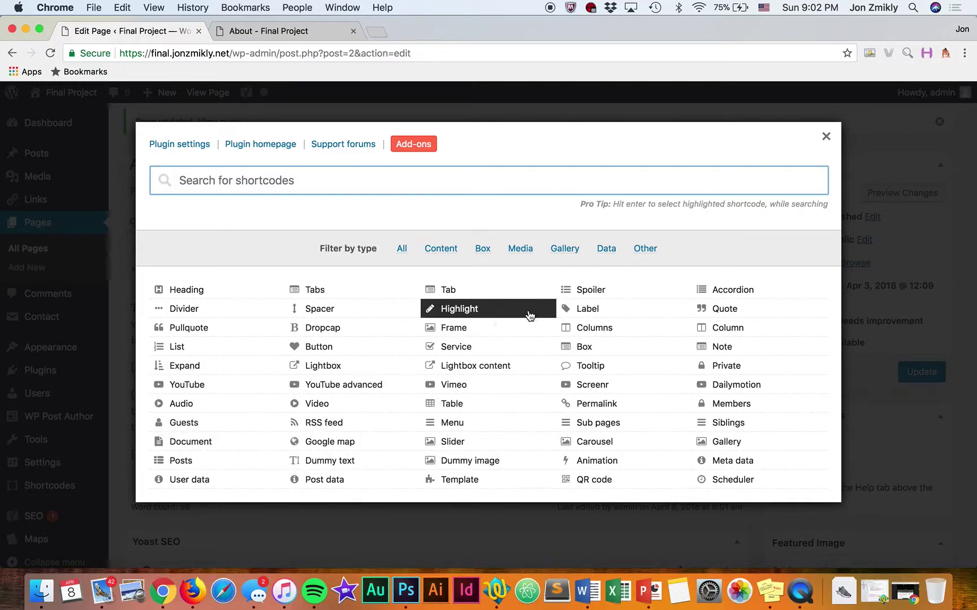
{"action": "left_click", "coordinate": [590, 329]}
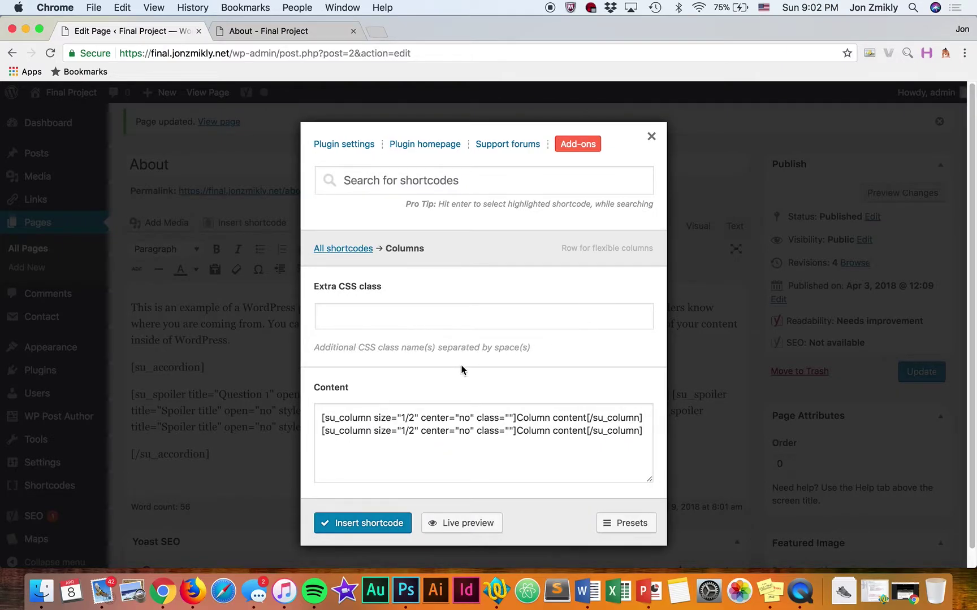
{"action": "left_click_drag", "start_coordinate": [321, 400], "coordinate": [523, 399]}
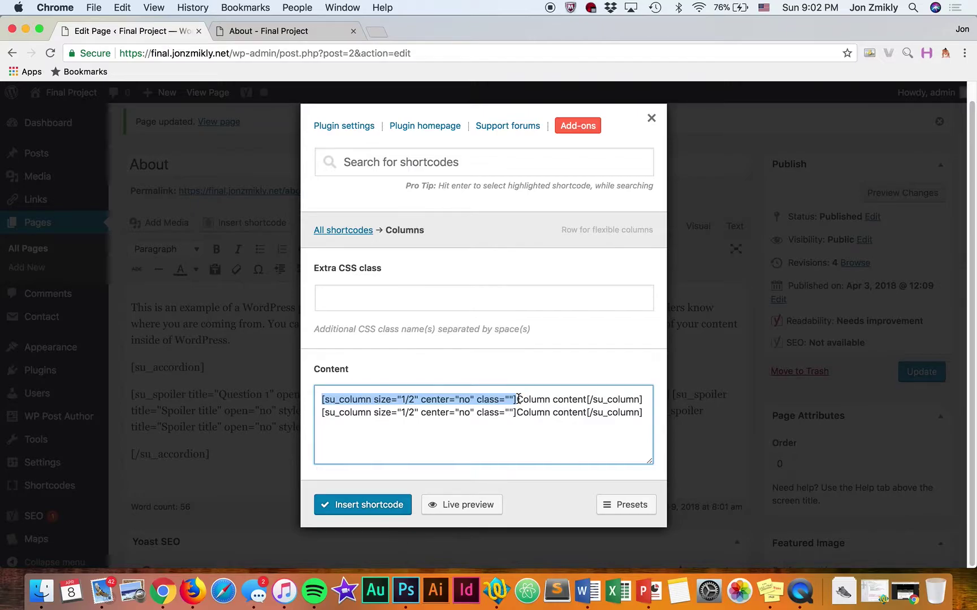
{"action": "left_click_drag", "start_coordinate": [586, 400], "coordinate": [666, 406]}
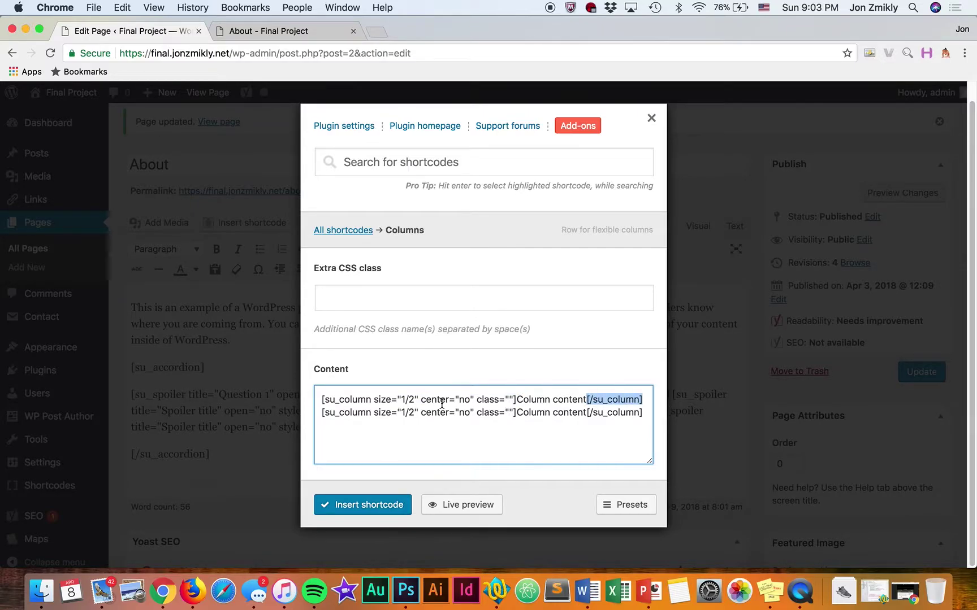
{"action": "left_click", "coordinate": [441, 400]}
{"action": "left_click_drag", "start_coordinate": [400, 400], "coordinate": [415, 414]}
{"action": "left_click", "coordinate": [416, 413]}
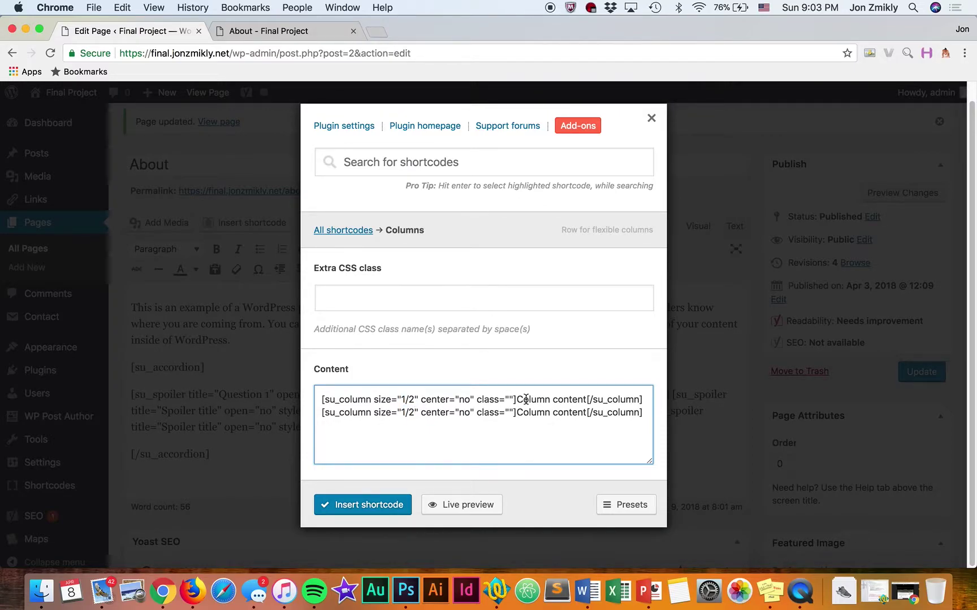
{"action": "left_click", "coordinate": [384, 505]}
{"action": "scroll", "coordinate": [326, 457], "scroll_direction": "down", "scroll_amount": 3}
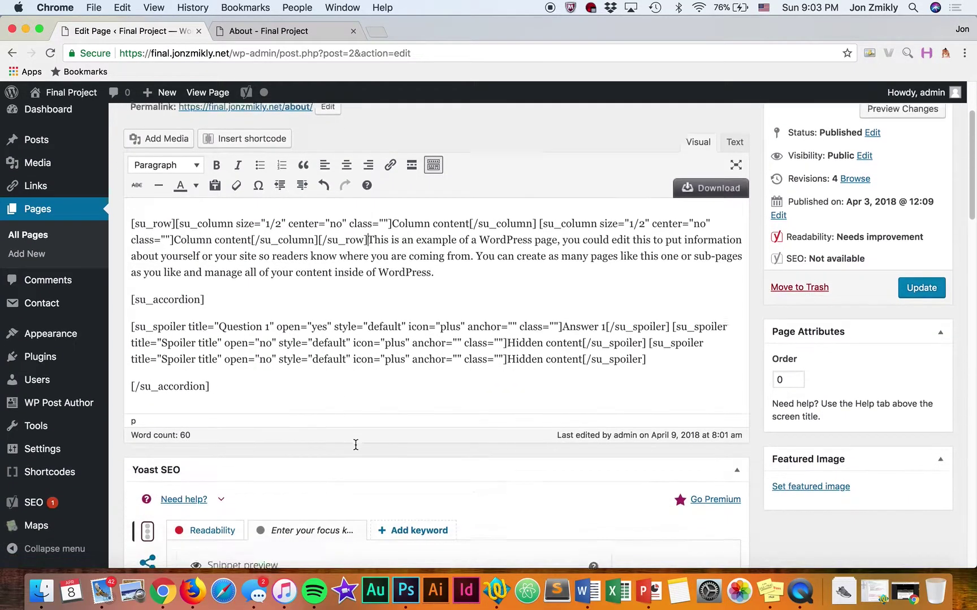
Move the introductory text into its own paragraph below the columns row shortcode and update the page.
{"action": "scroll", "coordinate": [300, 349], "scroll_direction": "up", "scroll_amount": 2}
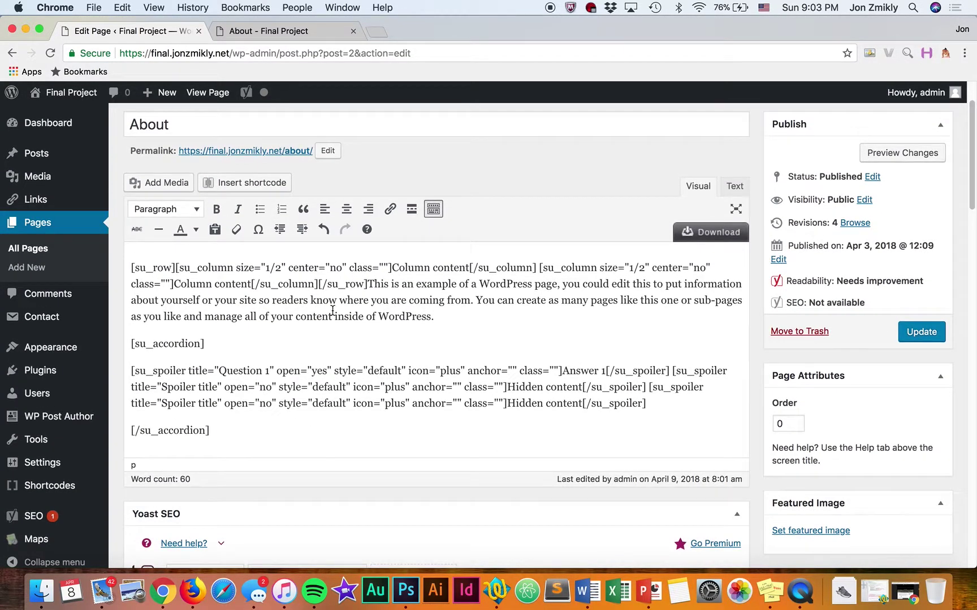
{"action": "left_click", "coordinate": [367, 284]}
{"action": "key", "text": "Return"}
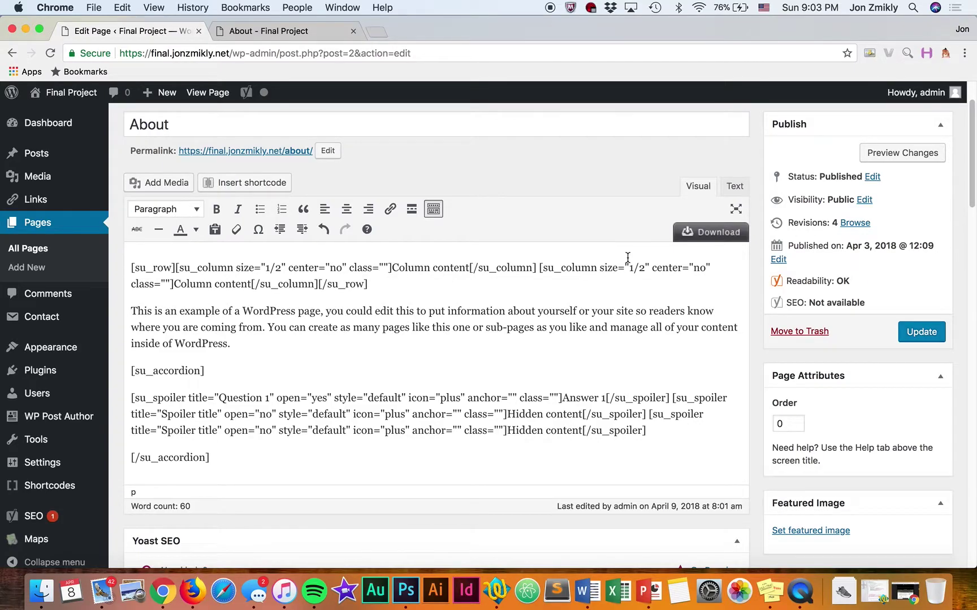
{"action": "left_click", "coordinate": [921, 332]}
Reload the live About page and check how the two equal columns are laid out above the text.
{"action": "left_click", "coordinate": [286, 32]}
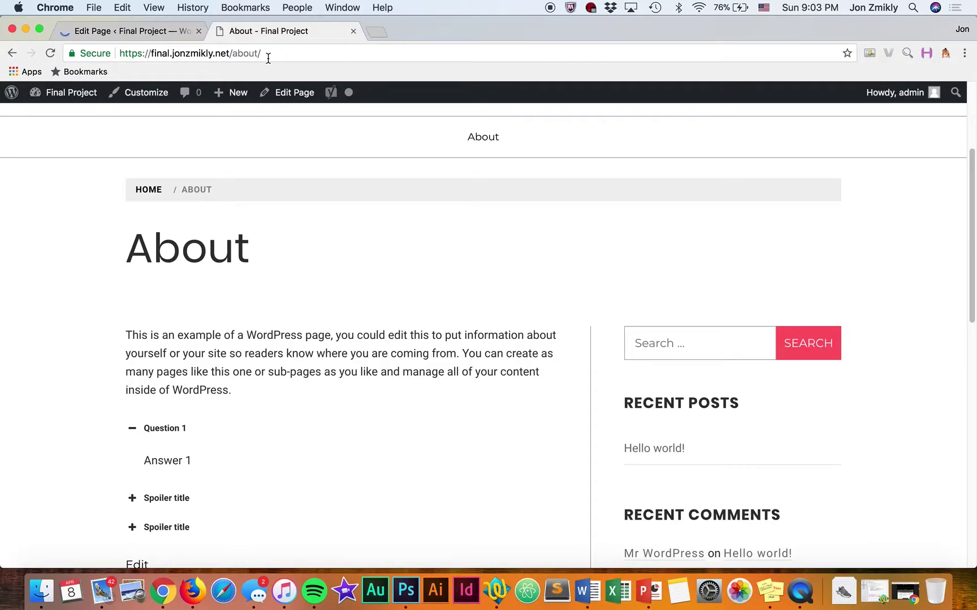
{"action": "left_click", "coordinate": [265, 51]}
{"action": "key", "text": "Return"}
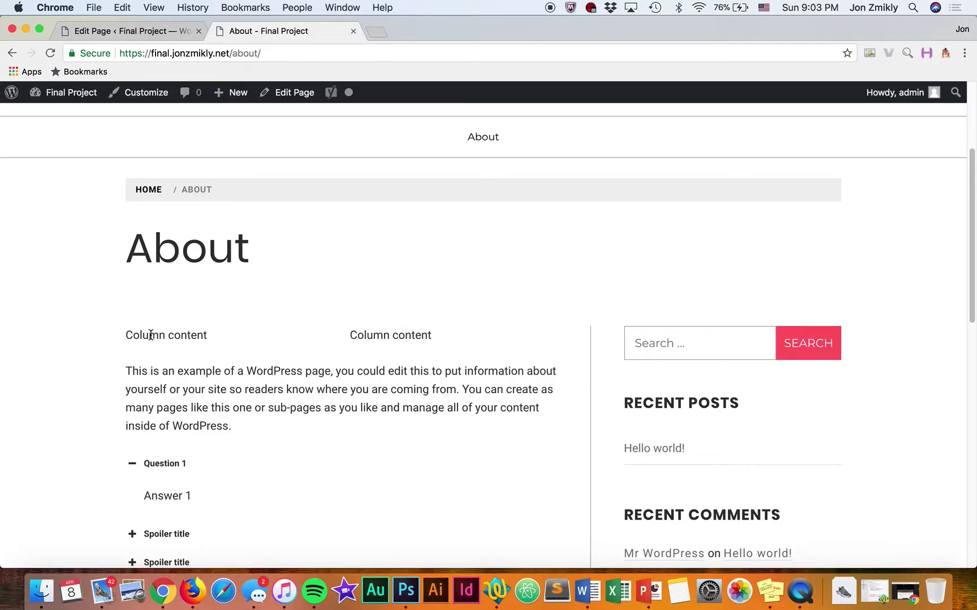
{"action": "left_click_drag", "start_coordinate": [125, 336], "coordinate": [206, 334]}
{"action": "left_click", "coordinate": [191, 334]}
{"action": "triple_click", "coordinate": [172, 335]}
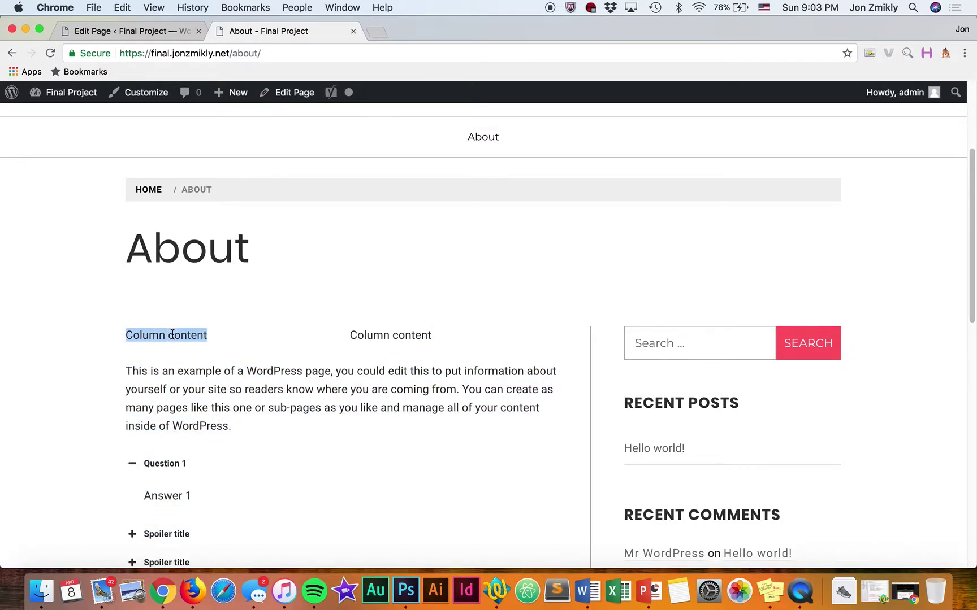
{"action": "double_click", "coordinate": [377, 335]}
{"action": "left_click", "coordinate": [388, 335]}
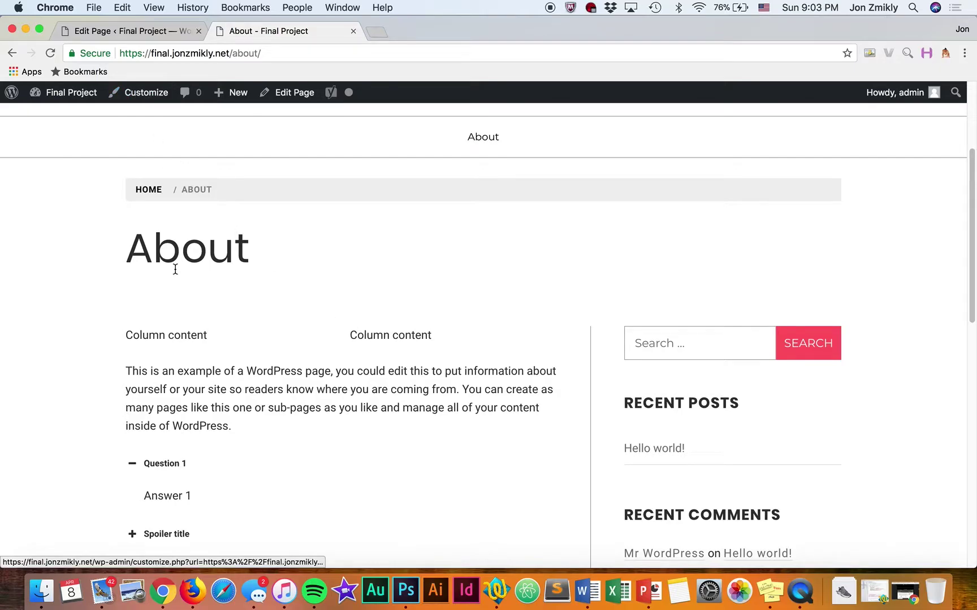
{"action": "left_click_drag", "start_coordinate": [126, 335], "coordinate": [204, 340]}
{"action": "left_click", "coordinate": [204, 341]}
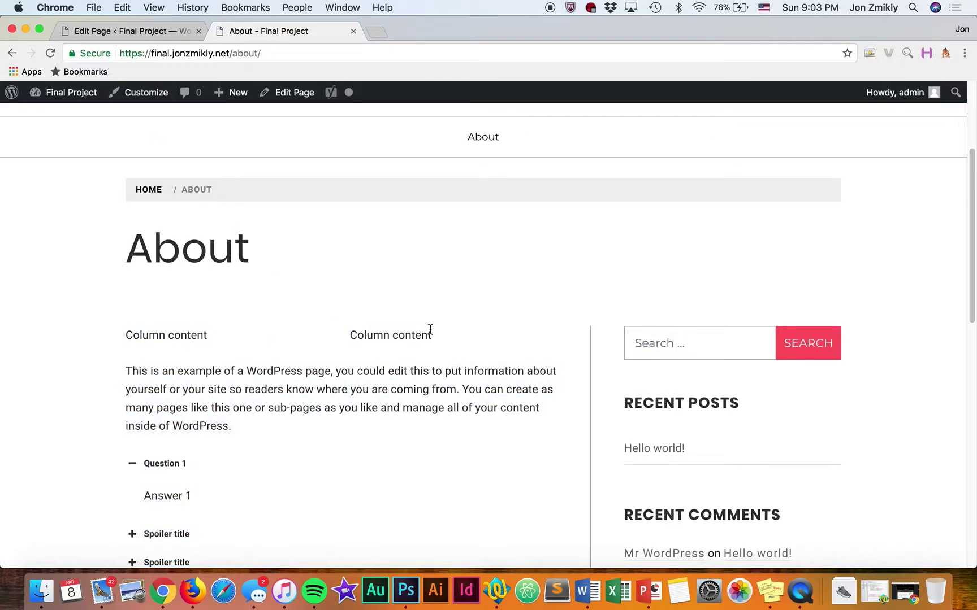
In the About page editor, set the first column's size to 3/4 and the second's to 1/4, then update the page.
{"action": "left_click", "coordinate": [106, 34]}
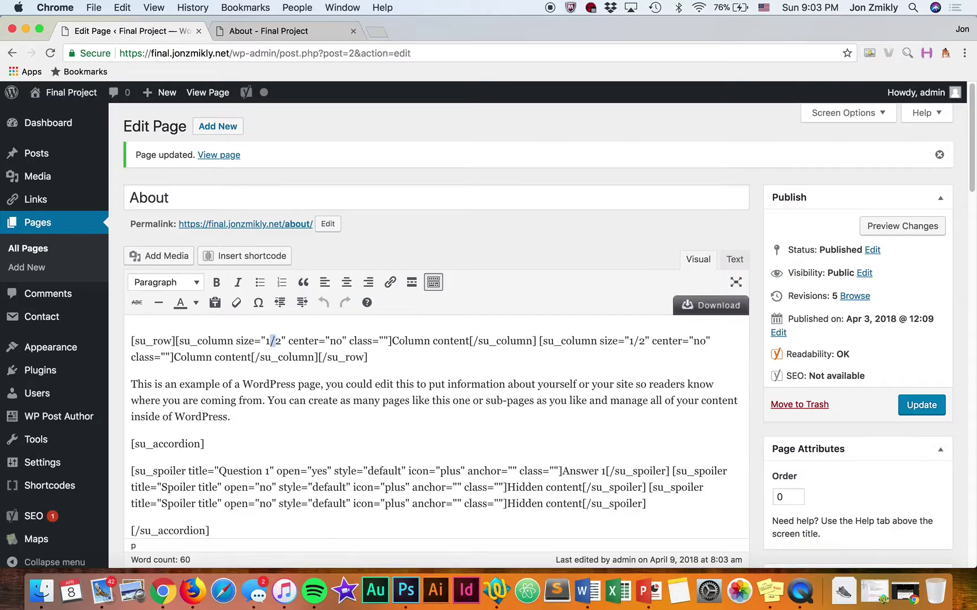
{"action": "left_click", "coordinate": [270, 341]}
{"action": "type", "text": "4"}
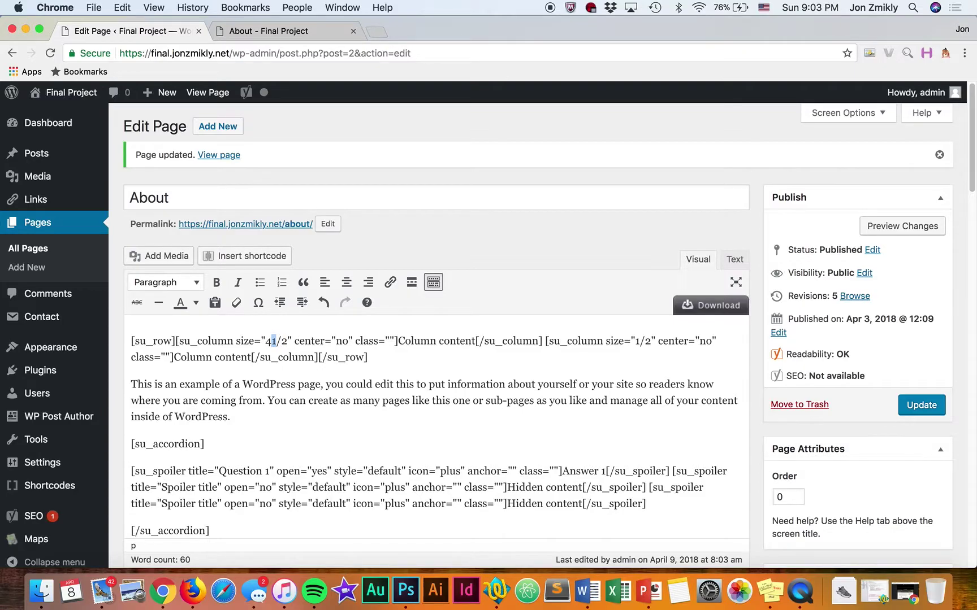
{"action": "key", "text": "BackSpace"}
{"action": "key", "text": "BackSpace"}
{"action": "type", "text": "3/4"}
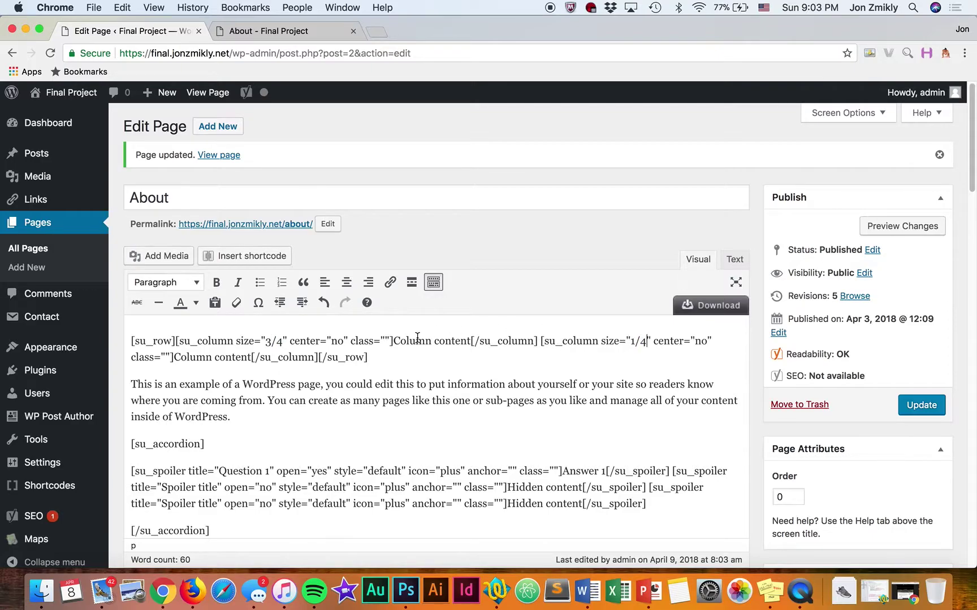
{"action": "left_click", "coordinate": [918, 399]}
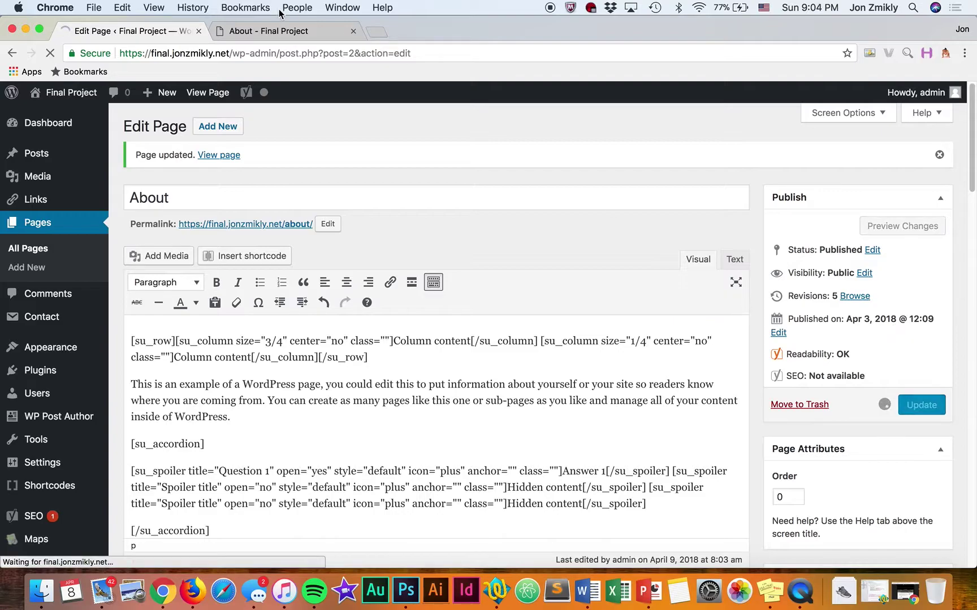
Reload the live About page and compare the widths of the two resized columns.
{"action": "left_click", "coordinate": [257, 30]}
{"action": "left_click", "coordinate": [244, 55]}
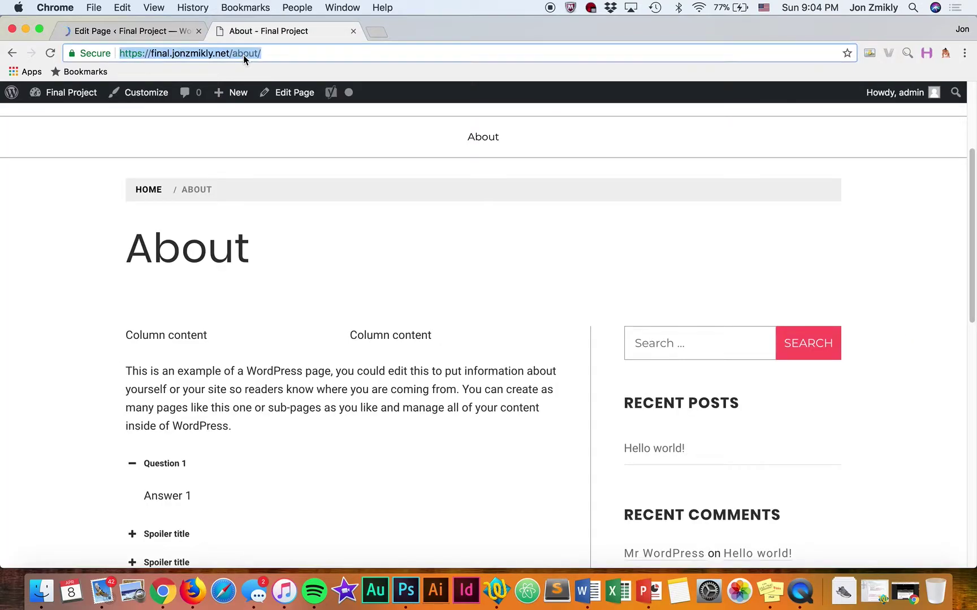
{"action": "key", "text": "Return"}
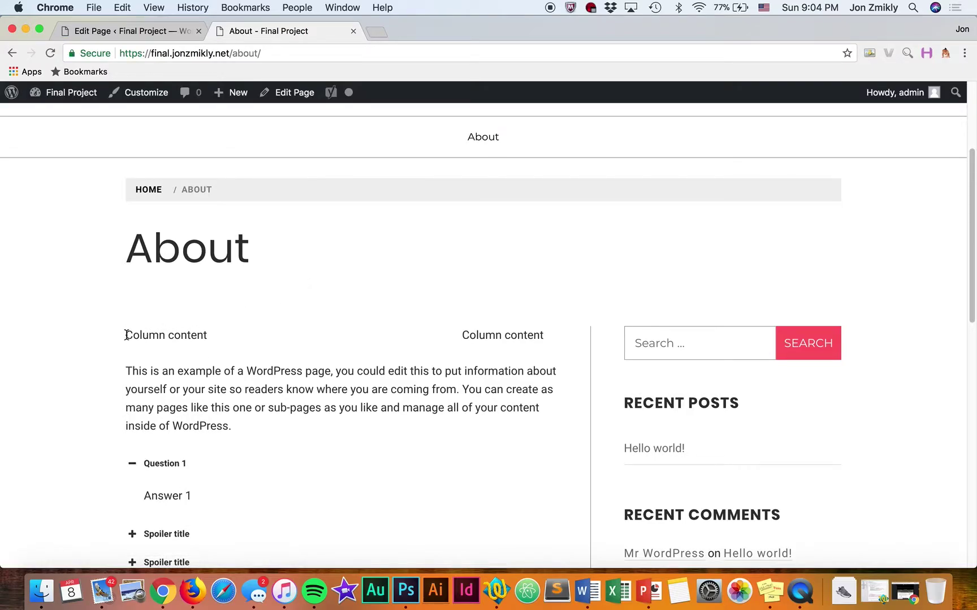
{"action": "left_click_drag", "start_coordinate": [126, 335], "coordinate": [199, 330]}
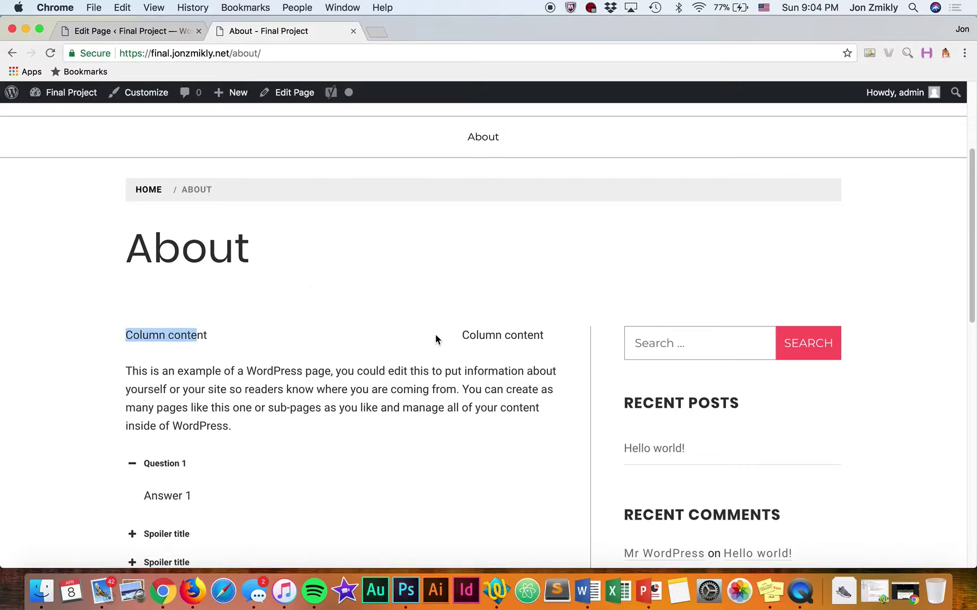
{"action": "left_click_drag", "start_coordinate": [464, 335], "coordinate": [549, 337]}
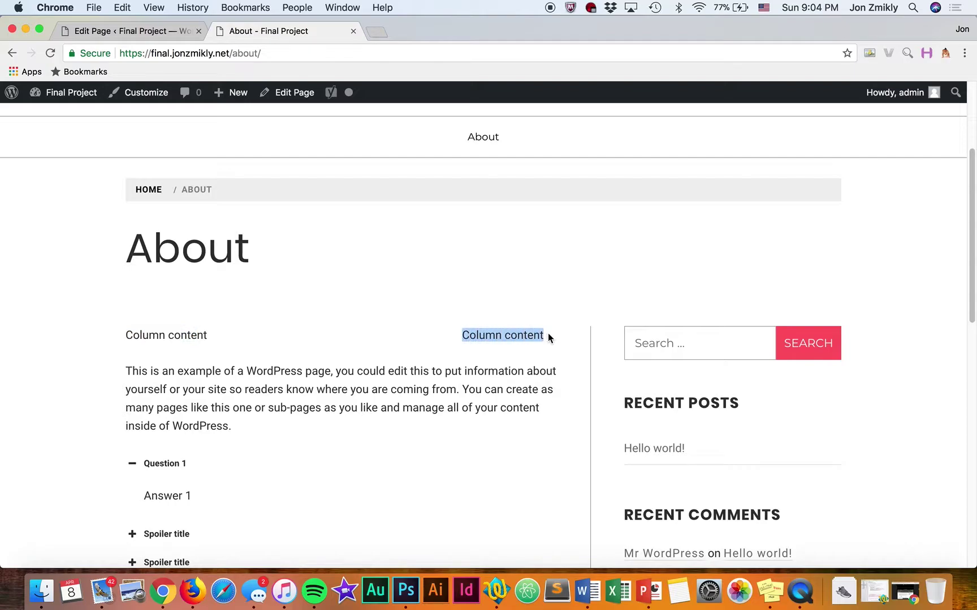
{"action": "left_click", "coordinate": [496, 336]}
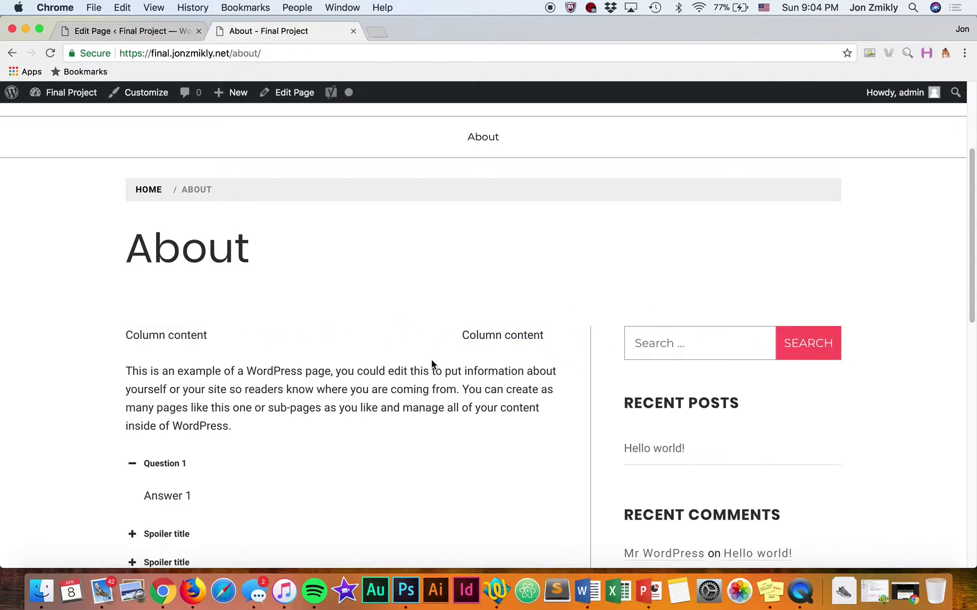
In the About page editor, split the columns shortcode so the row tags and each column stand on separate lines.
{"action": "left_click", "coordinate": [135, 31]}
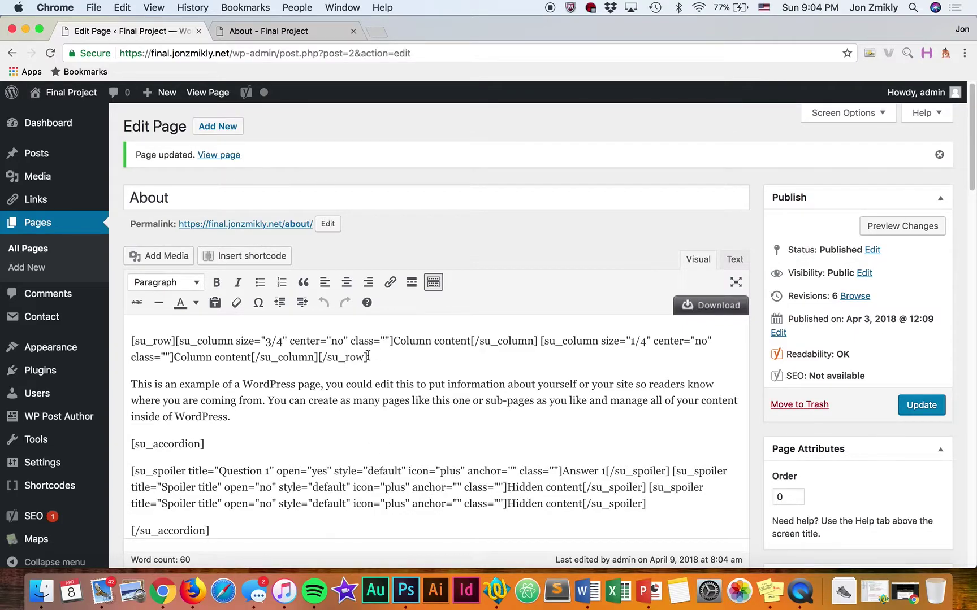
{"action": "left_click_drag", "start_coordinate": [131, 341], "coordinate": [176, 341]}
{"action": "left_click", "coordinate": [176, 340]}
{"action": "key", "text": "Return"}
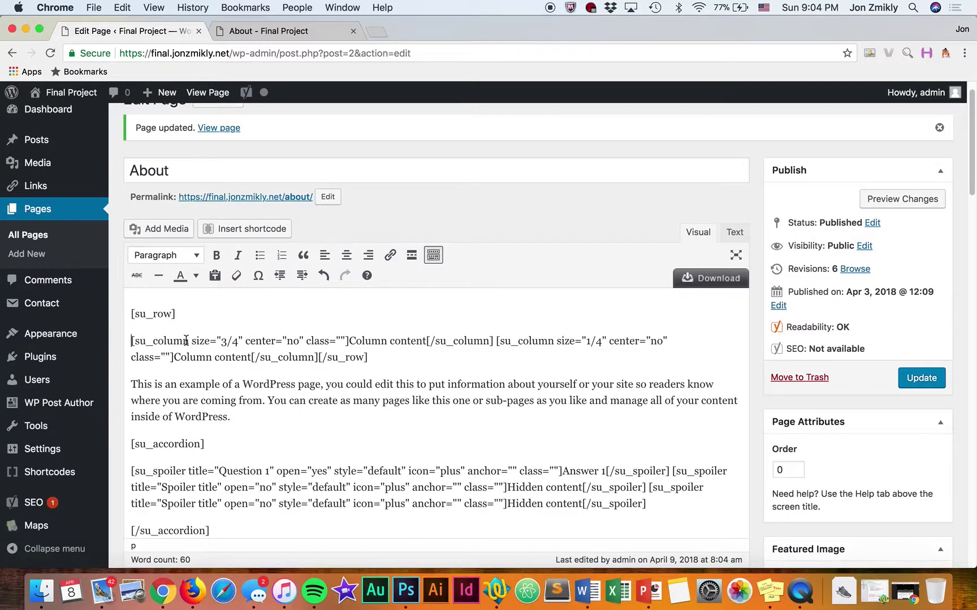
{"action": "left_click", "coordinate": [496, 341]}
{"action": "key", "text": "Return"}
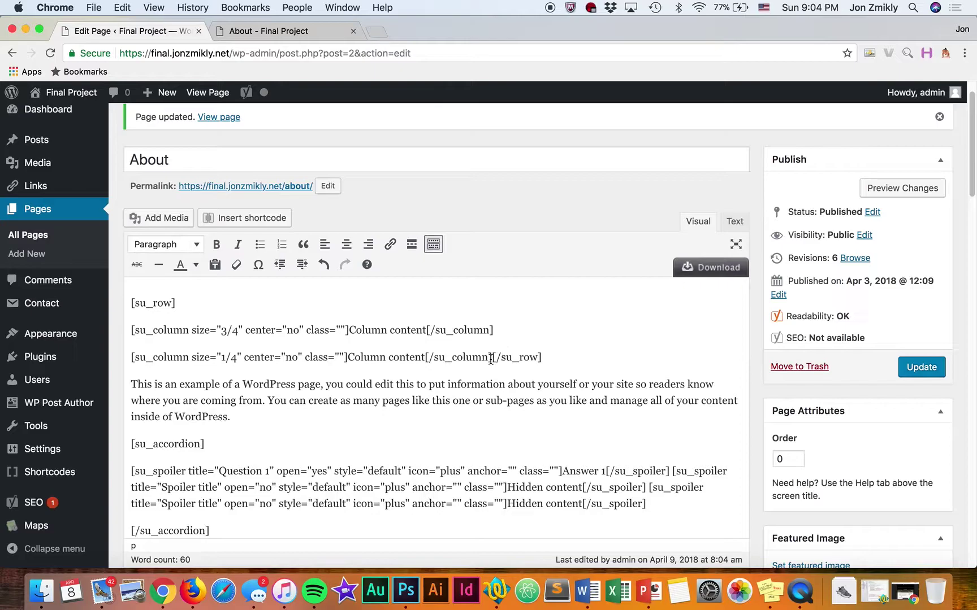
{"action": "left_click", "coordinate": [492, 357]}
{"action": "key", "text": "Return"}
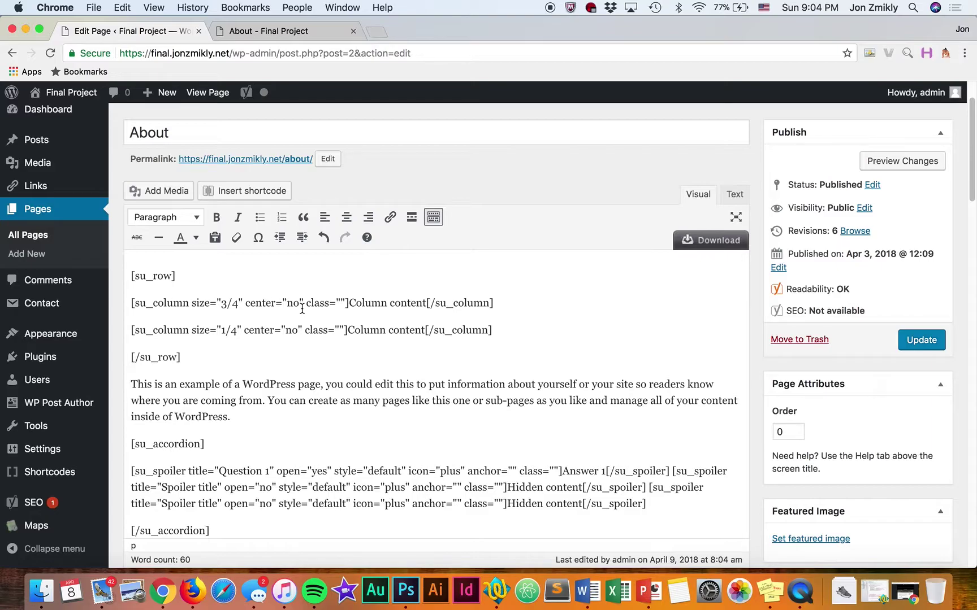
{"action": "left_click", "coordinate": [286, 360]}
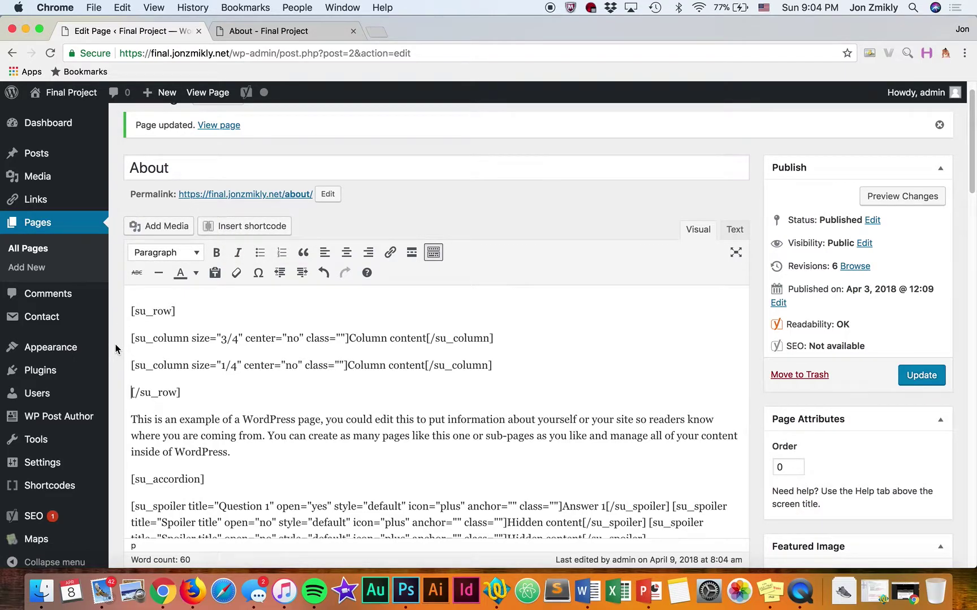
Review the Yoast SEO snippet preview, focus keyword and analysis problems against the About page's title and content.
{"action": "scroll", "coordinate": [115, 344], "scroll_direction": "down", "scroll_amount": 10}
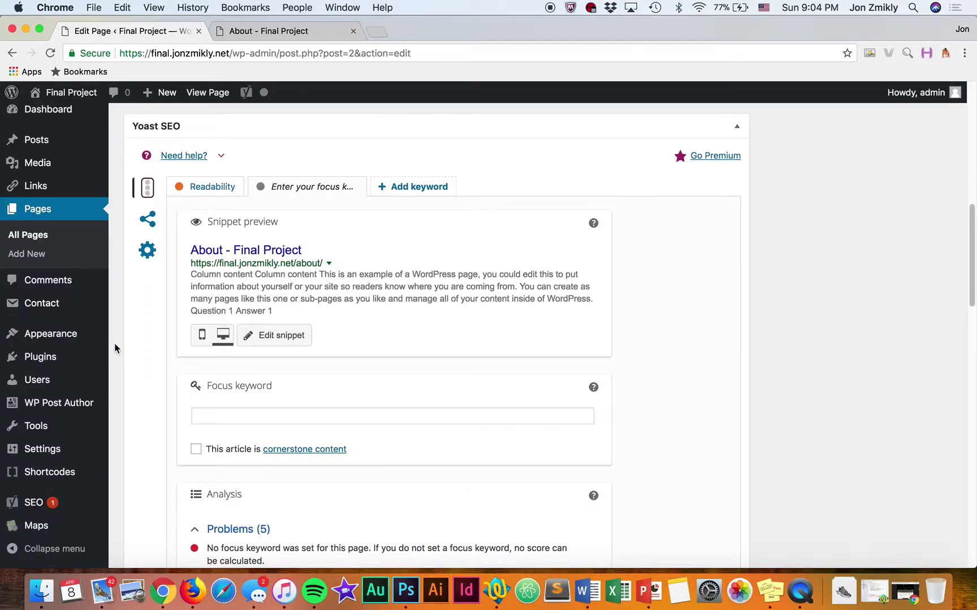
{"action": "scroll", "coordinate": [114, 341], "scroll_direction": "down", "scroll_amount": 1}
{"action": "scroll", "coordinate": [115, 341], "scroll_direction": "up", "scroll_amount": 2}
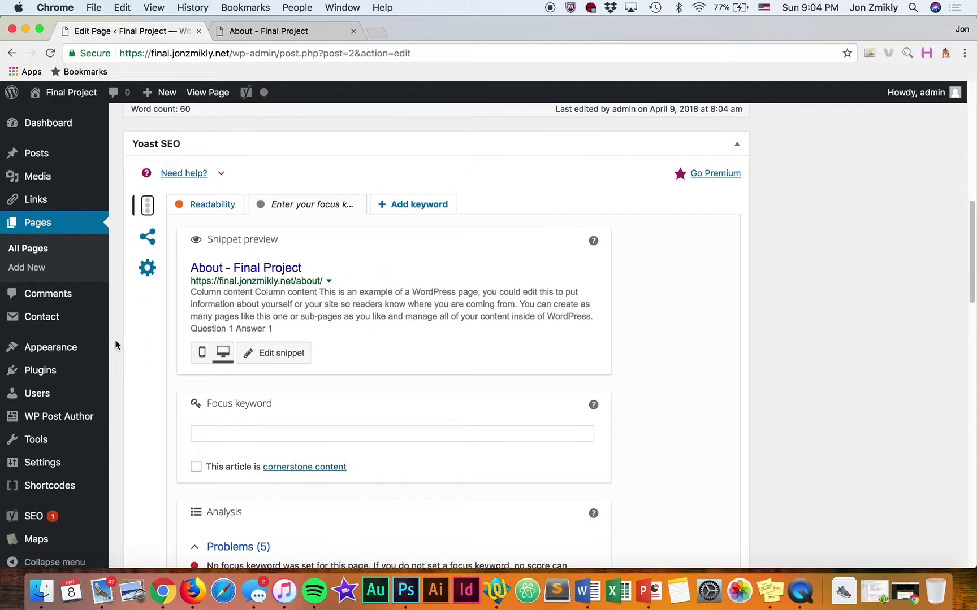
{"action": "scroll", "coordinate": [140, 358], "scroll_direction": "down", "scroll_amount": 5}
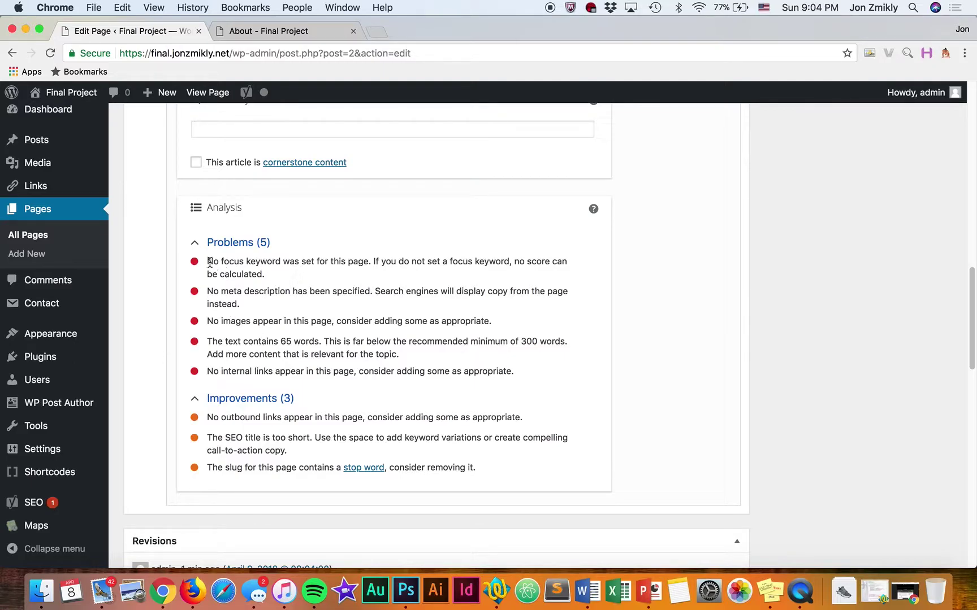
{"action": "left_click_drag", "start_coordinate": [208, 262], "coordinate": [280, 263]}
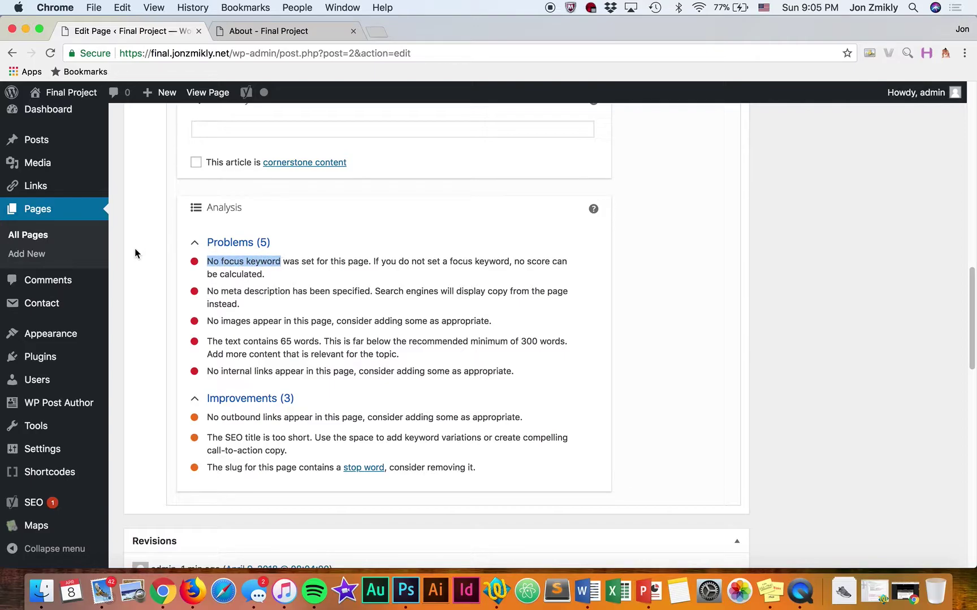
{"action": "scroll", "coordinate": [134, 250], "scroll_direction": "up", "scroll_amount": 15}
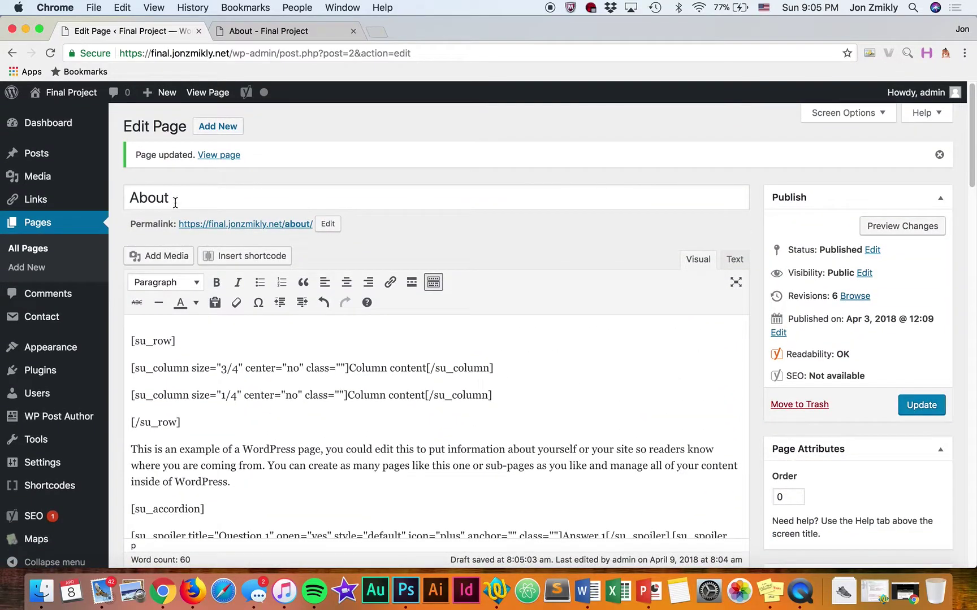
{"action": "left_click", "coordinate": [177, 199]}
{"action": "left_click", "coordinate": [174, 405]}
{"action": "scroll", "coordinate": [175, 405], "scroll_direction": "down", "scroll_amount": 5}
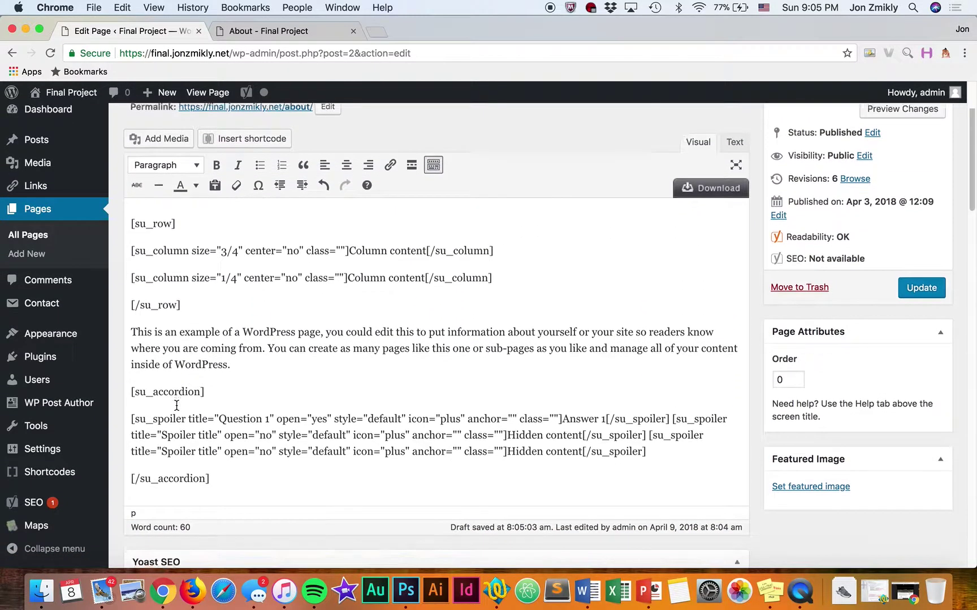
{"action": "scroll", "coordinate": [157, 486], "scroll_direction": "down", "scroll_amount": 10}
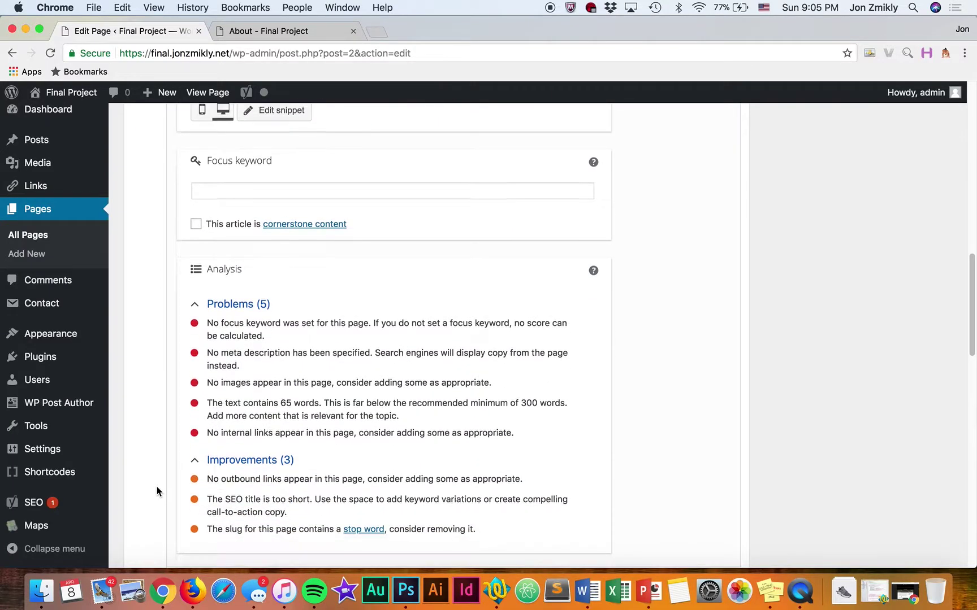
{"action": "left_click_drag", "start_coordinate": [267, 338], "coordinate": [207, 323]}
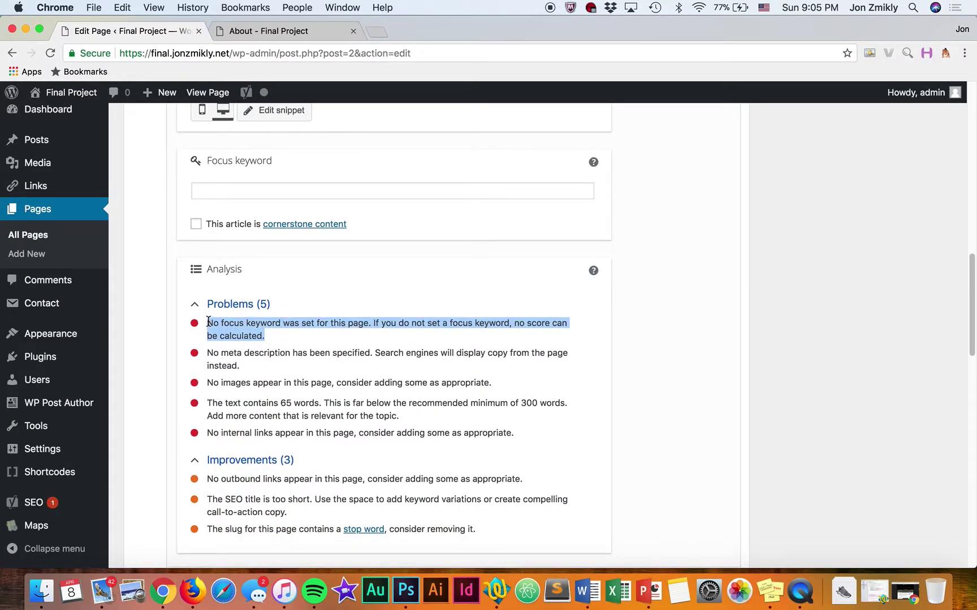
Set the About page's Yoast focus keyword to "open carry" and toggle the list of analysis problems.
{"action": "scroll", "coordinate": [209, 313], "scroll_direction": "up", "scroll_amount": 3}
{"action": "left_click", "coordinate": [212, 293]}
{"action": "type", "text": "open carry"}
{"action": "left_click", "coordinate": [272, 415]}
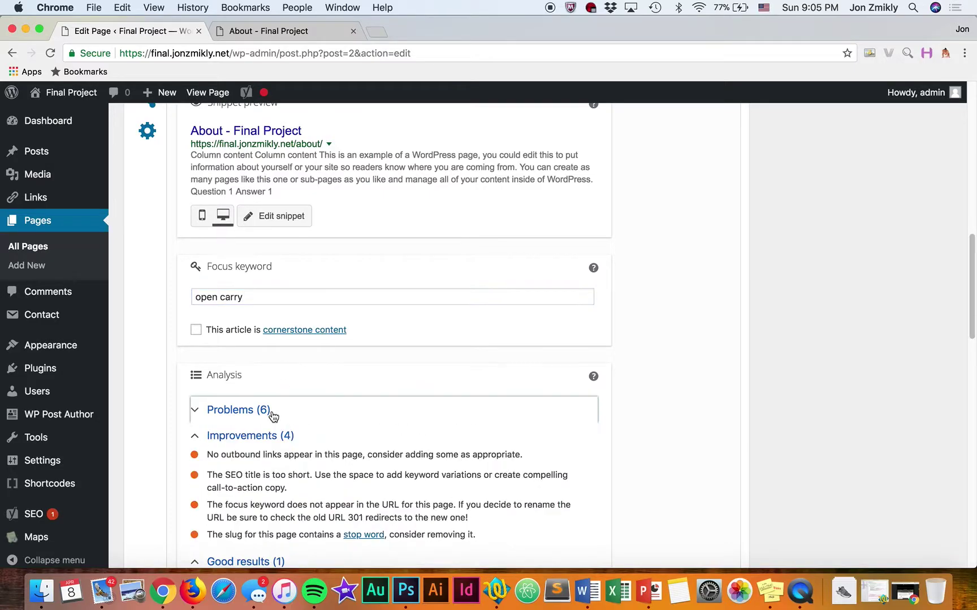
{"action": "left_click", "coordinate": [273, 416]}
Change the page title to "About Open Carry".
{"action": "scroll", "coordinate": [180, 385], "scroll_direction": "up", "scroll_amount": 10}
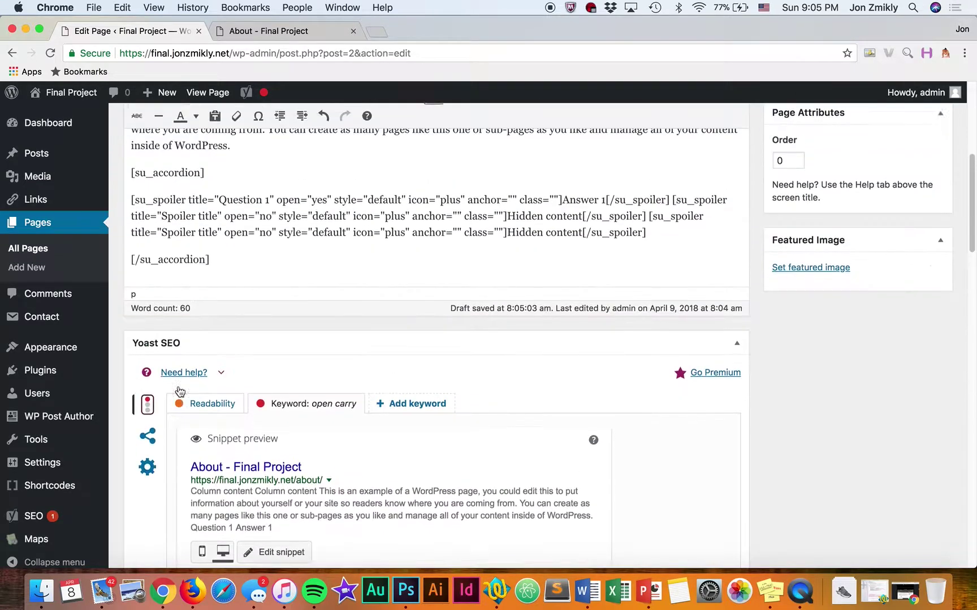
{"action": "scroll", "coordinate": [184, 358], "scroll_direction": "up", "scroll_amount": 5}
{"action": "left_click", "coordinate": [170, 198]}
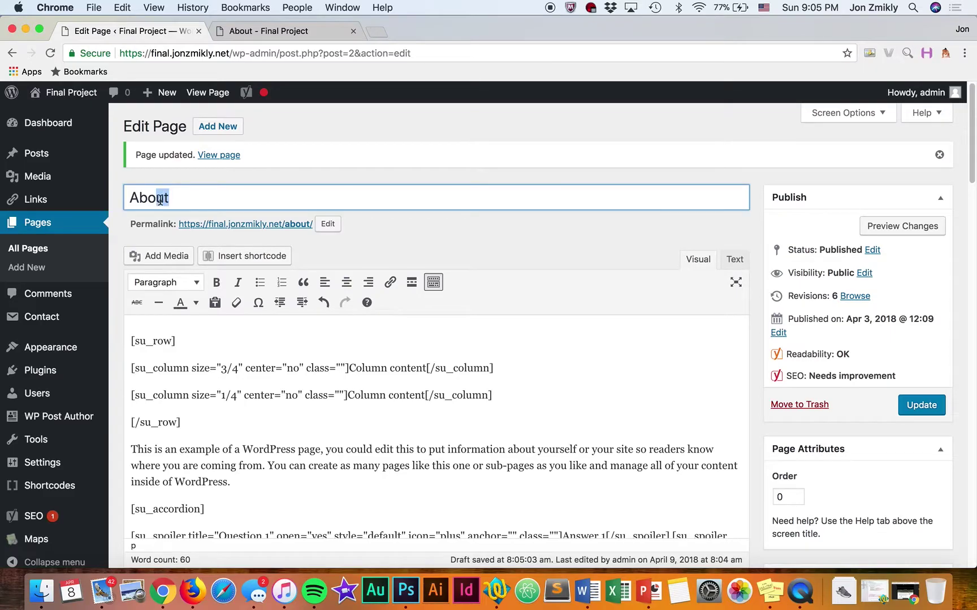
{"action": "type", "text": "Open Carry"}
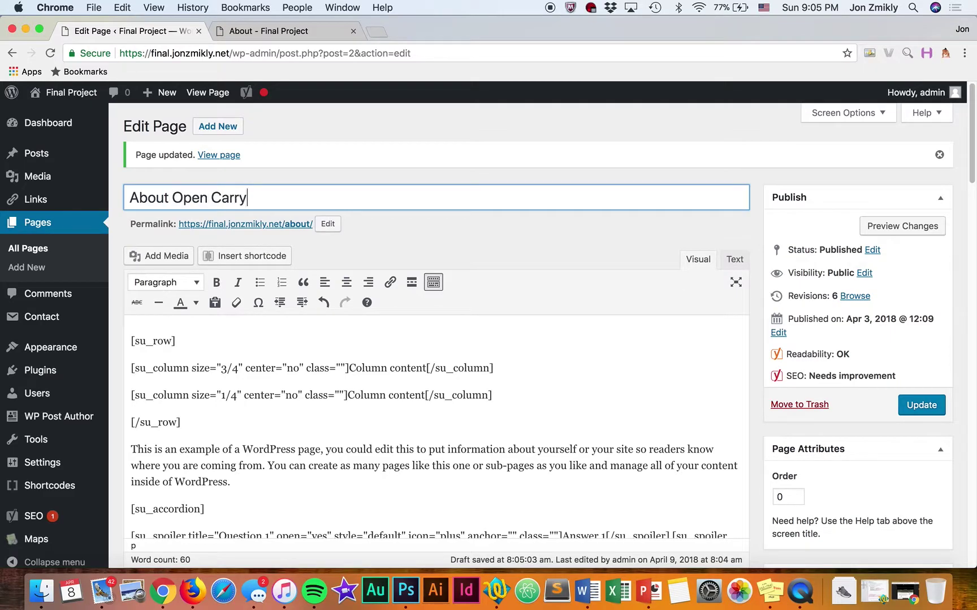
Insert "Open carry is" at the start of the introductory paragraph below the columns shortcode.
{"action": "left_click", "coordinate": [131, 449]}
{"action": "type", "text": "Open carry i"}
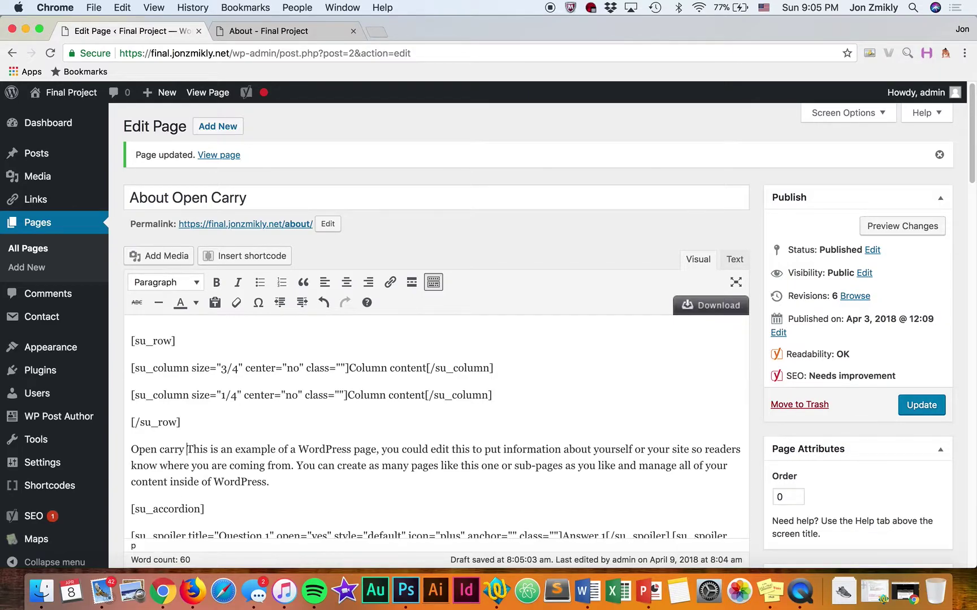
{"action": "type", "text": "s"}
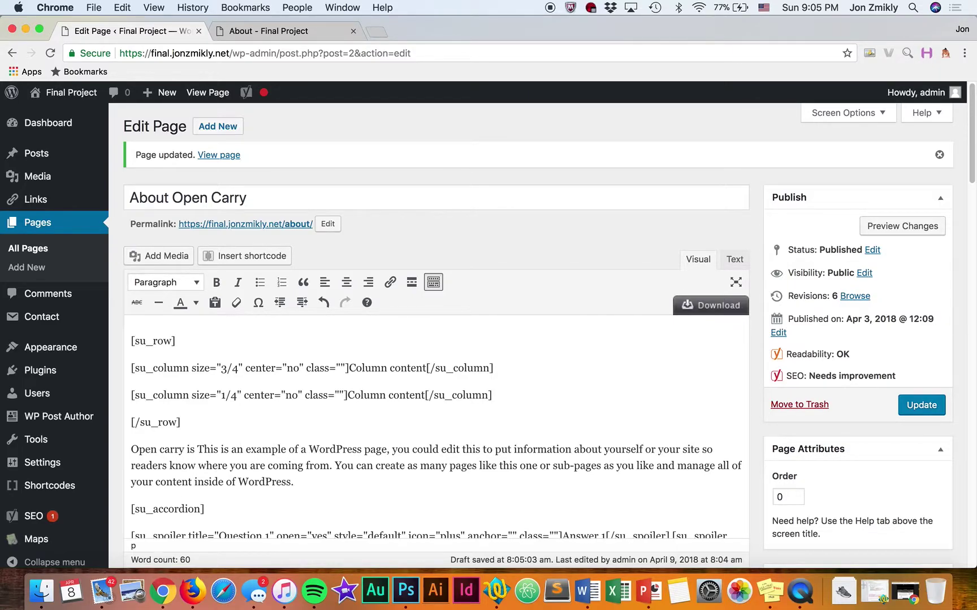
Check the Yoast snippet preview and keyword analysis problems, including the meta description issue, against the edited title and paragraph.
{"action": "scroll", "coordinate": [215, 501], "scroll_direction": "down", "scroll_amount": 1}
{"action": "scroll", "coordinate": [214, 501], "scroll_direction": "down", "scroll_amount": 10}
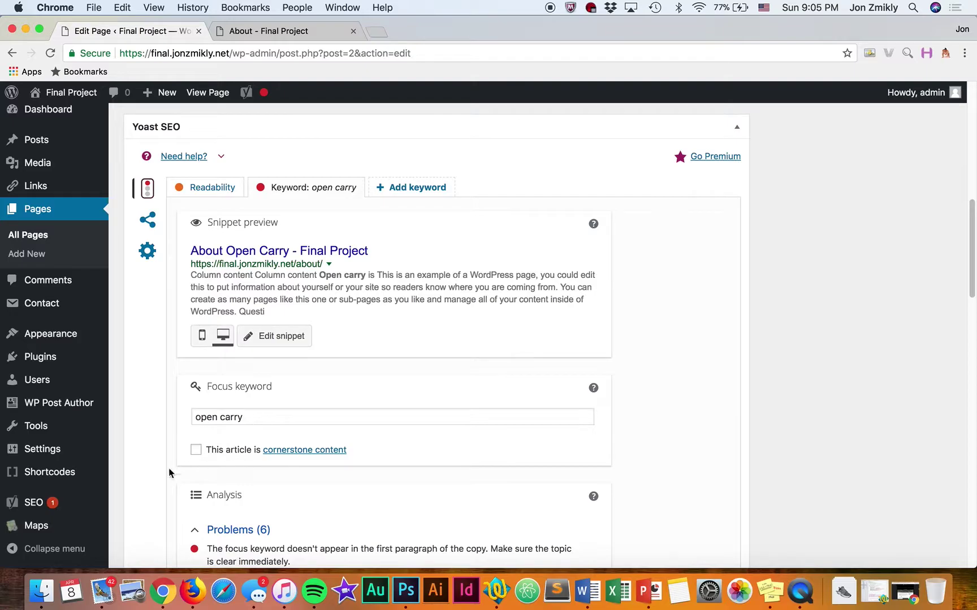
{"action": "scroll", "coordinate": [280, 447], "scroll_direction": "down", "scroll_amount": 5}
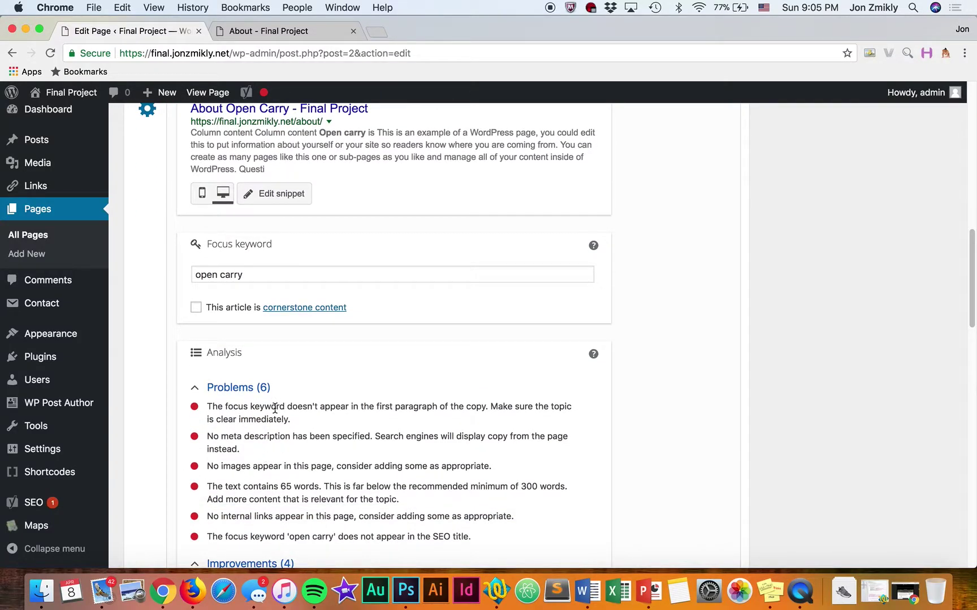
{"action": "scroll", "coordinate": [266, 388], "scroll_direction": "up", "scroll_amount": 15}
{"action": "scroll", "coordinate": [268, 339], "scroll_direction": "down", "scroll_amount": 15}
{"action": "scroll", "coordinate": [268, 323], "scroll_direction": "down", "scroll_amount": 2}
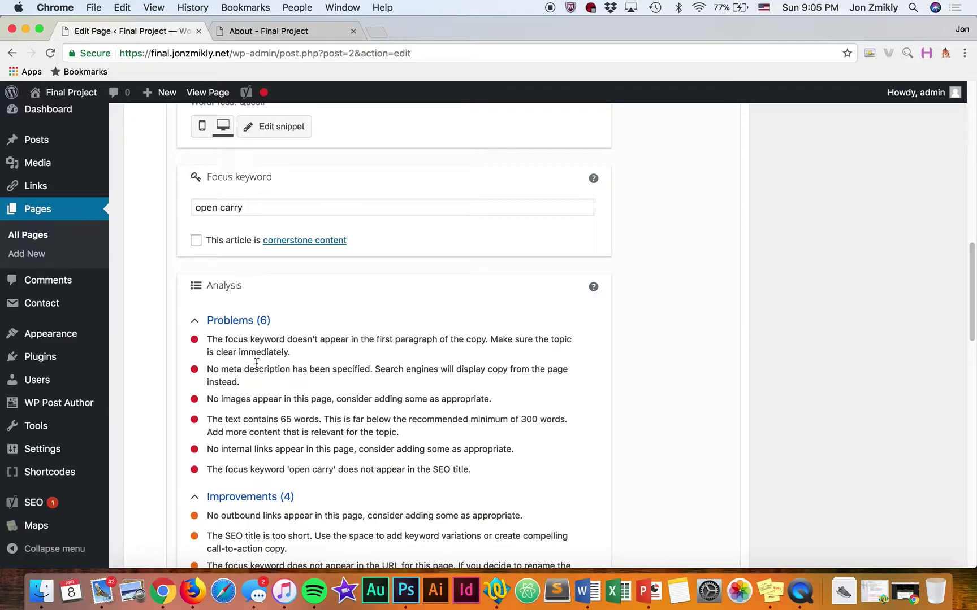
{"action": "scroll", "coordinate": [244, 397], "scroll_direction": "up", "scroll_amount": 2}
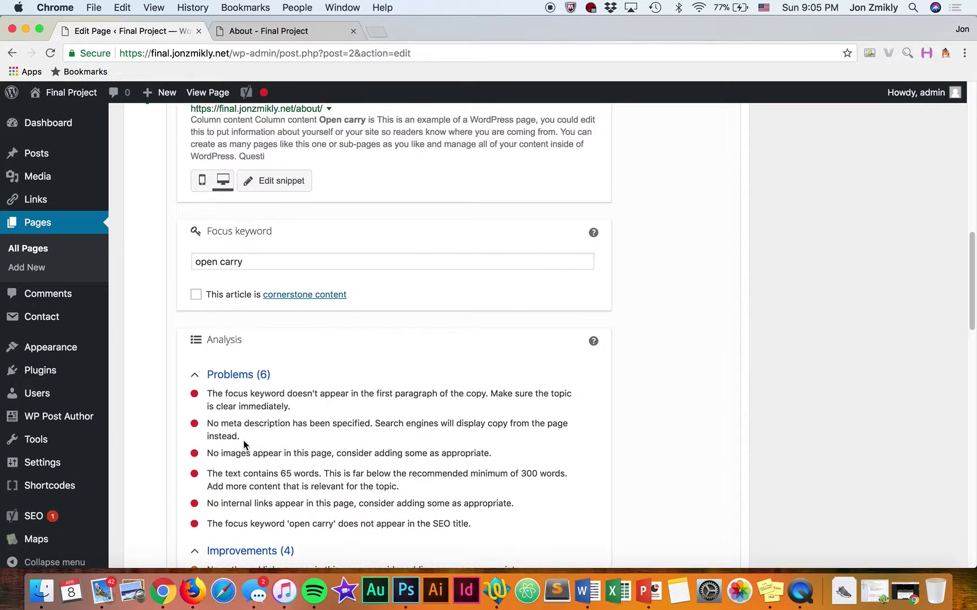
{"action": "left_click_drag", "start_coordinate": [244, 445], "coordinate": [208, 423]}
{"action": "scroll", "coordinate": [242, 425], "scroll_direction": "up", "scroll_amount": 7}
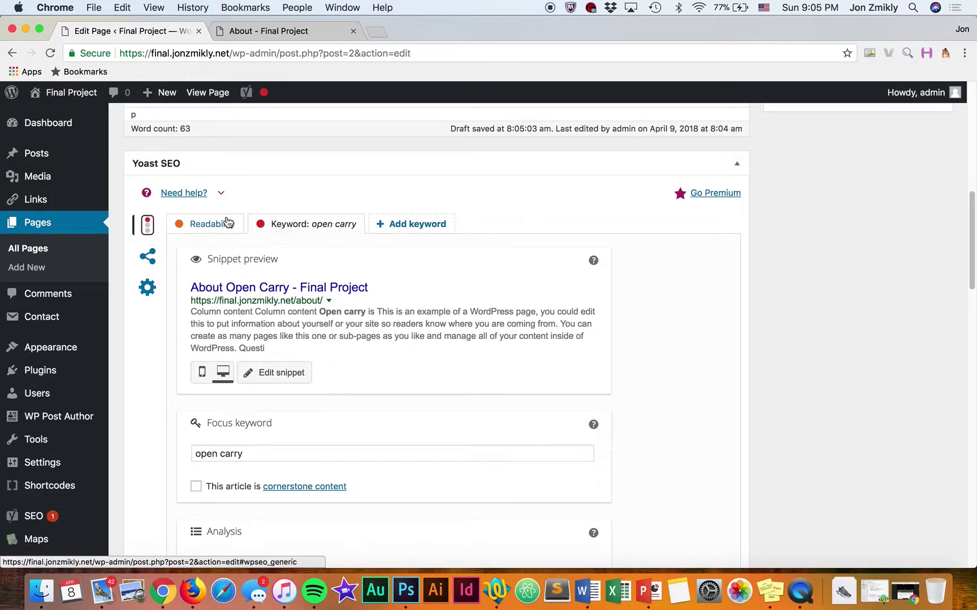
Look through Yoast's social sharing options and its advanced search engine settings for the page.
{"action": "scroll", "coordinate": [220, 226], "scroll_direction": "up", "scroll_amount": 3}
{"action": "left_click", "coordinate": [147, 337]}
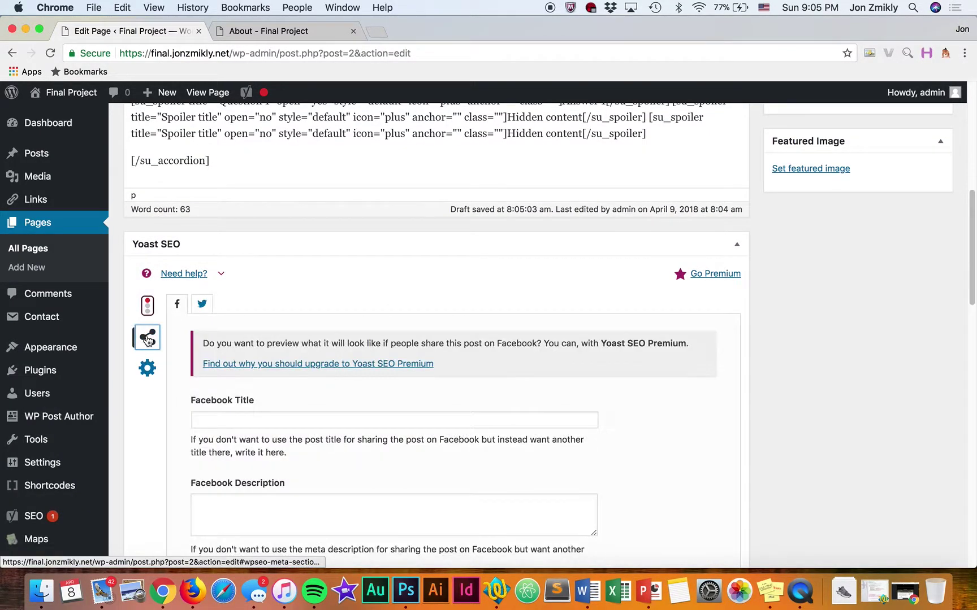
{"action": "left_click", "coordinate": [147, 368]}
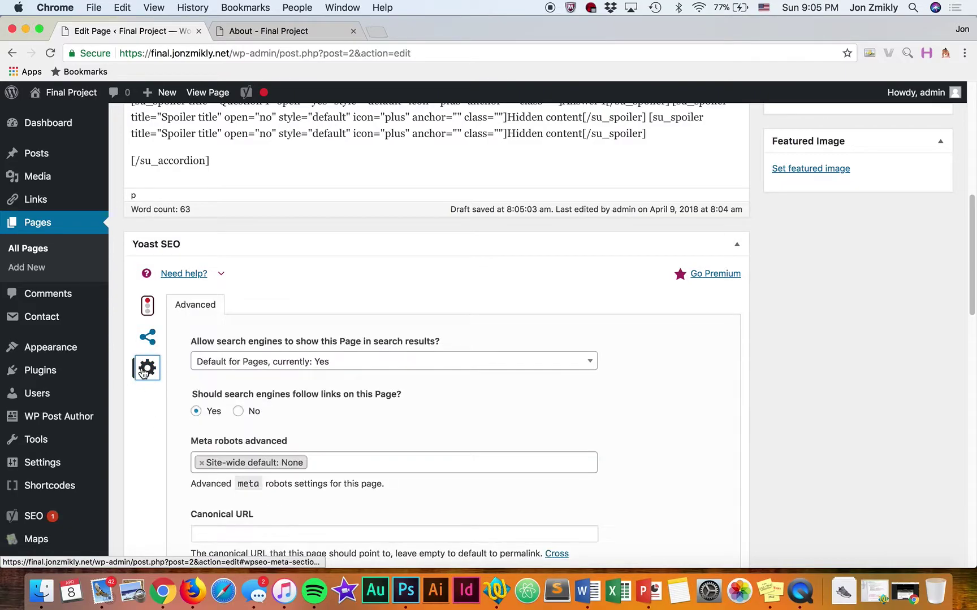
{"action": "scroll", "coordinate": [180, 410], "scroll_direction": "down", "scroll_amount": 5}
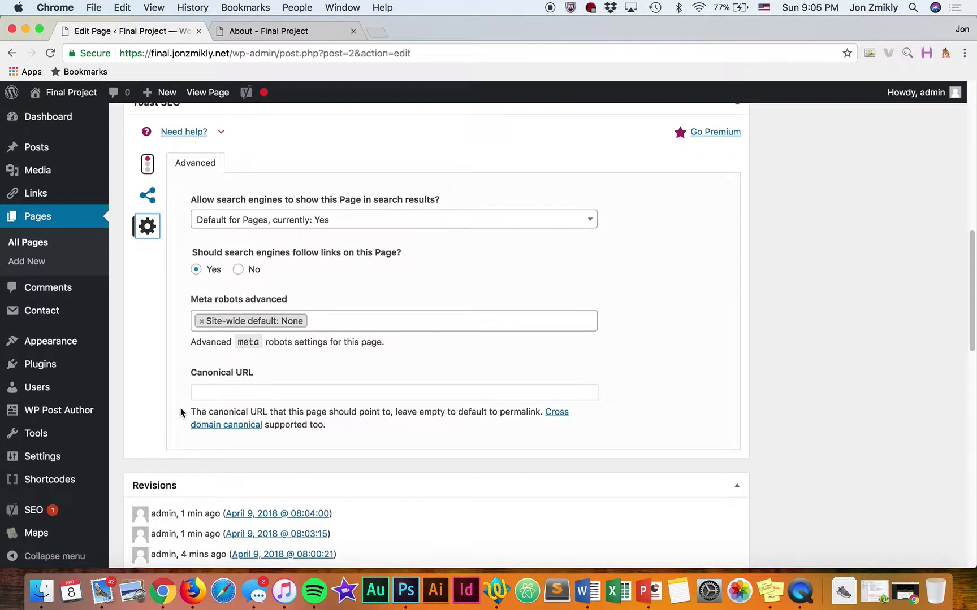
{"action": "scroll", "coordinate": [181, 410], "scroll_direction": "up", "scroll_amount": 3}
Examine the Facebook title, description and image fields in Yoast's social sharing settings.
{"action": "left_click", "coordinate": [147, 276]}
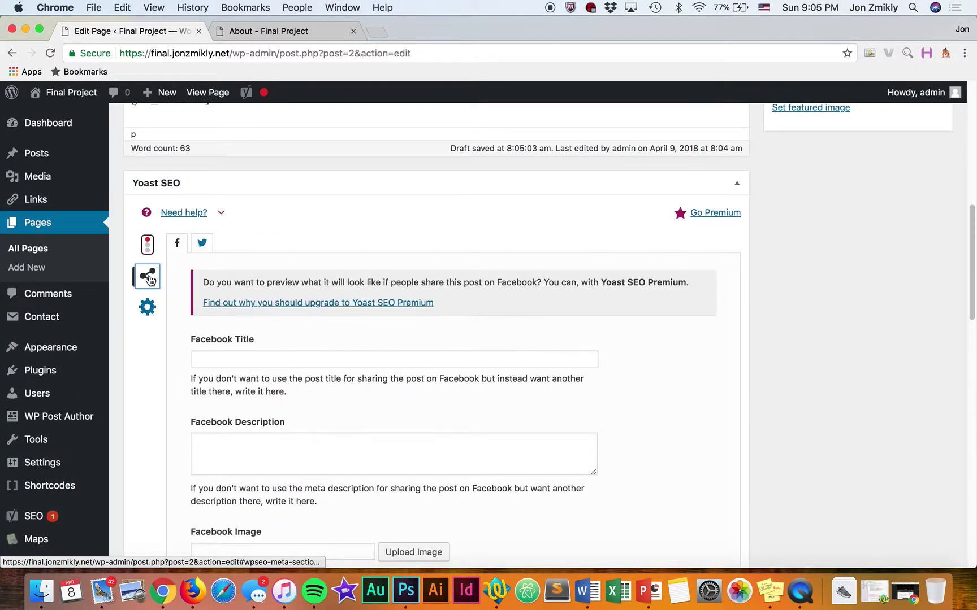
{"action": "left_click", "coordinate": [226, 362]}
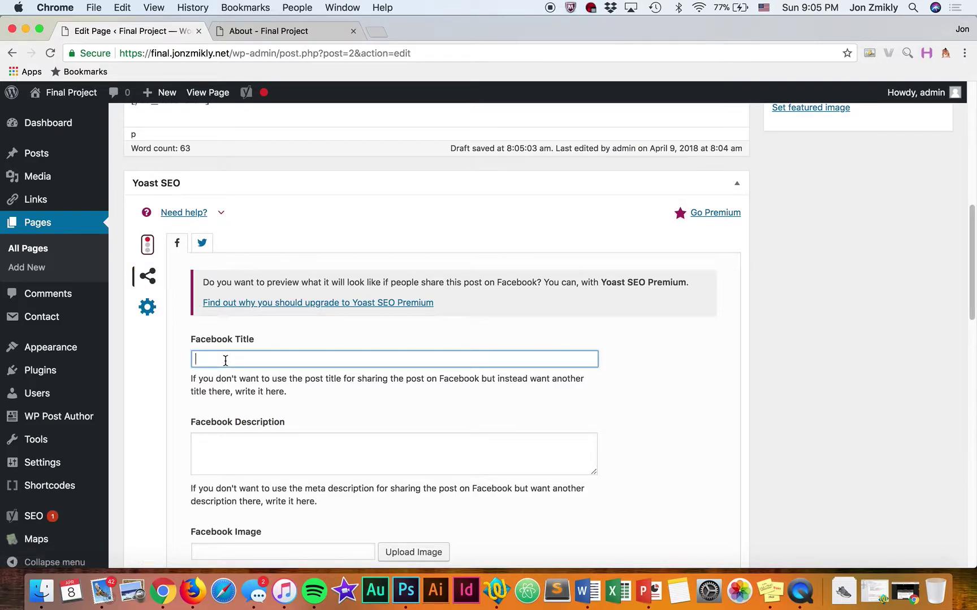
{"action": "left_click", "coordinate": [229, 447]}
{"action": "scroll", "coordinate": [229, 447], "scroll_direction": "down", "scroll_amount": 3}
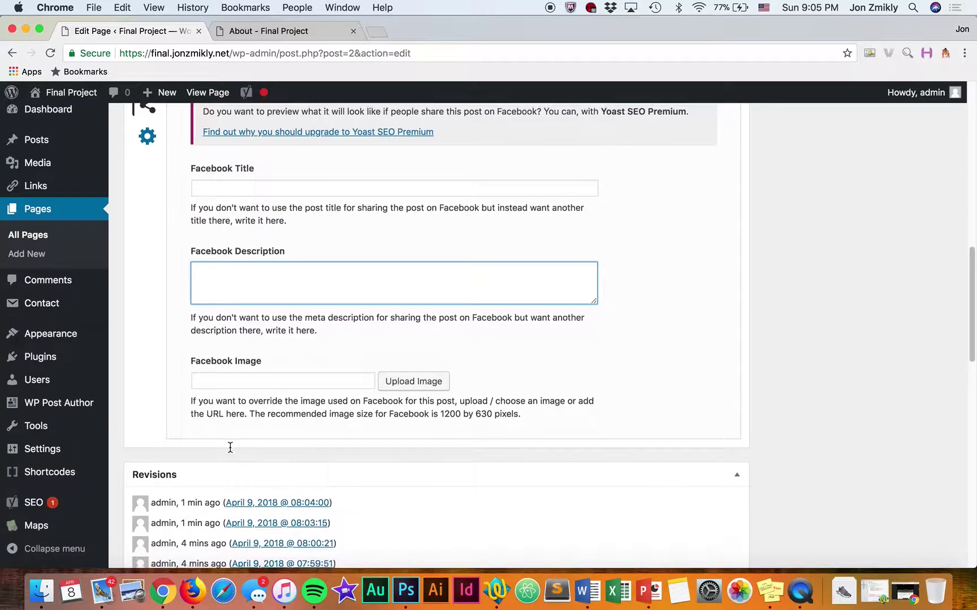
{"action": "left_click", "coordinate": [230, 386]}
{"action": "scroll", "coordinate": [226, 385], "scroll_direction": "up", "scroll_amount": 4}
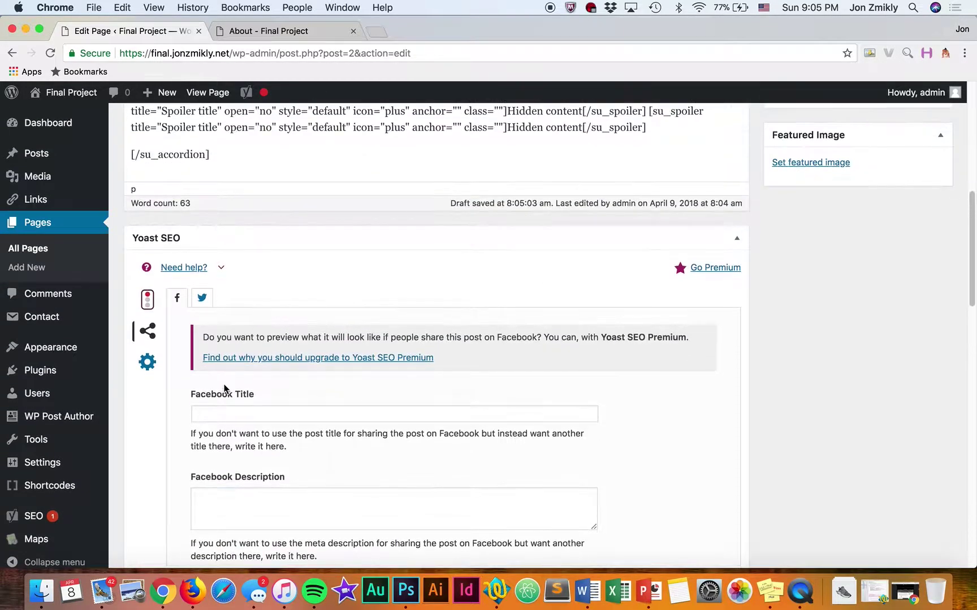
Review the Yoast readability analysis, including its problems and good results, for the page.
{"action": "left_click", "coordinate": [147, 300]}
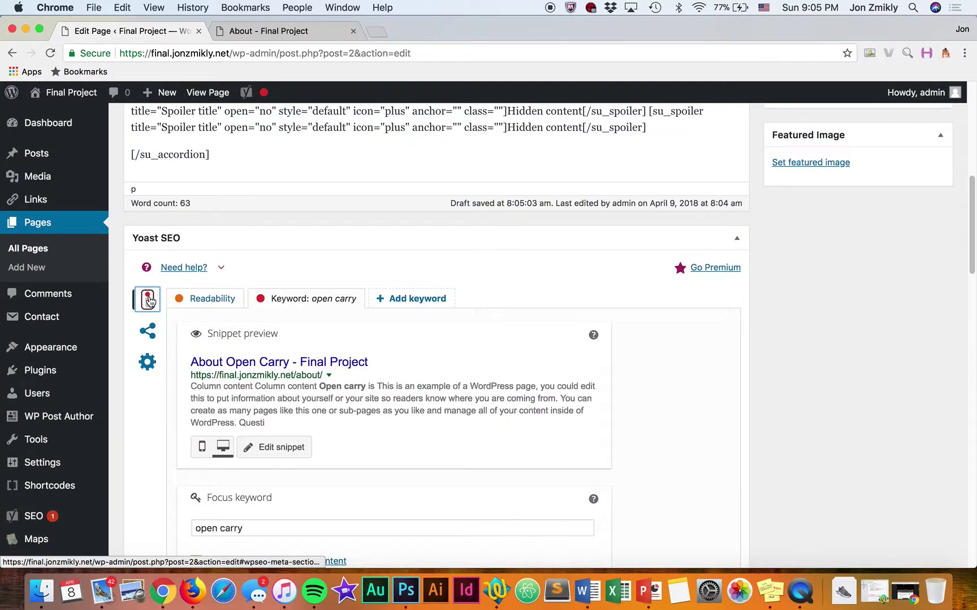
{"action": "left_click", "coordinate": [211, 299]}
{"action": "scroll", "coordinate": [187, 427], "scroll_direction": "down", "scroll_amount": 1}
{"action": "scroll", "coordinate": [187, 428], "scroll_direction": "down", "scroll_amount": 2}
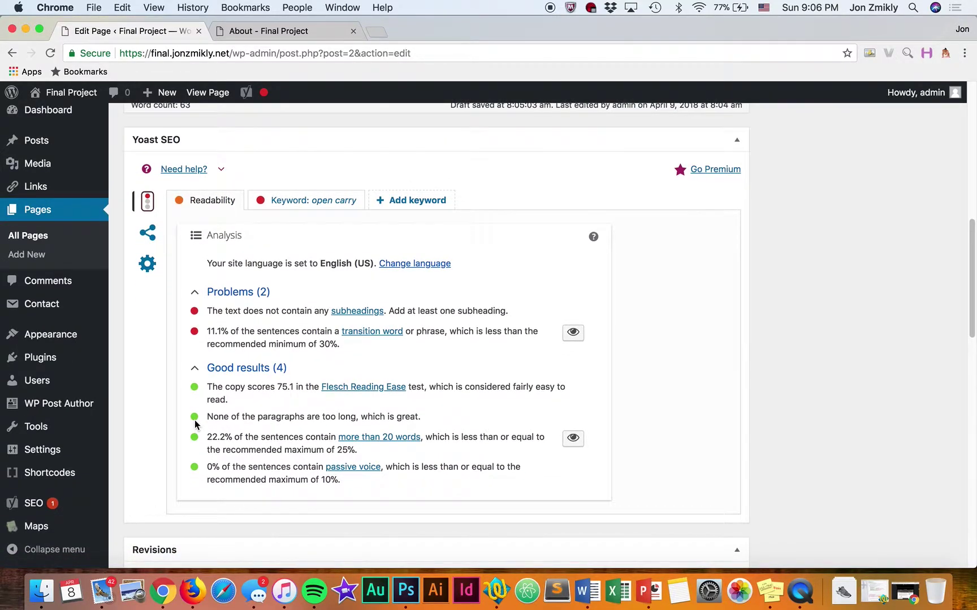
{"action": "scroll", "coordinate": [194, 424], "scroll_direction": "down", "scroll_amount": 2}
{"action": "scroll", "coordinate": [194, 425], "scroll_direction": "up", "scroll_amount": 3}
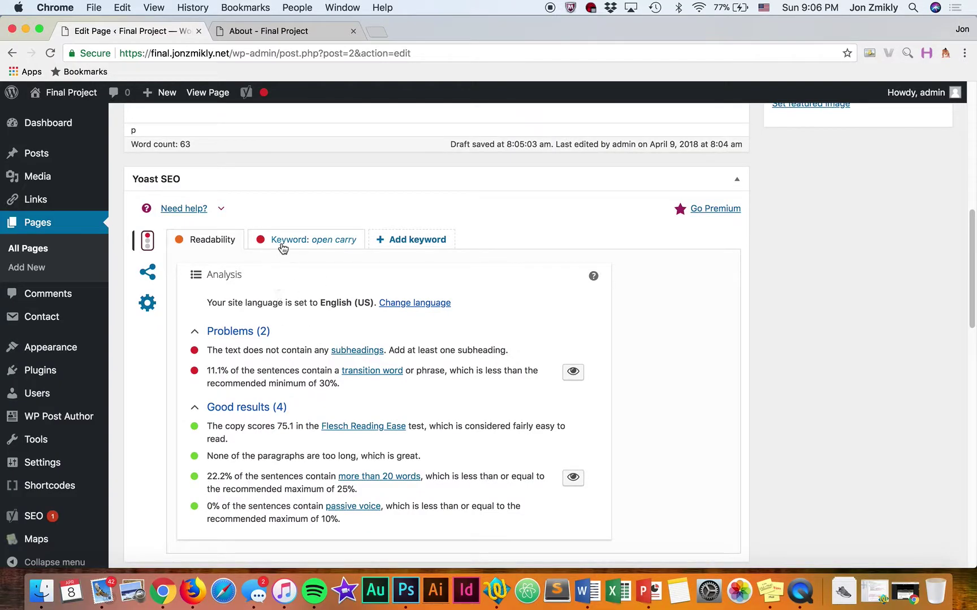
Open the Yoast snippet editor for the "open carry" keyword and inspect the meta description field and keyword analysis.
{"action": "left_click", "coordinate": [281, 245]}
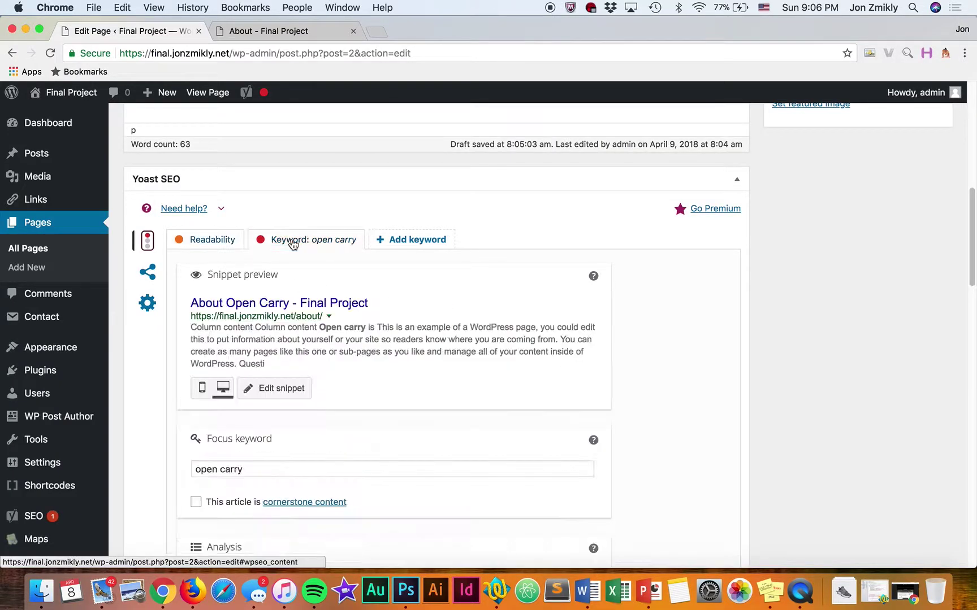
{"action": "left_click", "coordinate": [277, 390]}
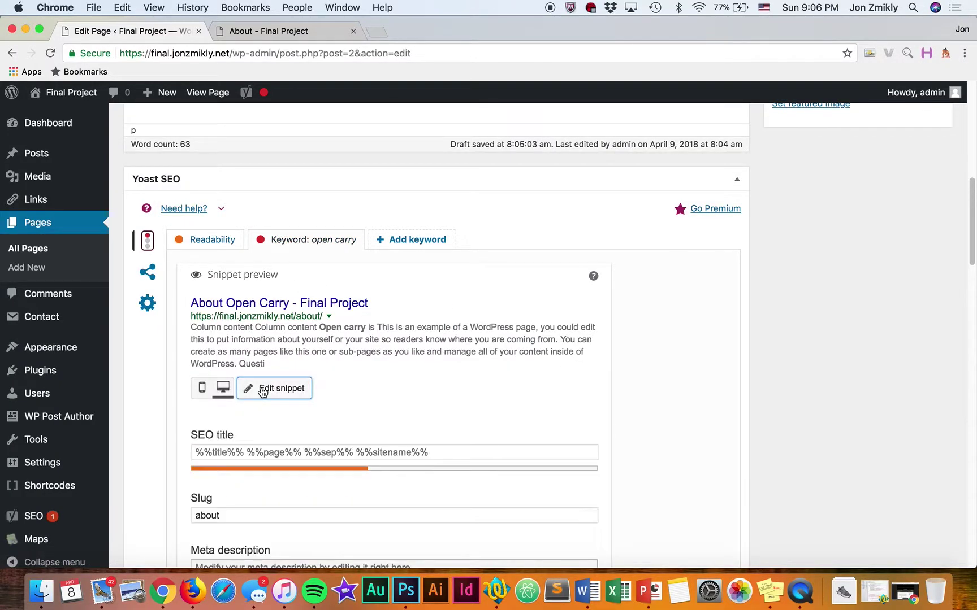
{"action": "scroll", "coordinate": [251, 450], "scroll_direction": "down", "scroll_amount": 2}
{"action": "left_click", "coordinate": [226, 456]}
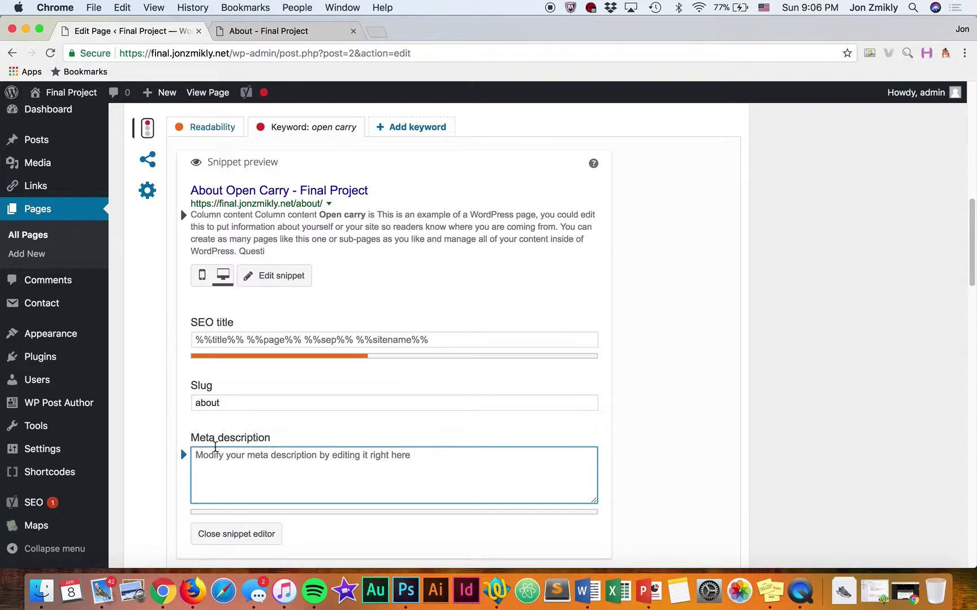
{"action": "scroll", "coordinate": [169, 498], "scroll_direction": "down", "scroll_amount": 10}
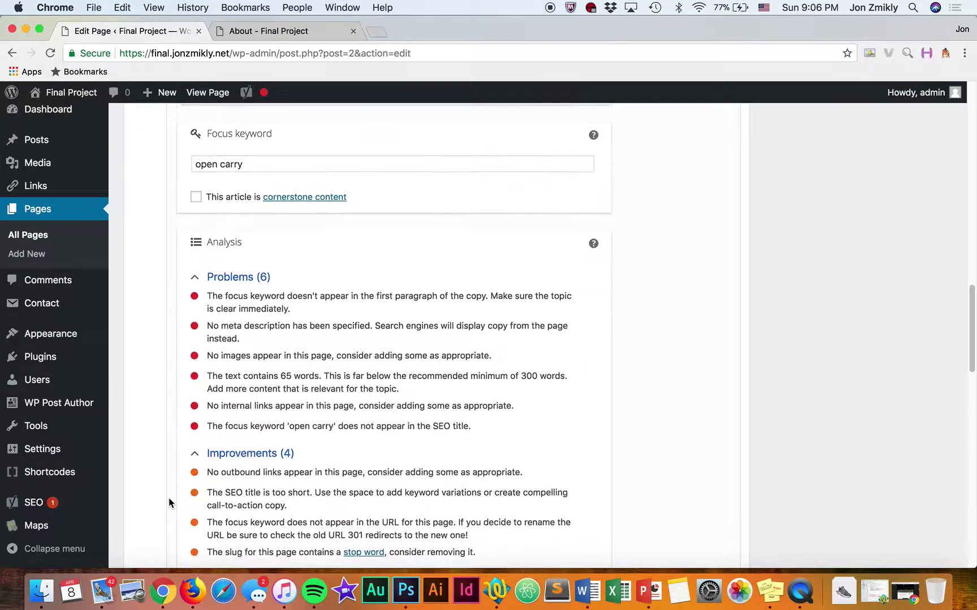
{"action": "scroll", "coordinate": [168, 498], "scroll_direction": "up", "scroll_amount": 15}
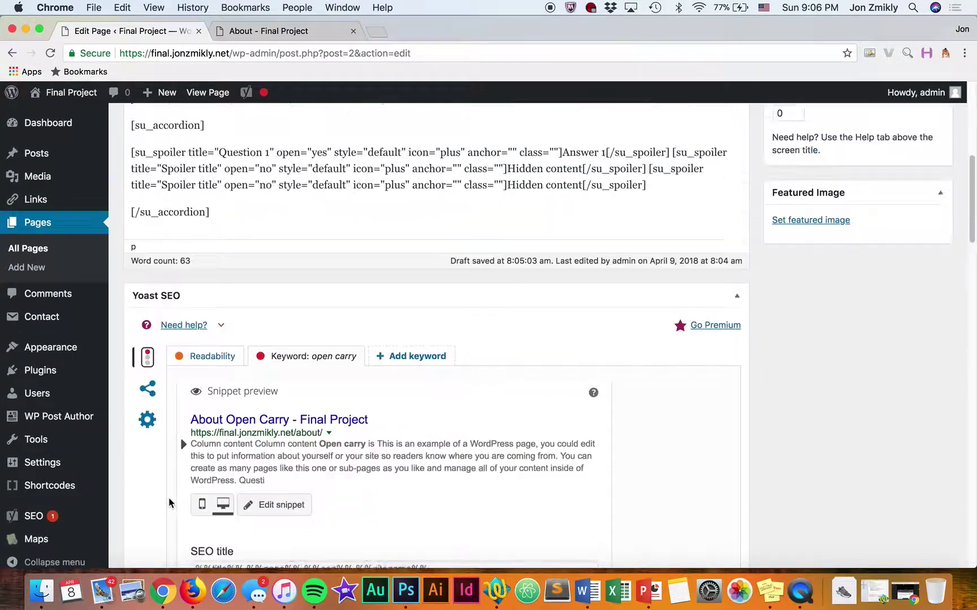